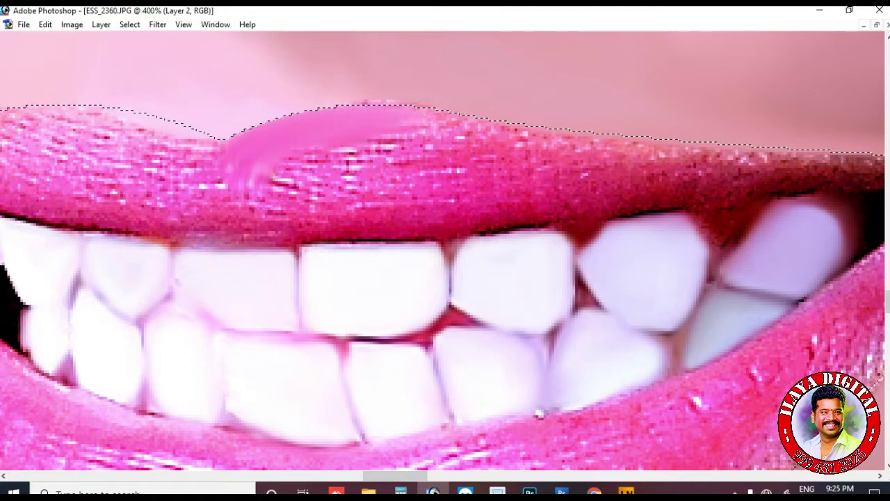
Smudge the upper lip's texture smooth from the central dip out to the right corner of the mouth, inside the lip selection.
drag(428, 230, 278, 230)
mouse_move(233, 188)
mouse_down()
mouse_move(364, 164)
mouse_move(452, 132)
mouse_up()
mouse_move(549, 181)
mouse_down()
mouse_move(452, 178)
mouse_move(332, 196)
mouse_up()
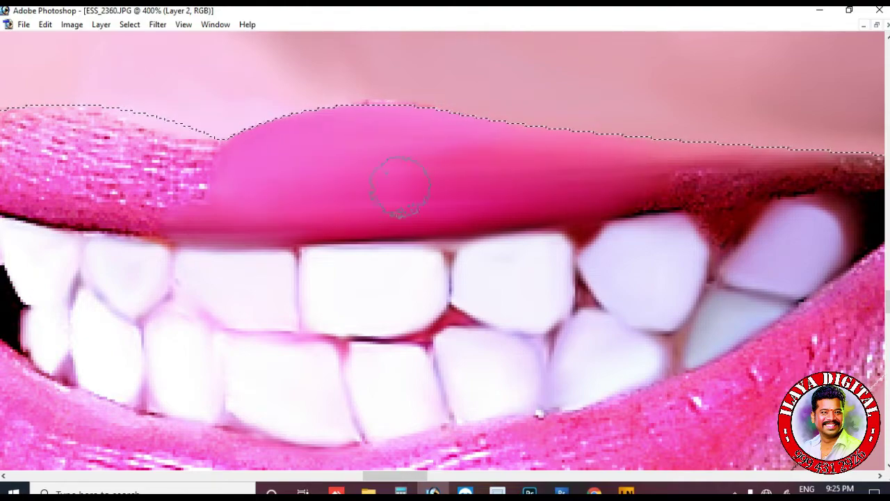
mouse_move(601, 141)
mouse_down()
mouse_move(360, 162)
mouse_move(568, 143)
mouse_move(571, 159)
mouse_move(630, 174)
mouse_move(592, 150)
mouse_move(397, 175)
mouse_up()
scroll(630, 174, right, 5)
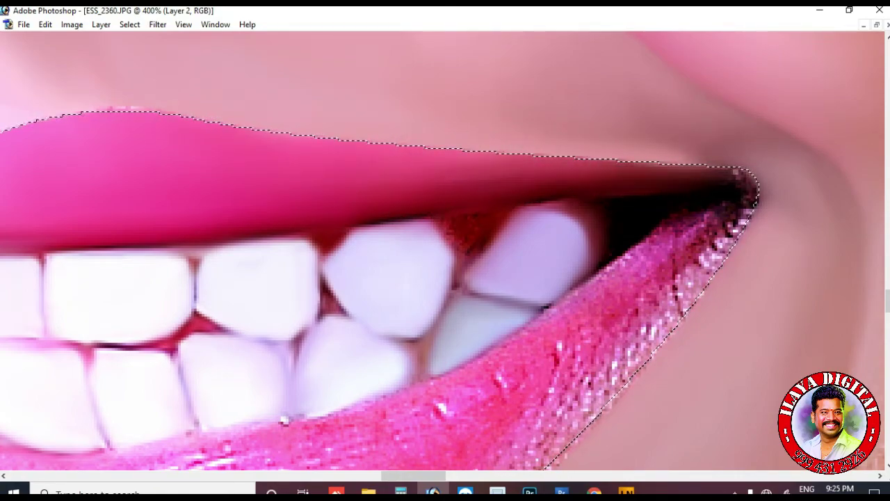
Smudge the speckled red gum smooth between the upper back teeth near the right corner of the mouth.
scroll(387, 148, down, 2)
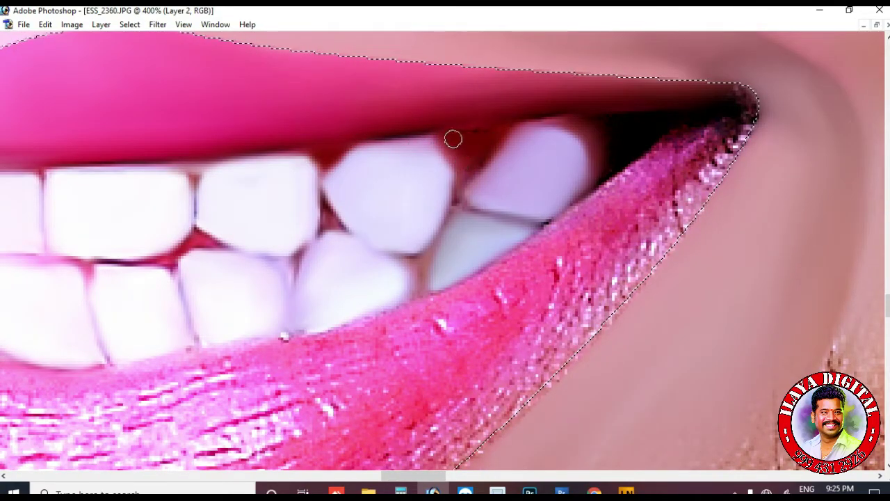
key(bracketright)
key(bracketright)
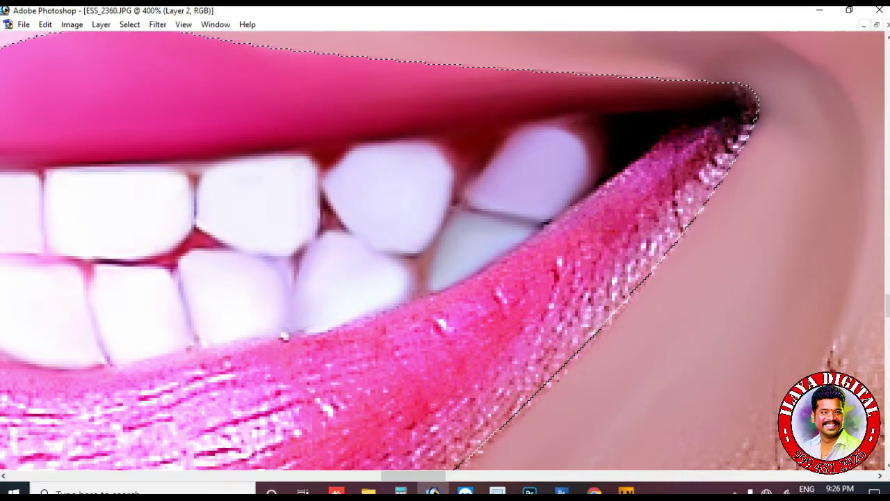
Smudge the right part of the lower lip smooth along its outer edge and toward the middle.
scroll(745, 96, down, 2)
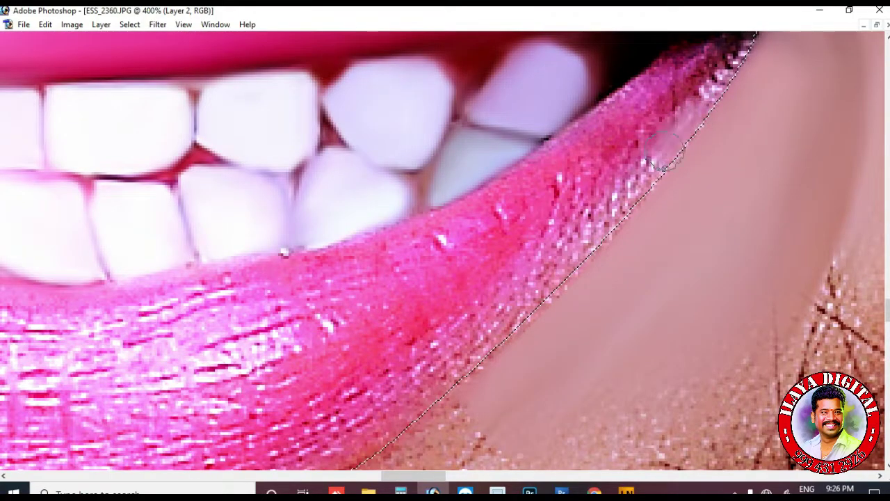
scroll(730, 93, up, 2)
drag(730, 93, 645, 272)
scroll(645, 272, down, 2)
scroll(420, 197, down, 2)
mouse_move(421, 196)
mouse_down()
mouse_move(391, 265)
mouse_move(296, 348)
mouse_move(390, 320)
mouse_move(539, 186)
mouse_move(435, 213)
mouse_move(324, 167)
mouse_up()
scroll(321, 227, up, 3)
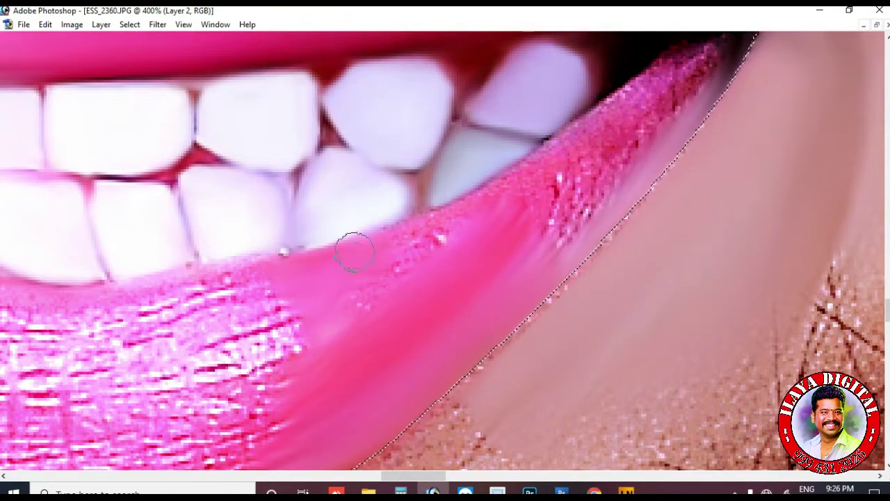
Blend the remaining texture of the lower lip up to the right mouth corner and add a light rim beside the teeth.
drag(540, 245, 566, 223)
scroll(612, 180, up, 2)
mouse_move(684, 119)
mouse_down()
mouse_move(708, 123)
mouse_move(615, 254)
mouse_up()
mouse_move(586, 301)
mouse_down()
mouse_move(630, 165)
mouse_move(657, 136)
mouse_up()
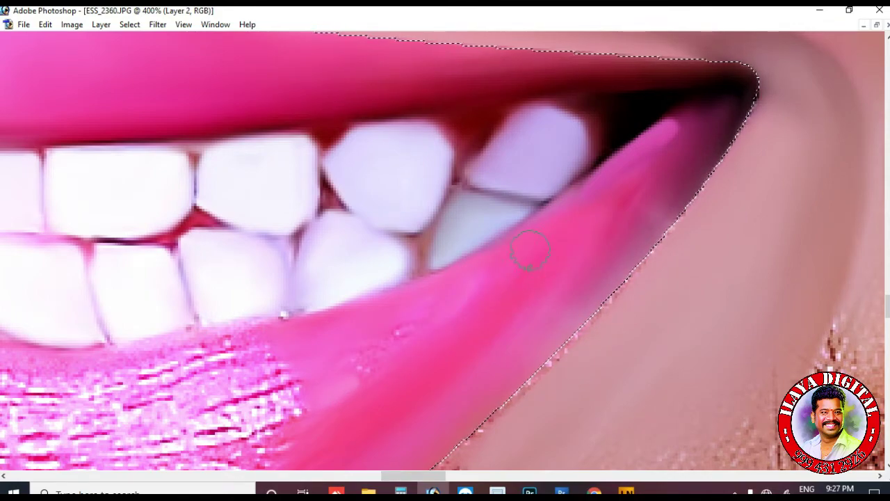
Smudge a smooth band along the lower lip's outer edge from the left side across the bottom.
scroll(633, 208, down, 5)
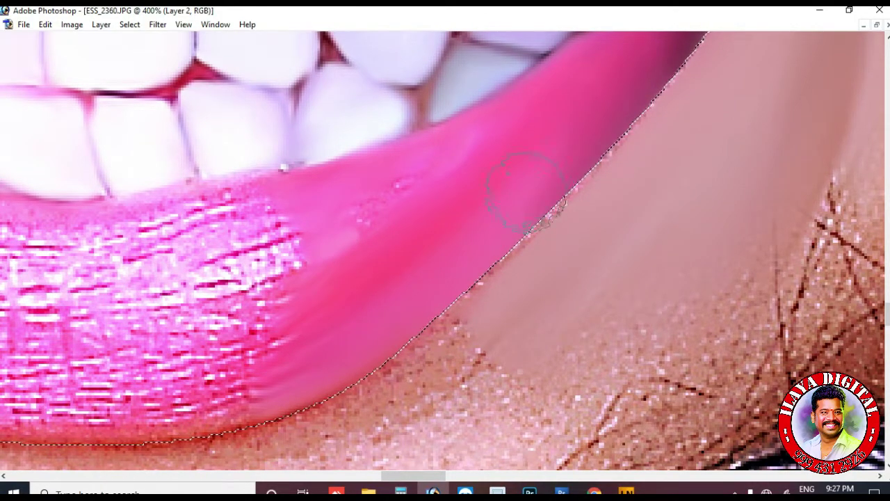
scroll(170, 125, left, 10)
mouse_move(173, 126)
mouse_down()
mouse_move(429, 339)
mouse_move(755, 274)
mouse_move(413, 334)
mouse_move(654, 337)
mouse_move(635, 368)
mouse_up()
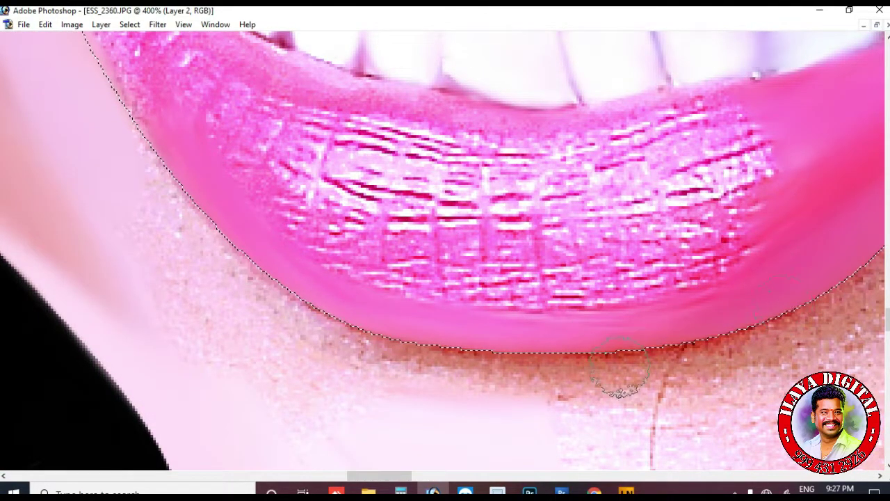
Smooth the cracked centre of the lower lip and its edge beneath the teeth, varying the Smudge brush size.
scroll(634, 363, up, 3)
key([)
drag(361, 257, 394, 277)
key(])
mouse_move(455, 273)
mouse_down()
mouse_move(594, 255)
mouse_move(706, 256)
mouse_up()
key([)
drag(343, 197, 320, 183)
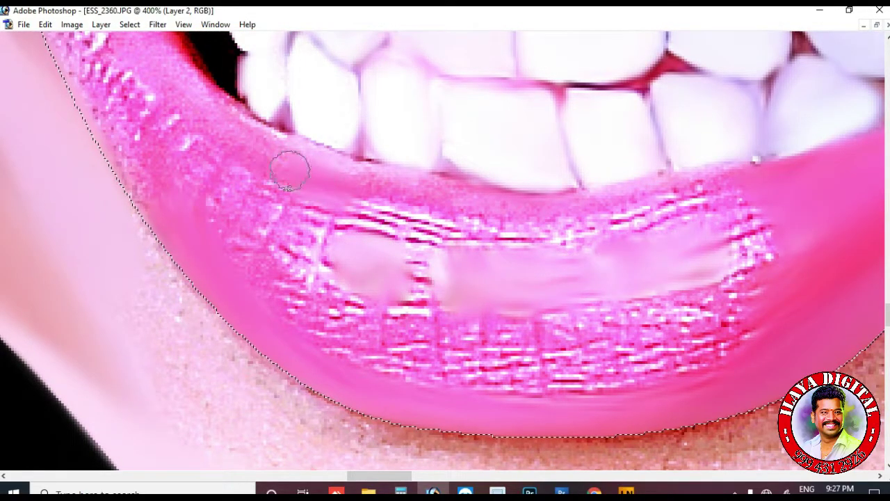
drag(535, 221, 731, 181)
mouse_move(544, 231)
mouse_down()
mouse_move(470, 226)
mouse_move(729, 211)
mouse_move(731, 242)
mouse_move(614, 347)
mouse_move(338, 324)
mouse_move(288, 283)
mouse_move(155, 256)
mouse_move(352, 336)
mouse_move(588, 380)
mouse_move(647, 375)
mouse_up()
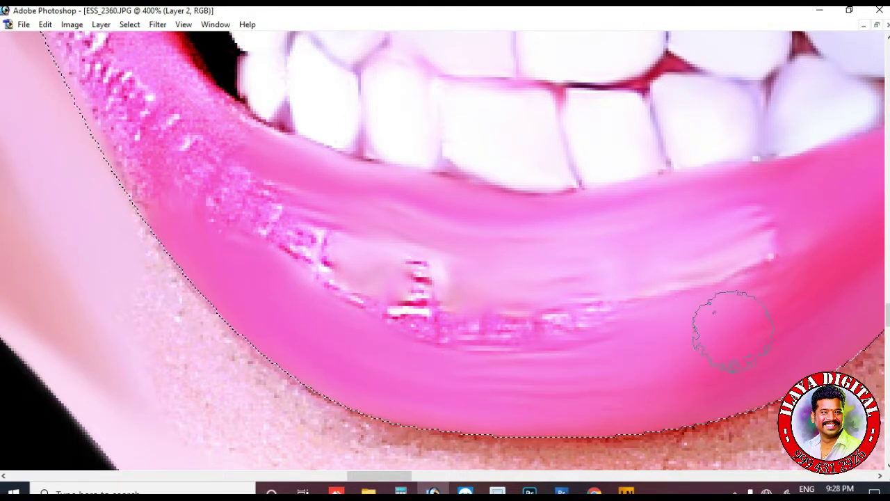
Smudge the left side of the lower lip smooth from near the mouth corner down along the teeth.
scroll(179, 338, up, 5)
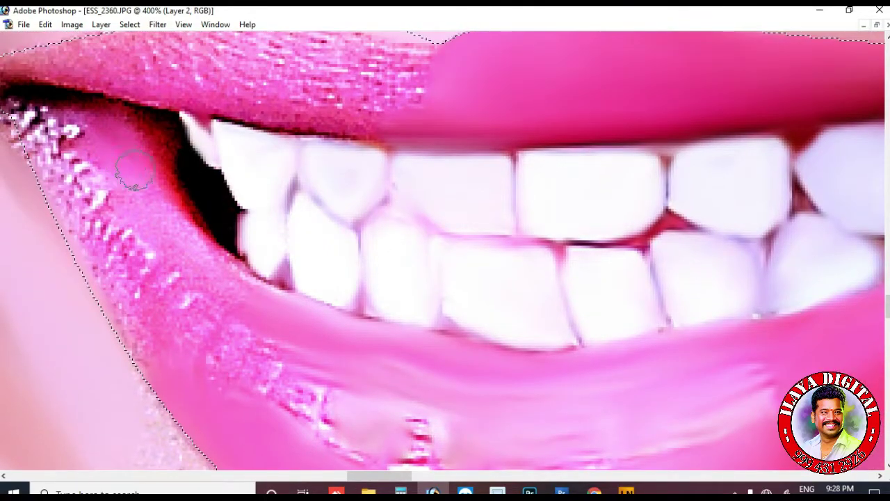
drag(166, 181, 285, 325)
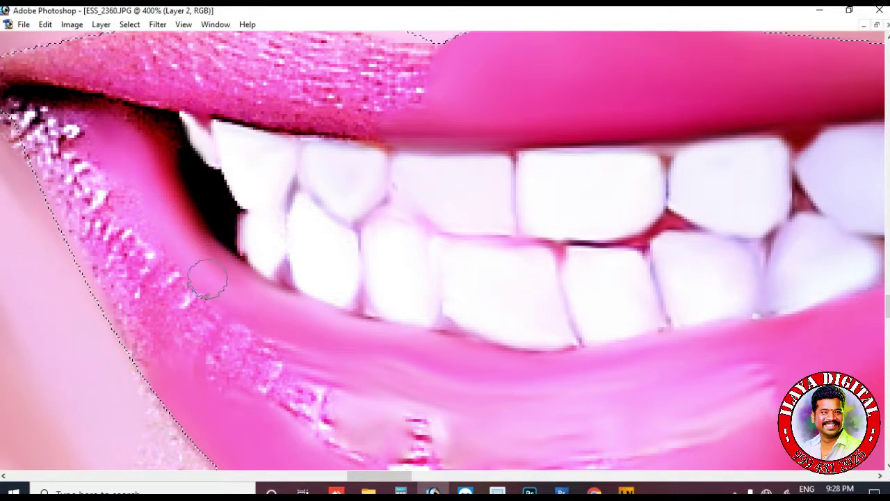
mouse_move(144, 254)
mouse_down()
mouse_move(94, 255)
mouse_move(82, 236)
mouse_move(247, 339)
mouse_up()
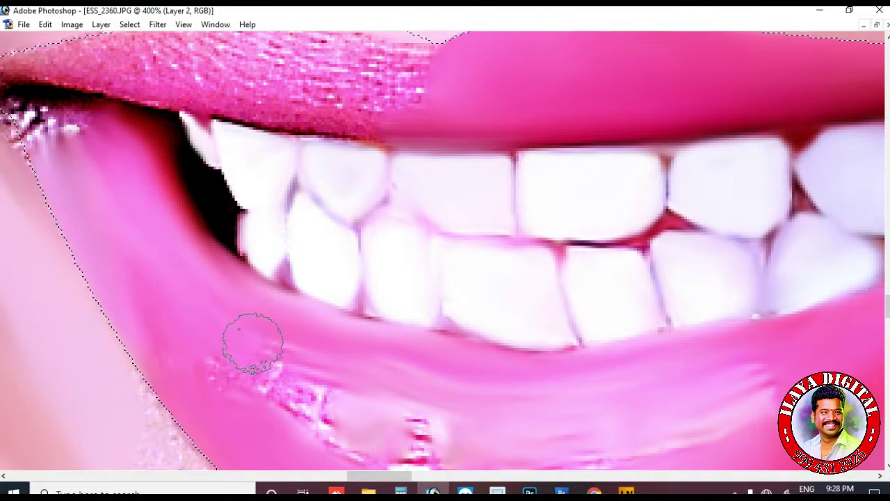
Blend away the last rough patches in the lower lip's centre and shape a soft, light highlight there.
scroll(266, 371, left, 3)
scroll(267, 371, down, 3)
scroll(446, 372, down, 2)
scroll(445, 371, up, 3)
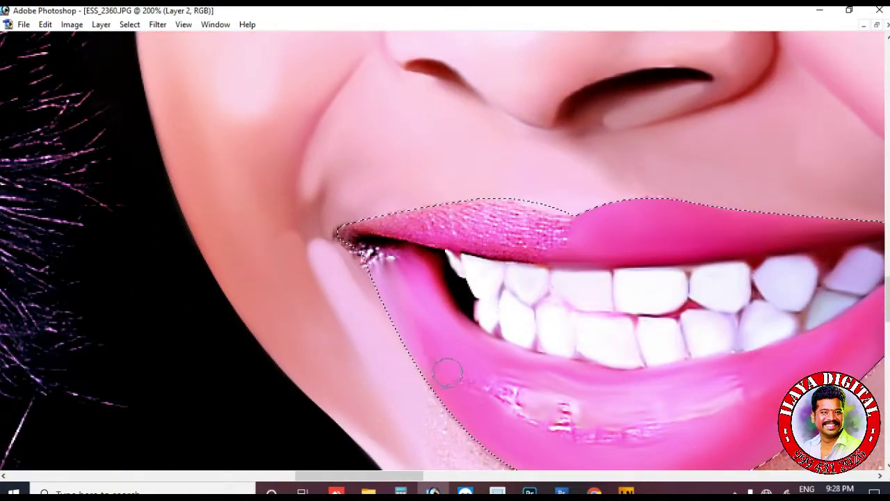
scroll(455, 306, down, 2)
mouse_move(456, 306)
mouse_down()
mouse_move(681, 320)
mouse_move(600, 327)
mouse_move(523, 306)
mouse_move(528, 324)
mouse_move(612, 353)
mouse_move(542, 325)
mouse_move(548, 308)
mouse_move(693, 307)
mouse_move(697, 316)
mouse_move(728, 308)
mouse_move(572, 326)
mouse_move(706, 357)
mouse_move(674, 389)
mouse_move(800, 348)
mouse_move(615, 387)
mouse_move(505, 380)
mouse_up()
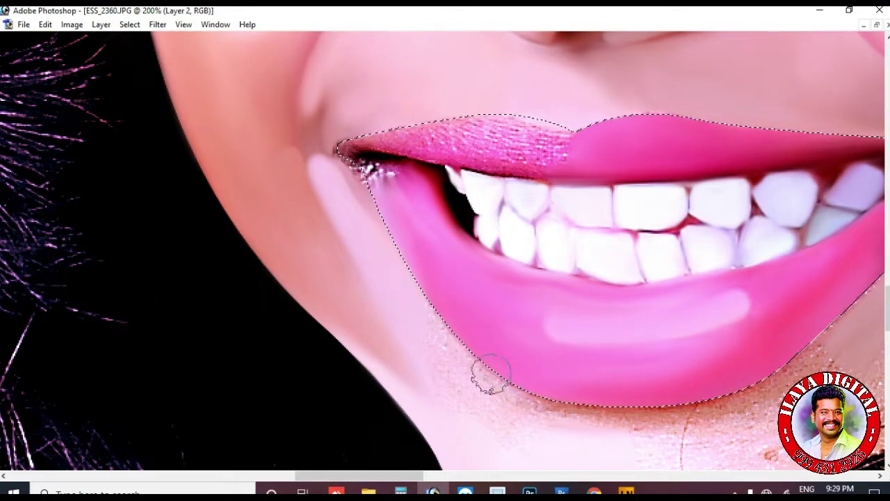
Smudge the left half of the upper lip smooth from the central dip to the left mouth corner.
scroll(415, 245, up, 3)
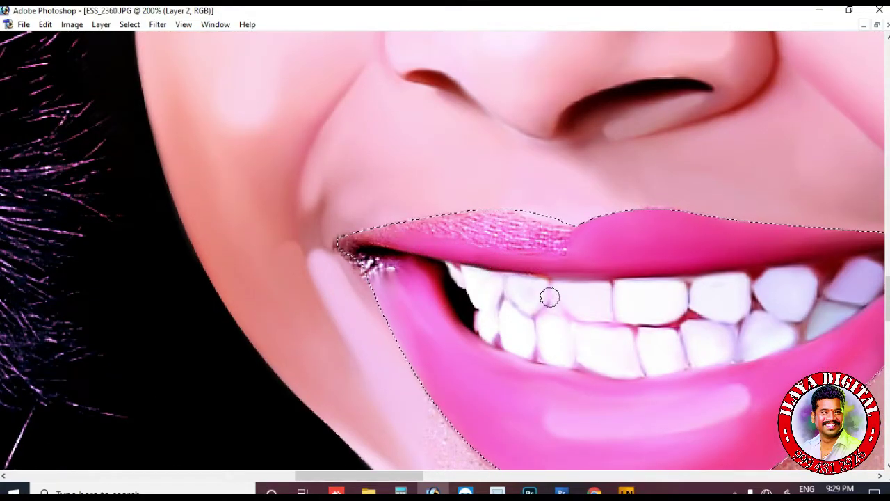
key(ctrl+plus)
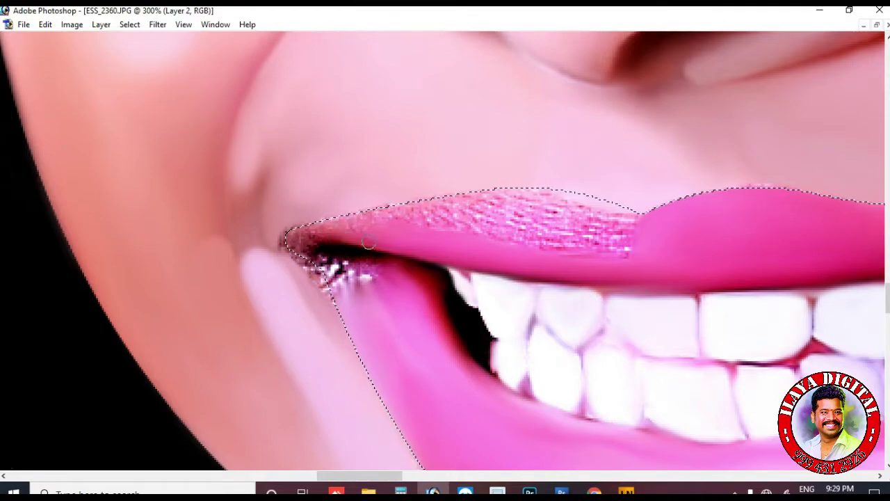
mouse_move(417, 221)
mouse_down()
mouse_move(341, 235)
mouse_move(311, 256)
mouse_up()
mouse_move(417, 221)
mouse_down()
mouse_move(423, 204)
mouse_move(572, 179)
mouse_move(501, 219)
mouse_move(431, 228)
mouse_up()
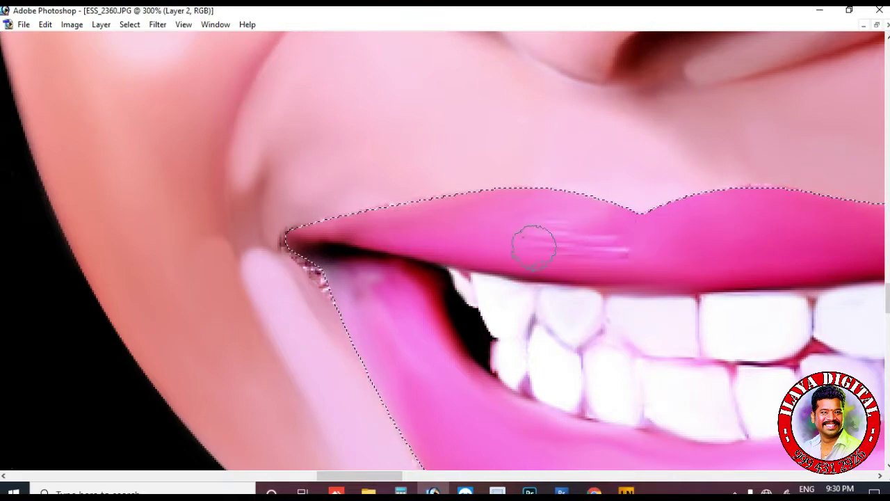
Blend the lower lip near the left mouth corner and add soft highlights along its inner edge beside the teeth.
scroll(666, 234, down, 3)
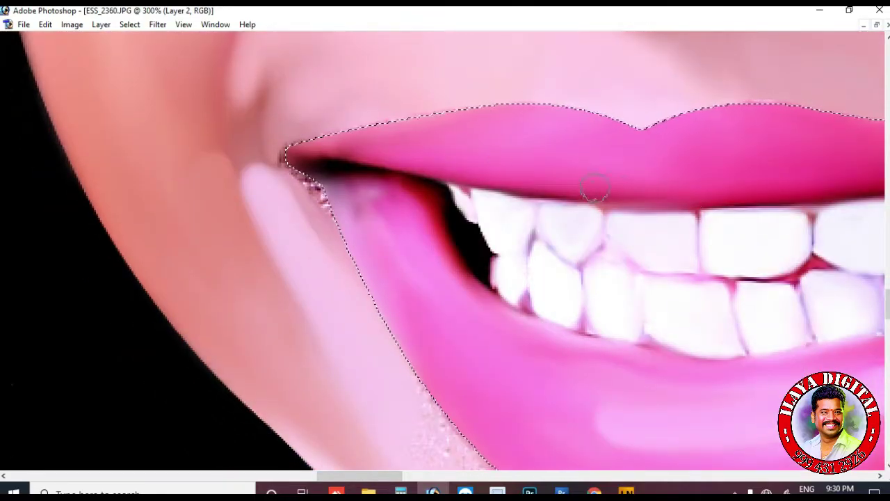
drag(376, 196, 359, 213)
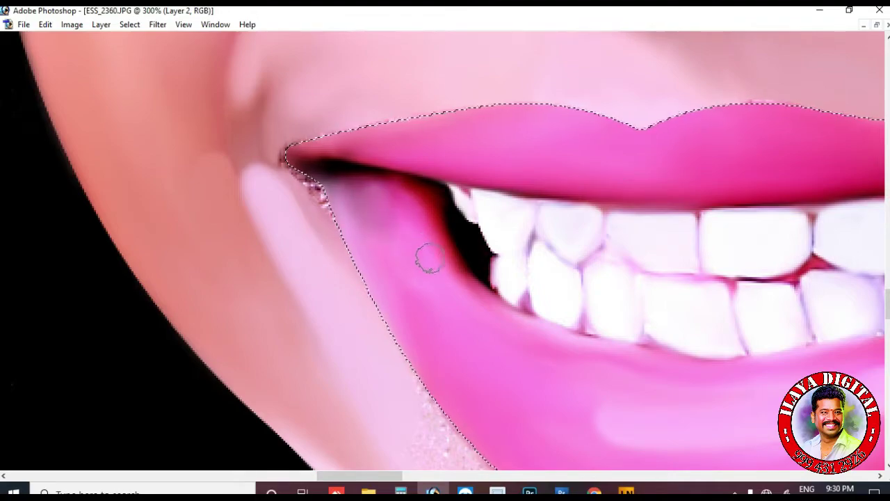
drag(423, 255, 404, 208)
scroll(431, 264, right, 7)
scroll(432, 265, down, 2)
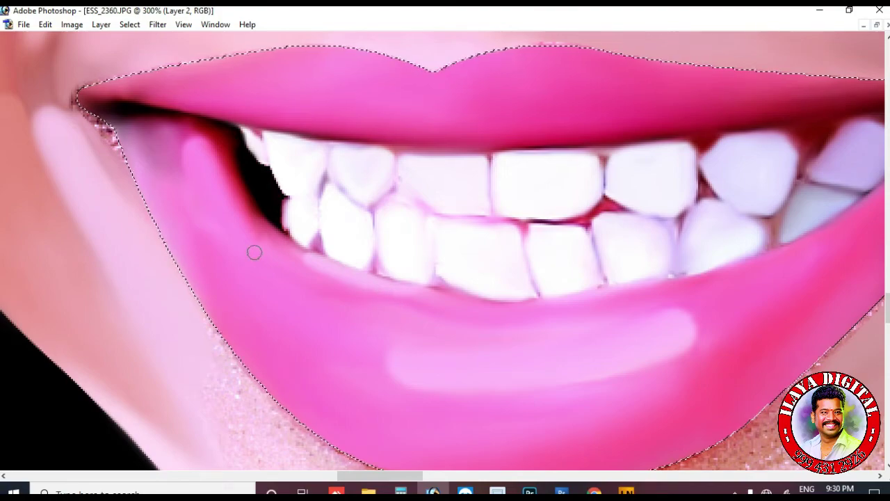
key(r)
mouse_move(161, 202)
mouse_down()
mouse_move(174, 267)
mouse_move(207, 239)
mouse_up()
scroll(477, 165, up, 3)
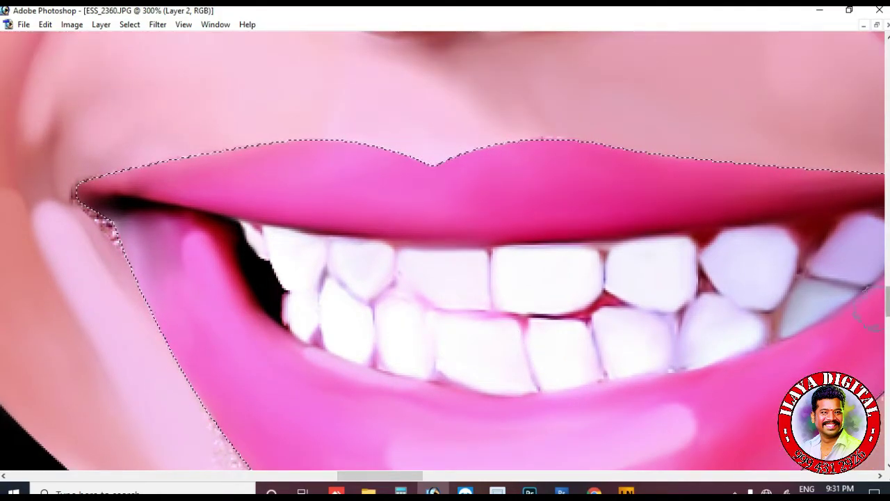
Smudge the skin around the lower lip smooth along both sides and just beneath it, outside the lip outline.
key(ctrl+minus)
scroll(805, 252, down, 3)
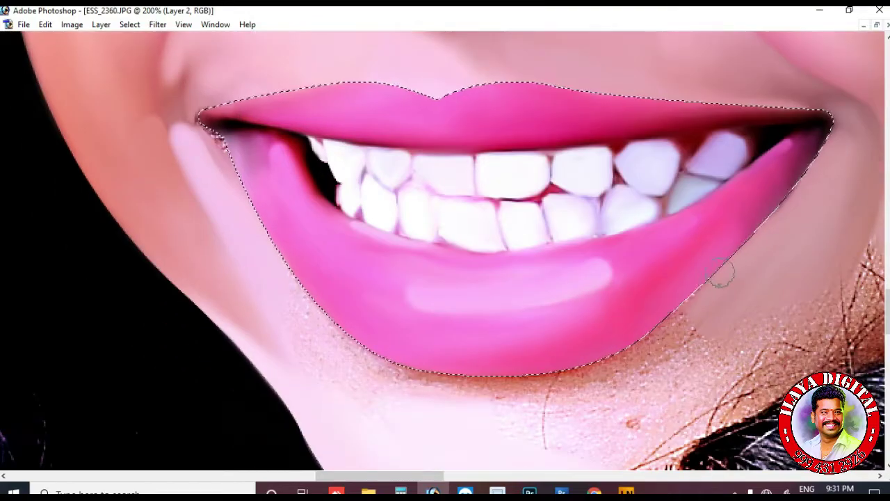
scroll(630, 361, down, 2)
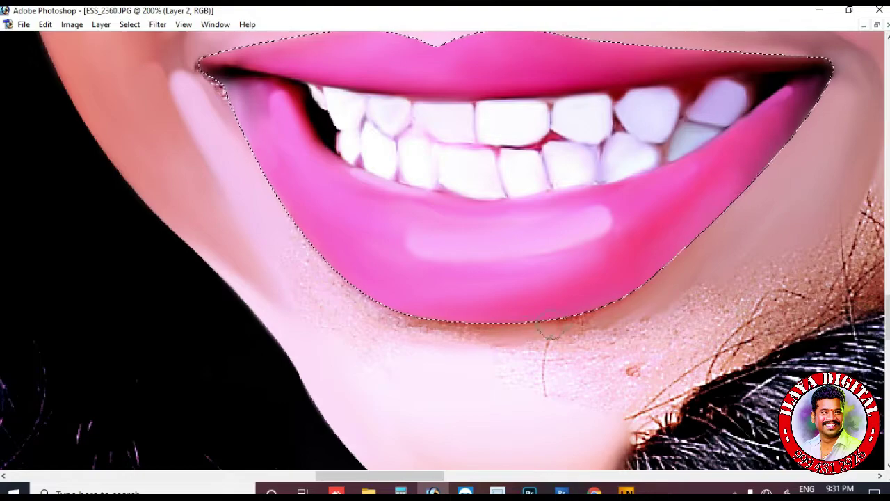
scroll(226, 189, up, 2)
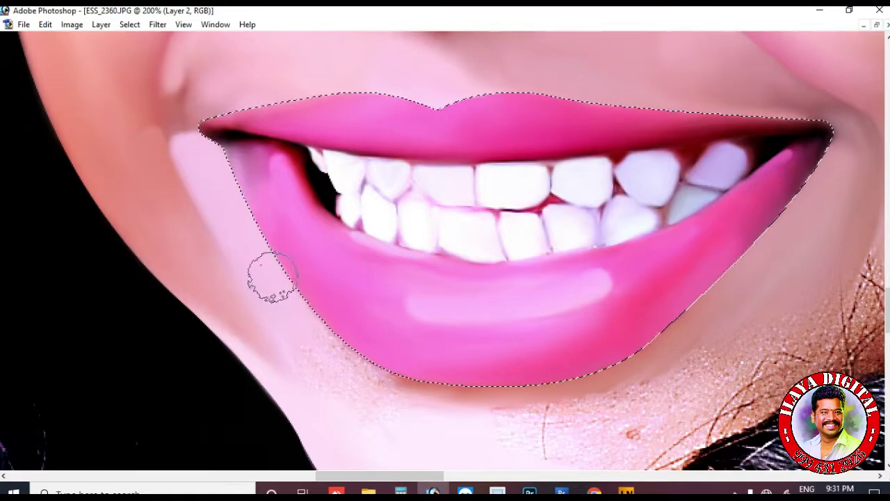
scroll(232, 149, down, 2)
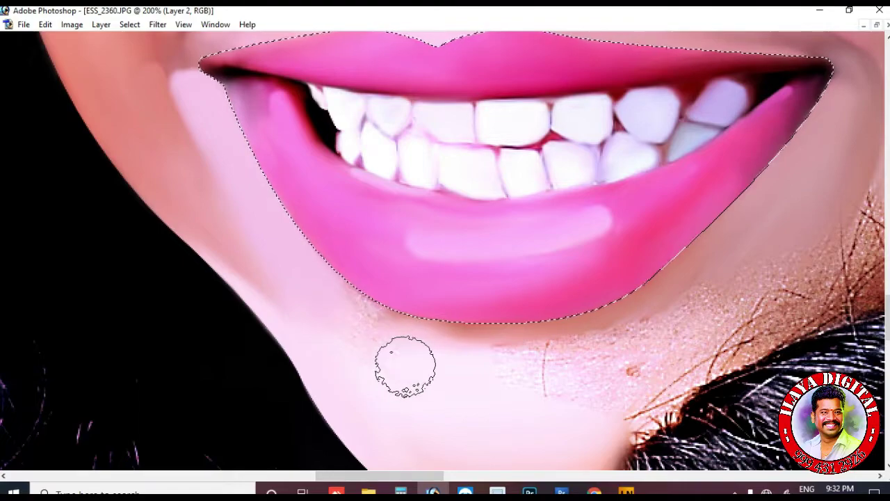
Smudge the chin and jaw skin smooth below the lips and out to the dark hair, removing blemishes and stray hairs.
mouse_move(362, 334)
mouse_down()
mouse_move(423, 368)
mouse_move(527, 377)
mouse_move(588, 372)
mouse_up()
mouse_move(774, 252)
mouse_down()
mouse_move(661, 351)
mouse_move(674, 330)
mouse_move(530, 365)
mouse_move(718, 266)
mouse_up()
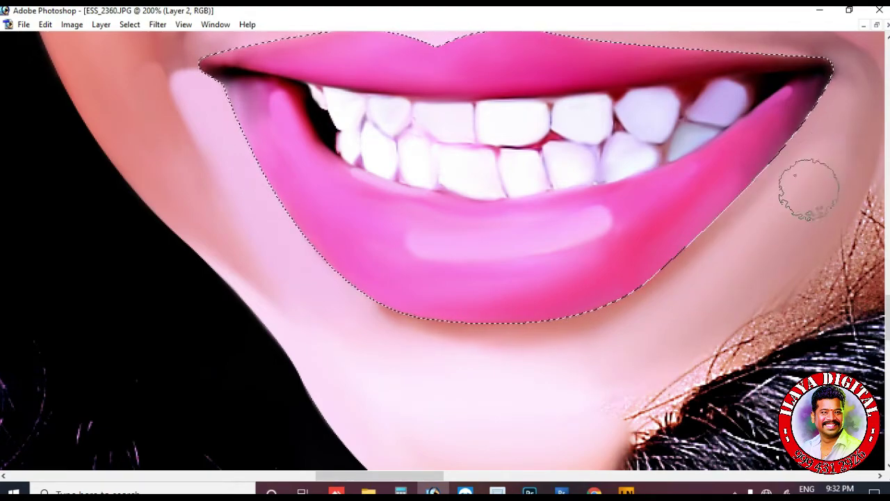
scroll(821, 155, down, 3)
mouse_move(828, 167)
mouse_down()
mouse_move(661, 298)
mouse_move(636, 389)
mouse_up()
drag(869, 76, 572, 235)
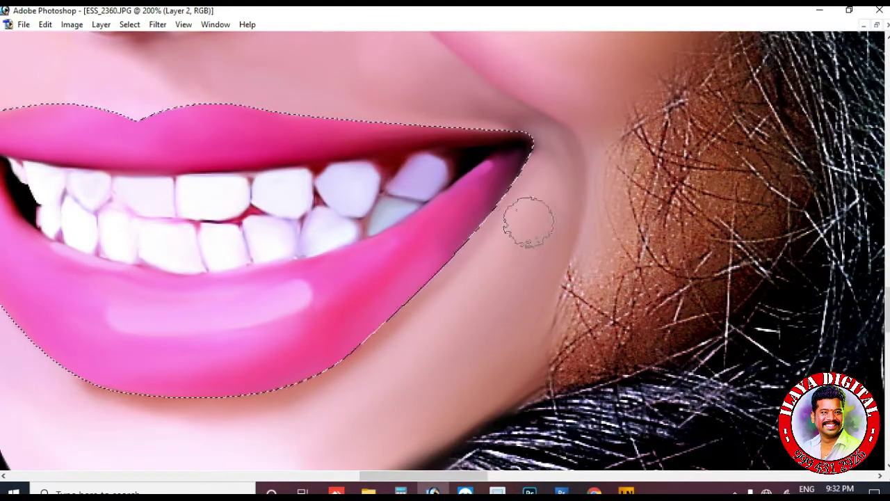
Smooth the brown cheek area beside the right mouth corner with a larger Smudge brush, blending away the stray hairs.
mouse_move(618, 176)
mouse_down()
mouse_move(584, 369)
mouse_move(616, 252)
mouse_move(703, 306)
mouse_up()
scroll(675, 278, up, 3)
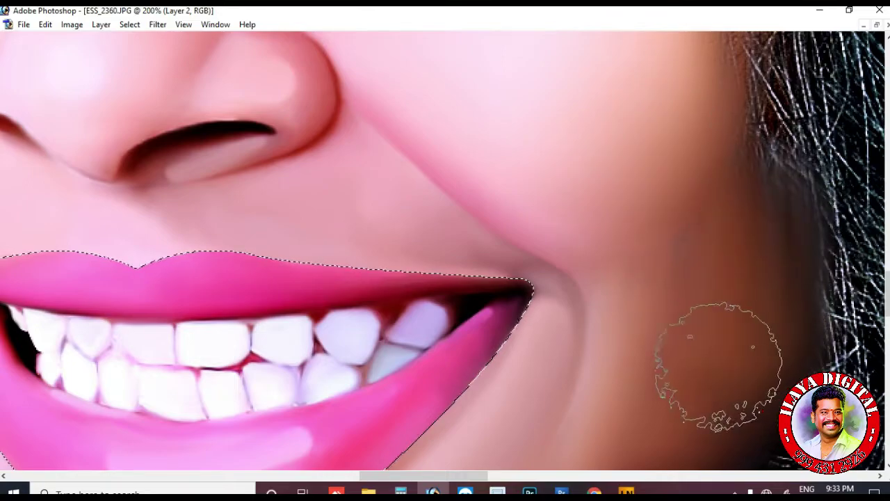
scroll(716, 364, down, 2)
scroll(616, 243, up, 2)
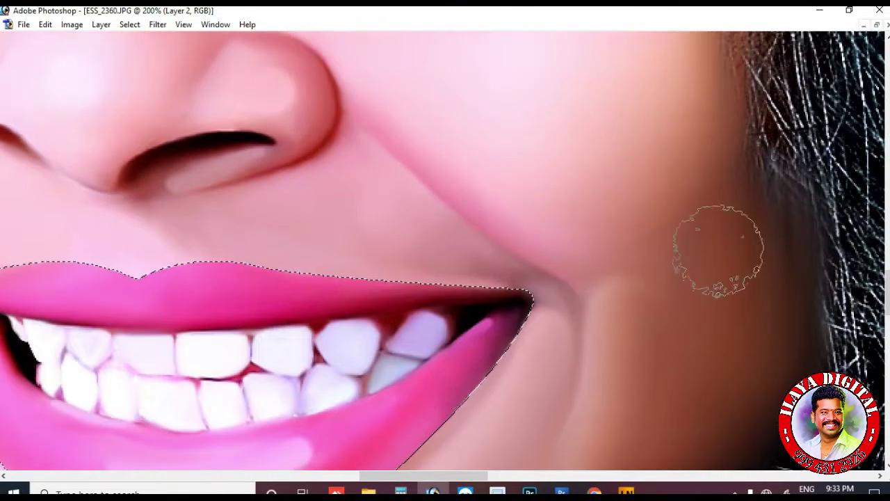
scroll(669, 334, down, 2)
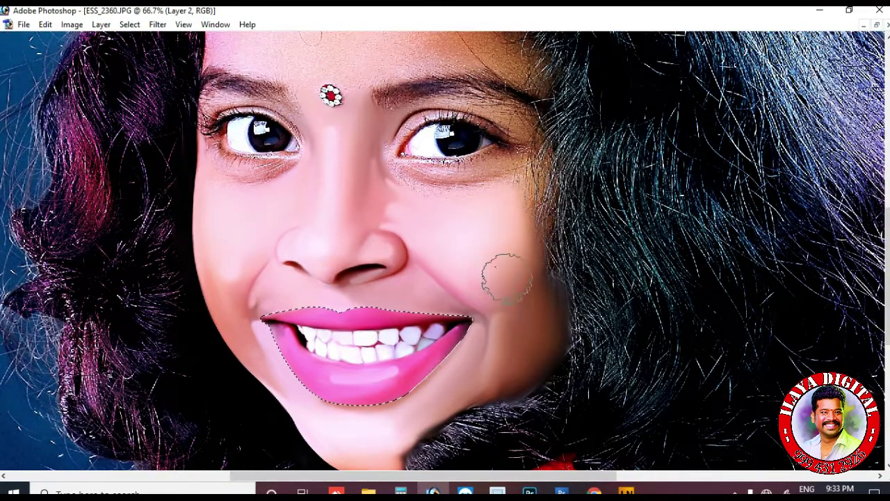
Blend a brighter highlight into the cheek to the right of the nose.
scroll(469, 245, down, 1)
scroll(467, 244, up, 2)
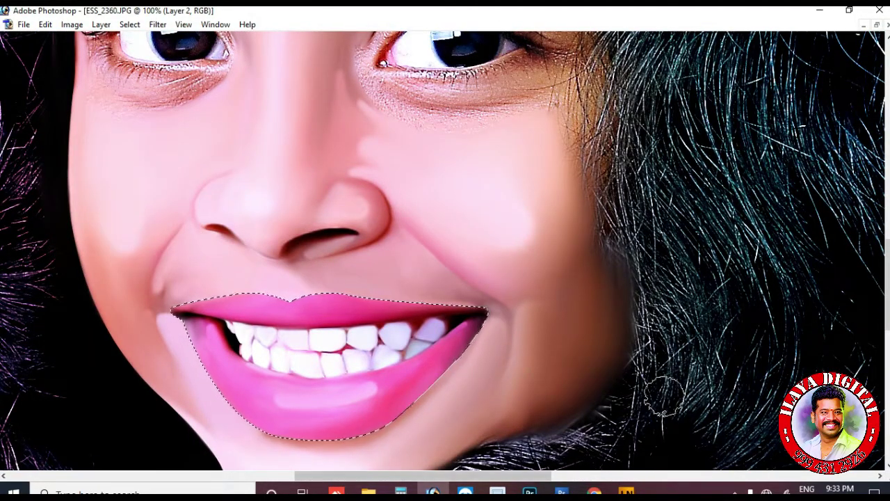
scroll(352, 341, up, 3)
scroll(343, 344, down, 1)
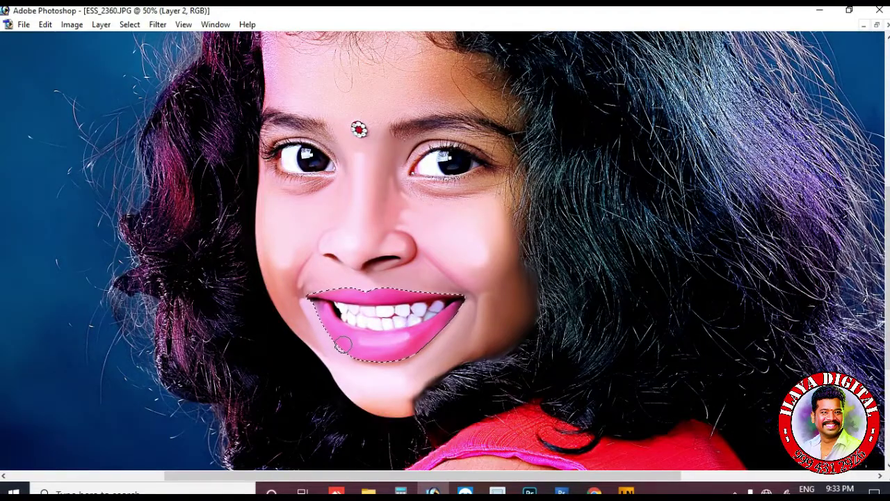
Raise the saturation of the selected lips to +23 with the hue at 0, and deselect them.
scroll(343, 345, up, 2)
key(ctrl+d)
key(ctrl+plus)
key(F7)
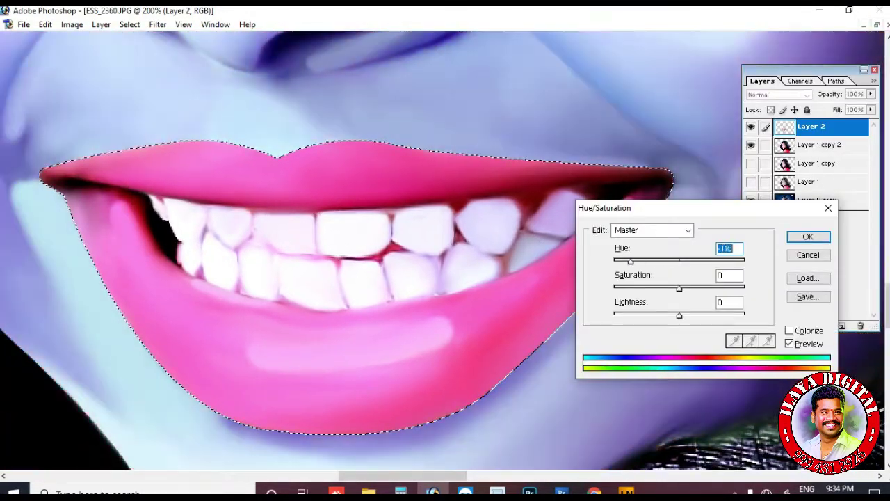
key(ctrl+minus)
key(ctrl+plus)
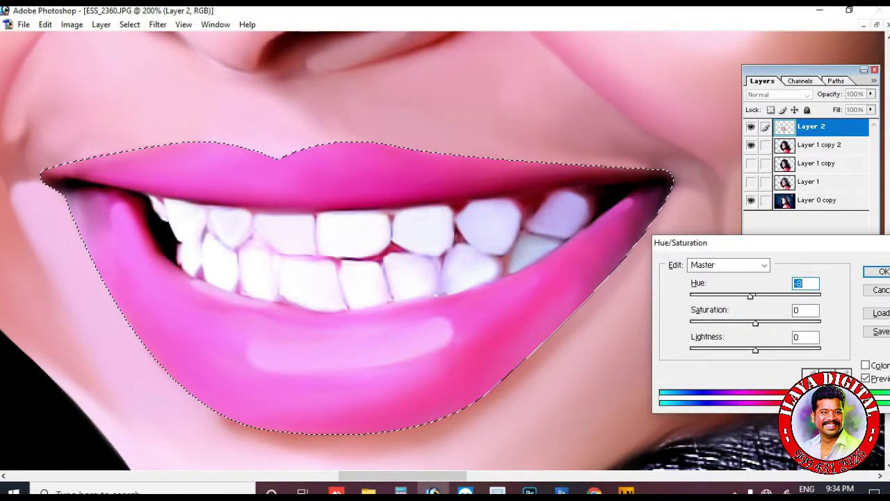
drag(756, 323, 788, 324)
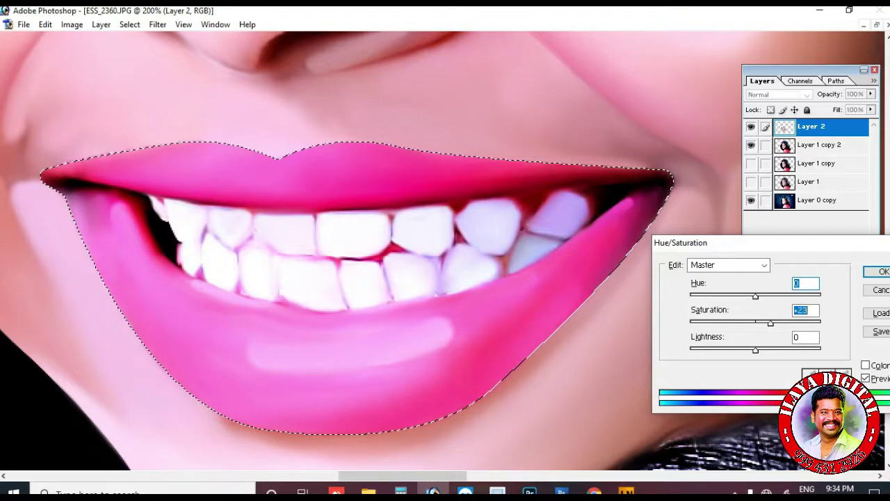
key(Return)
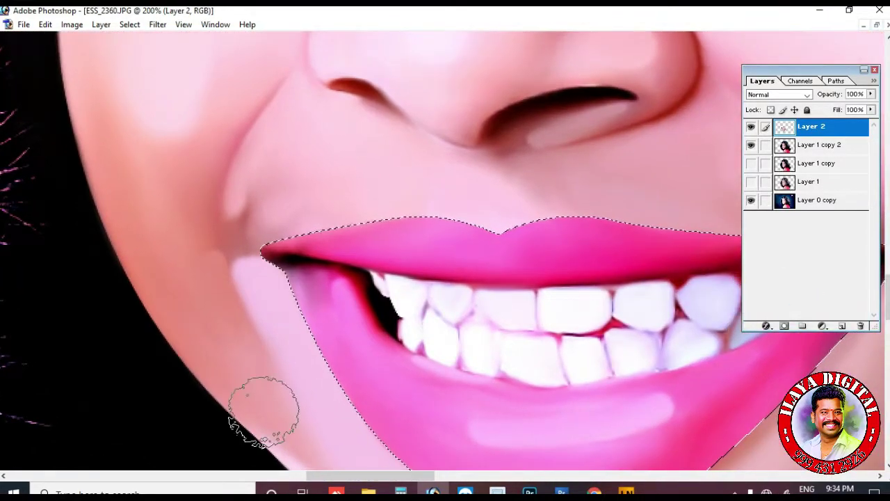
drag(441, 318, 186, 227)
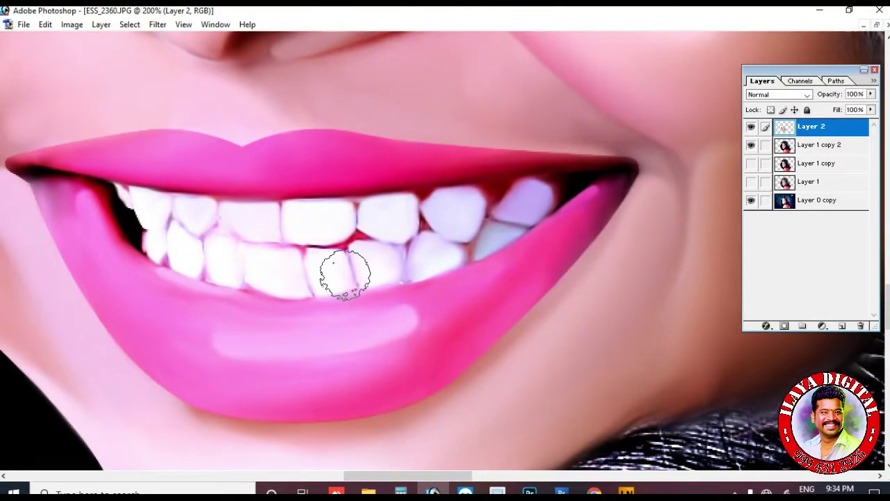
Erase the smudging over the dark hair below the jaw with a size 80 Eraser, restoring its fine strands along the chin edge.
key(ctrl+minus)
key(ctrl+minus)
key(ctrl+minus)
scroll(453, 258, up, 3)
scroll(453, 258, down, 4)
key(ctrl+plus)
key(ctrl+plus)
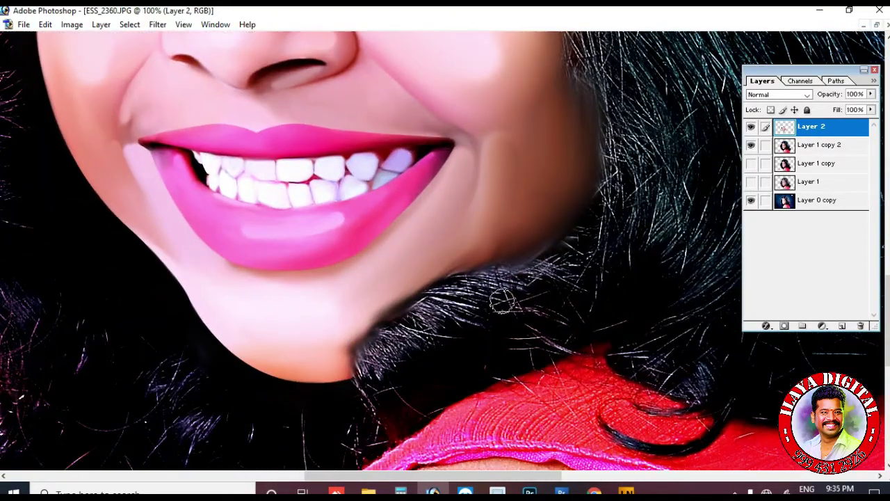
key(Tab)
key(ctrl+plus)
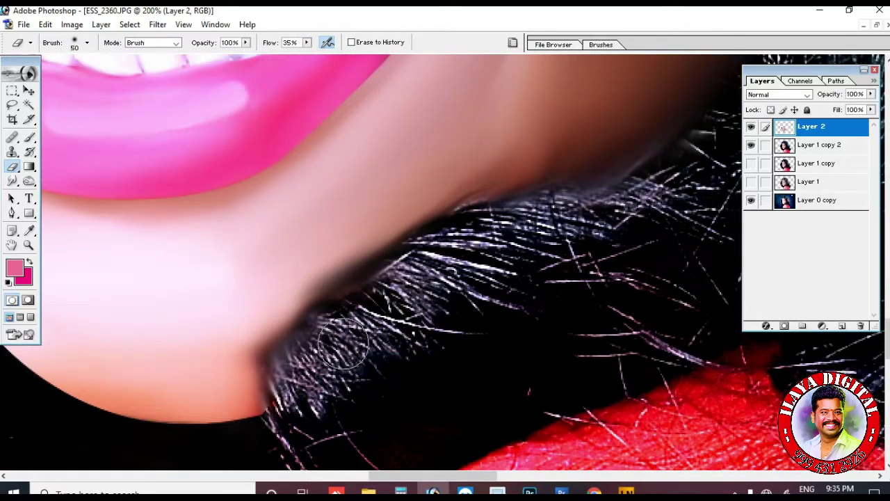
key(bracketright)
key(bracketright)
key(bracketright)
key(bracketright)
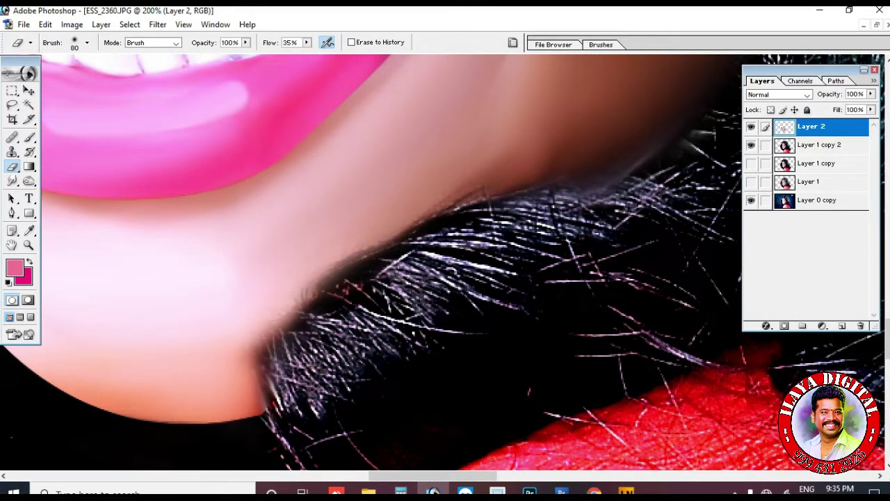
drag(590, 217, 381, 400)
drag(487, 209, 487, 365)
mouse_move(530, 304)
mouse_down()
mouse_move(483, 183)
mouse_move(490, 367)
mouse_move(481, 346)
mouse_up()
drag(303, 311, 445, 261)
Smudge the exposed skin texture and stray hairs beside the right mouth corner smooth at 70% strength.
key(r)
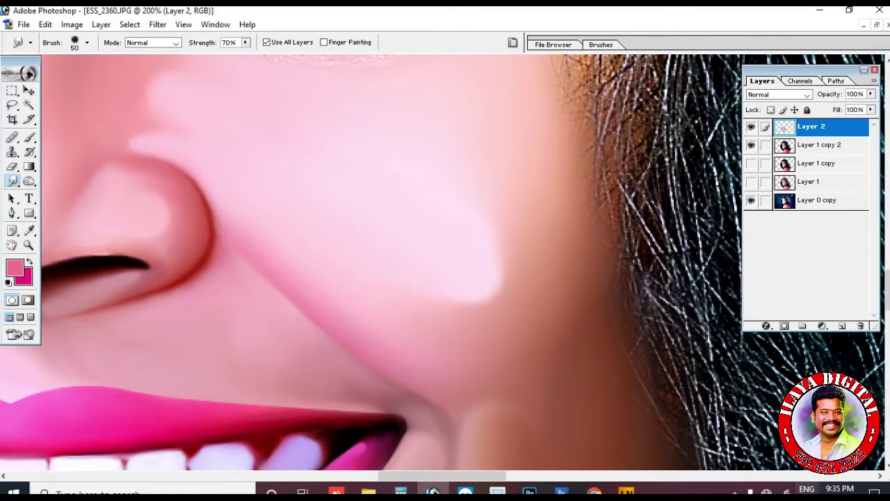
scroll(496, 298, down, 3)
key(e)
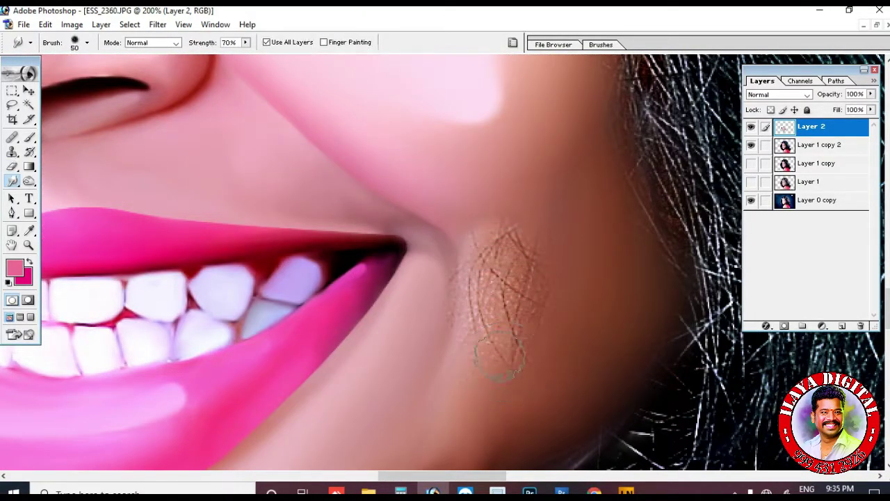
drag(494, 379, 507, 291)
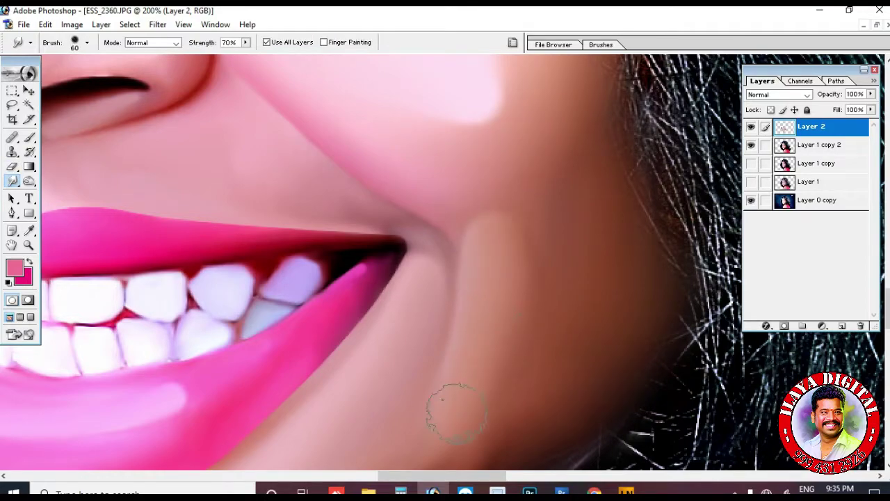
scroll(586, 371, down, 5)
key(ctrl+minus)
key(ctrl+minus)
key(ctrl+minus)
key(ctrl+minus)
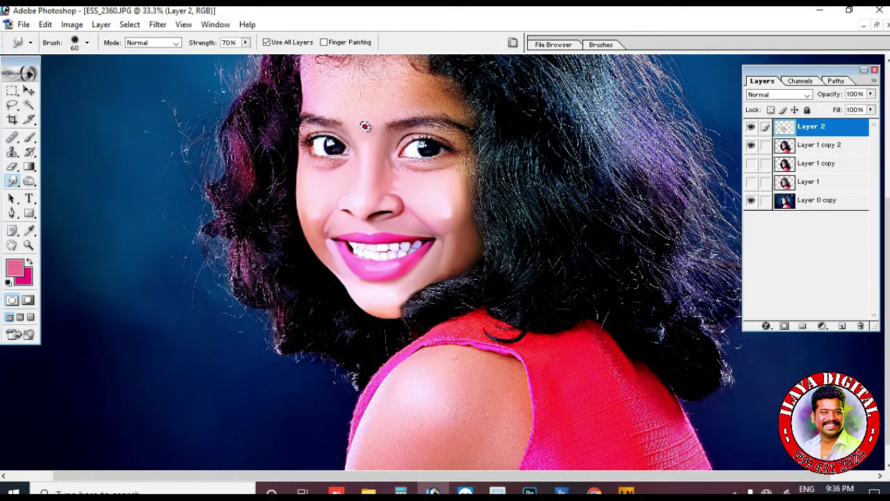
Erase the smudged cheek strip beside the right mouth corner back to the underlying skin with a size 20 Eraser.
key(ctrl+plus)
key(ctrl+plus)
key(ctrl+plus)
key(ctrl+plus)
key(ctrl+plus)
scroll(521, 294, up, 4)
key(e)
drag(534, 309, 470, 422)
scroll(487, 382, down, 2)
scroll(560, 286, up, 2)
drag(535, 136, 561, 281)
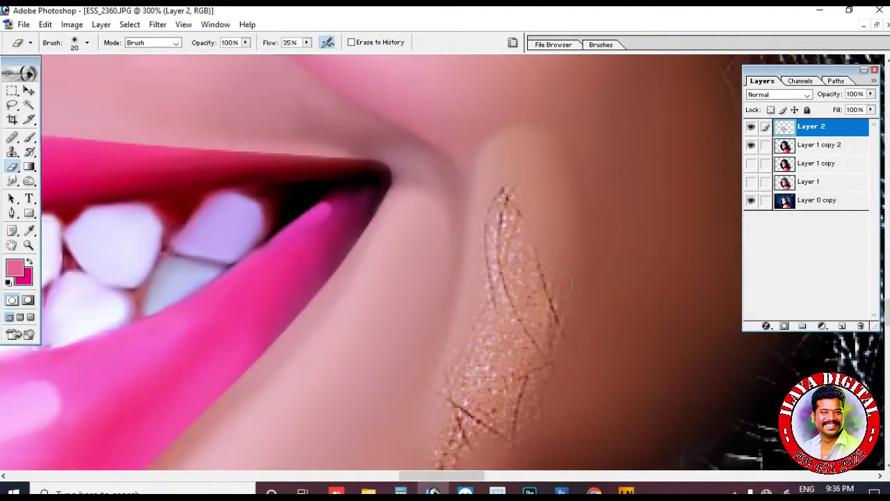
Smudge a vertical strip of forehead skin smooth along the left hair edge, using a size 50 brush at 30% strength.
key(r)
key(ctrl+minus)
key(ctrl+minus)
key(ctrl+minus)
key(ctrl+plus)
scroll(415, 167, up, 3)
scroll(356, 263, up, 2)
key(bracketleft)
key(ctrl+plus)
scroll(378, 232, up, 1)
drag(330, 134, 325, 187)
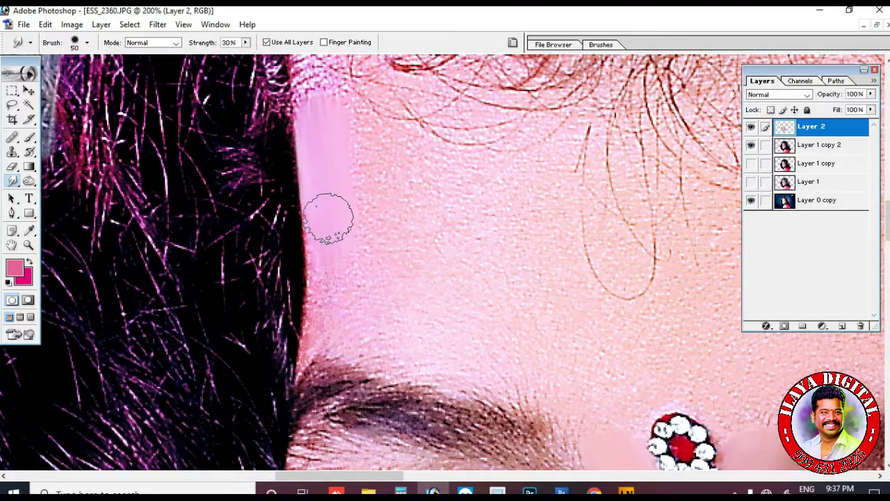
scroll(312, 112, up, 2)
drag(313, 87, 313, 153)
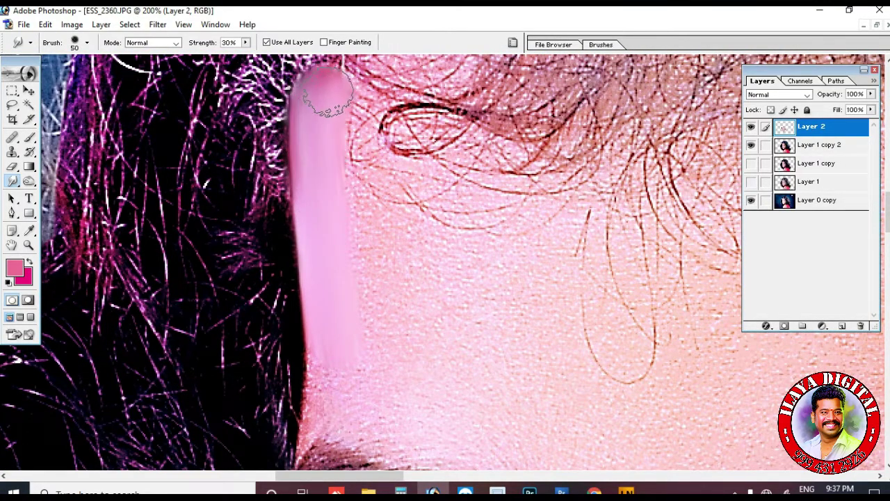
Smudge the skin smooth at the outer end of the left eyebrow and along its upper edge, with a size 10 brush at 40% strength.
scroll(327, 250, down, 2)
key(bracketleft)
key(bracketleft)
drag(331, 208, 322, 240)
scroll(344, 213, down, 1)
key(4)
key(bracketleft)
key(bracketleft)
scroll(317, 183, up, 1)
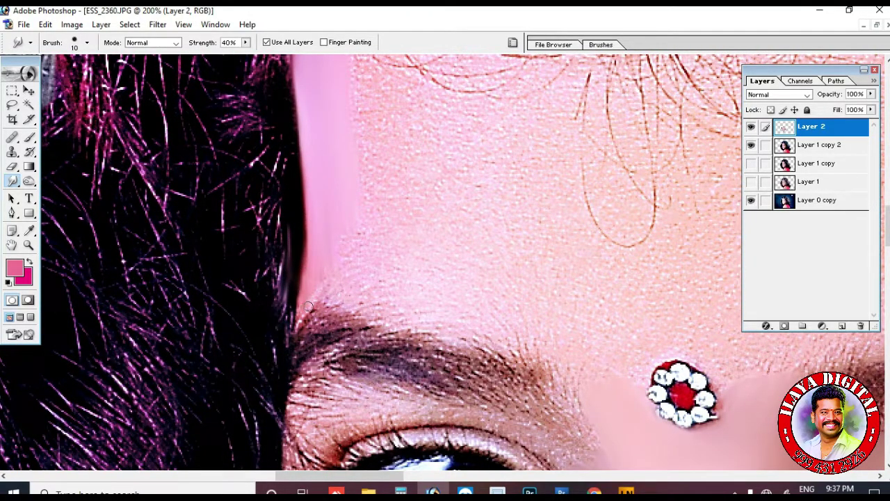
scroll(354, 298, down, 2)
scroll(342, 195, up, 1)
key(bracketleft)
key(bracketleft)
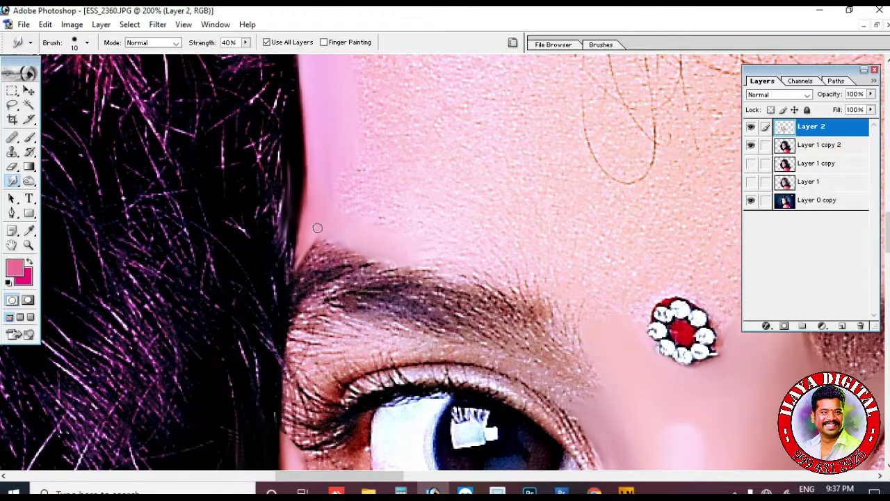
Soften the boundary between the left forehead skin and the dark hair with a size 20 Smudge brush.
scroll(306, 250, up, 5)
key(bracketright)
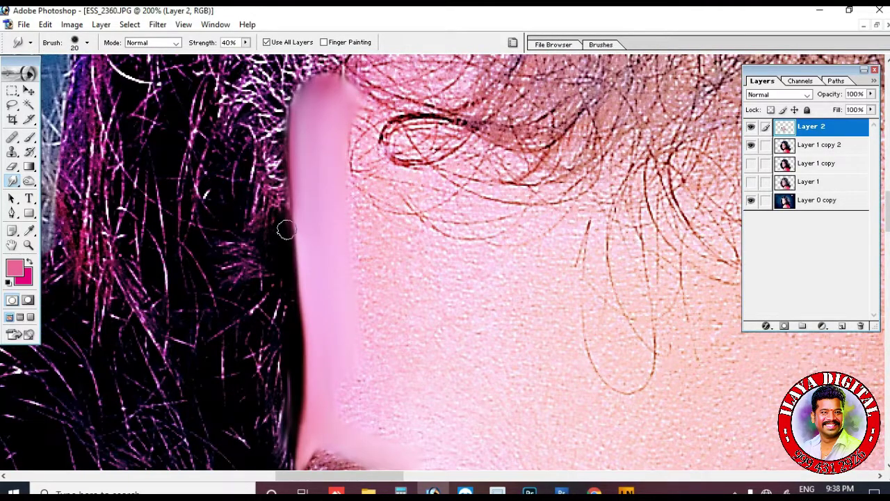
scroll(292, 243, up, 1)
scroll(325, 128, up, 1)
mouse_move(314, 139)
mouse_down()
mouse_move(347, 142)
mouse_move(322, 201)
mouse_up()
Smudge the forehead skin above the left eyebrow smooth towards the bindi with a larger brush of about size 70.
scroll(362, 229, down, 4)
key(bracketright)
key(bracketright)
key(bracketright)
key(bracketright)
drag(389, 278, 438, 363)
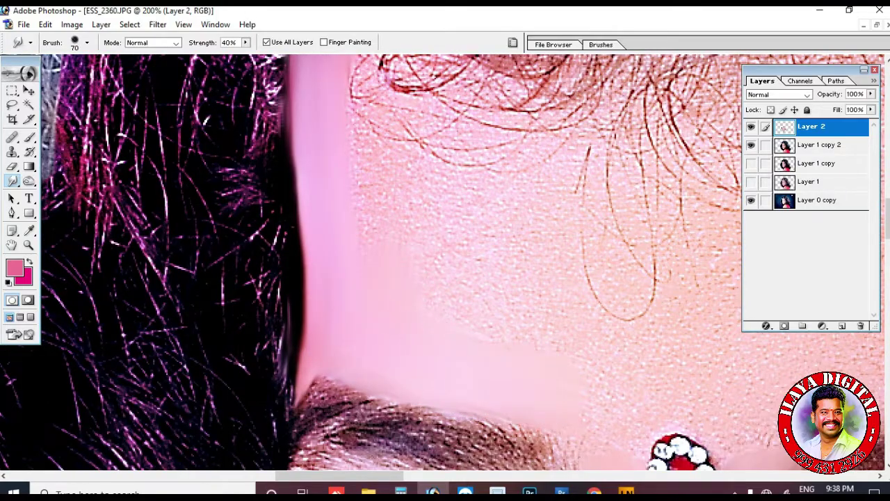
scroll(537, 388, down, 3)
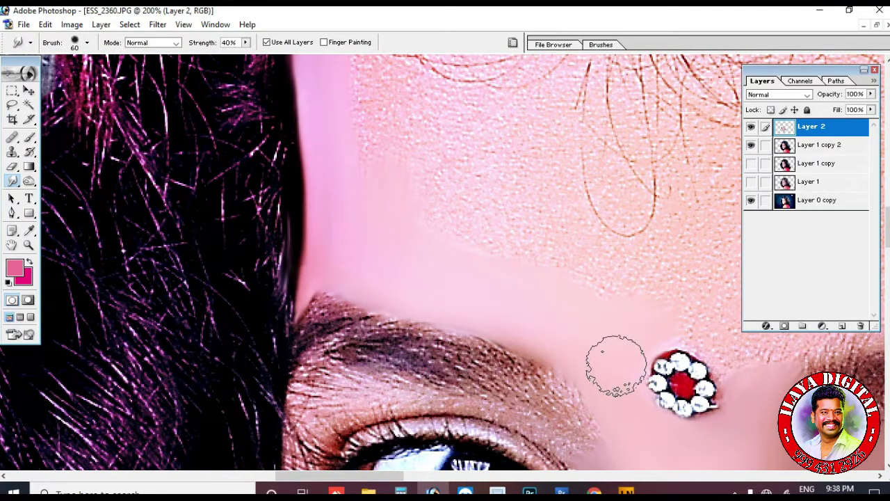
Smudge the central forehead smooth between the eyebrows and the baby hairs with a size 125 brush, removing the hanging strands.
key(ctrl+minus)
scroll(572, 233, up, 3)
key(bracketright)
key(bracketright)
key(bracketright)
key(bracketright)
drag(434, 251, 572, 266)
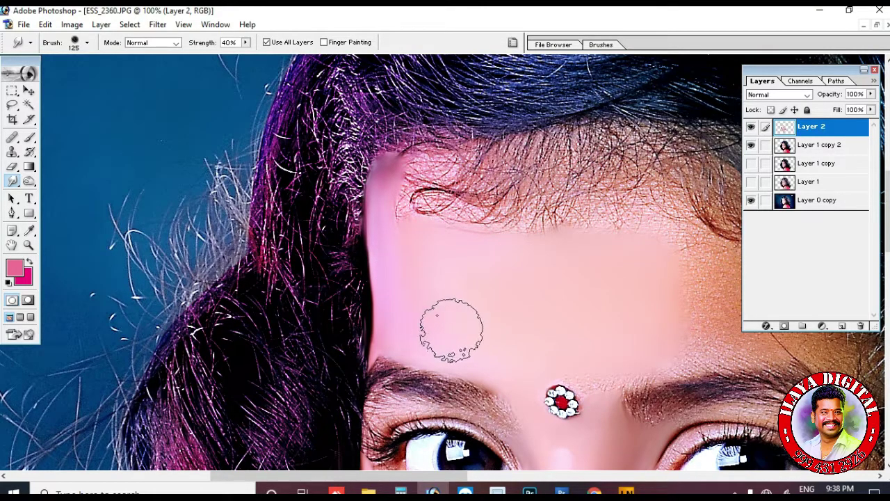
Smudge the skin around the bindi and at the inner end of the right eyebrow smooth, reducing the brush to size 30.
scroll(442, 262, down, 3)
key(ctrl+plus)
drag(723, 323, 417, 229)
key(bracketleft)
key(bracketleft)
key(bracketleft)
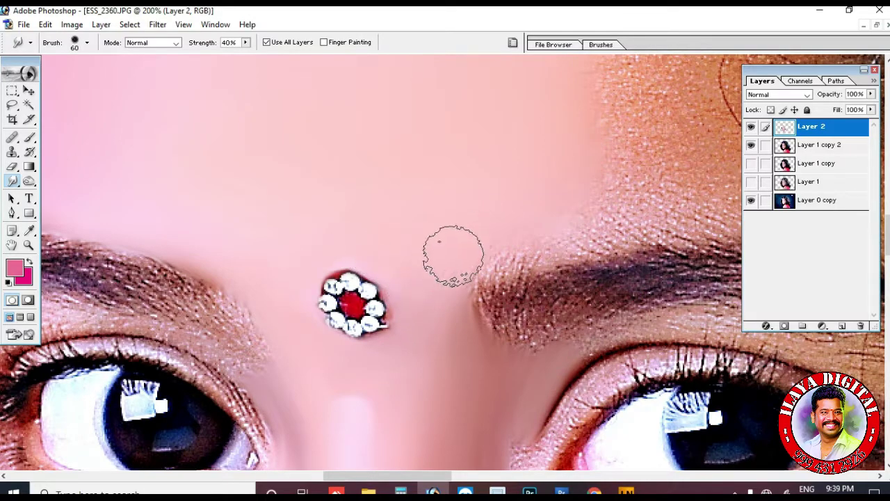
drag(441, 158, 480, 161)
drag(458, 191, 466, 175)
key(bracketleft)
key(bracketleft)
key(bracketleft)
key(bracketleft)
scroll(500, 263, up, 3)
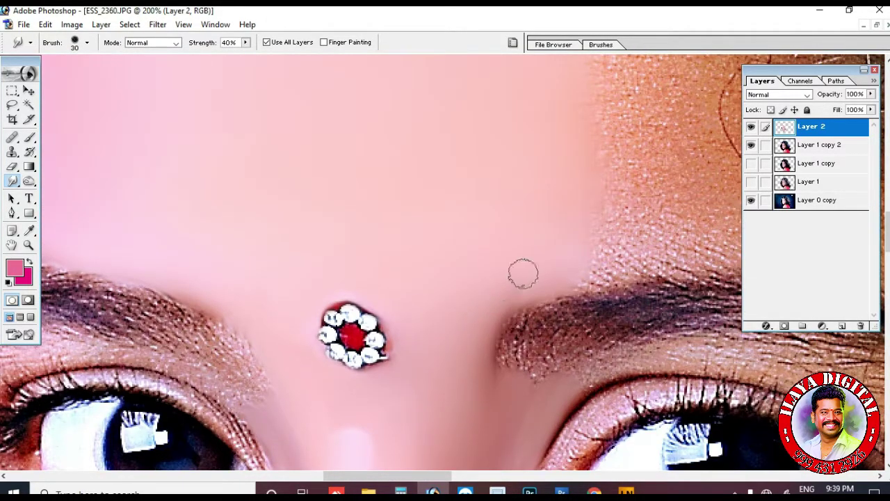
Smudge the brown right side of the forehead smooth above the right eyebrow with a size 90 brush.
key(ctrl+minus)
key(bracketright)
mouse_move(574, 252)
mouse_down()
mouse_move(616, 265)
mouse_move(531, 235)
mouse_move(503, 205)
mouse_move(616, 251)
mouse_up()
key(bracketright)
key(bracketright)
scroll(616, 251, down, 2)
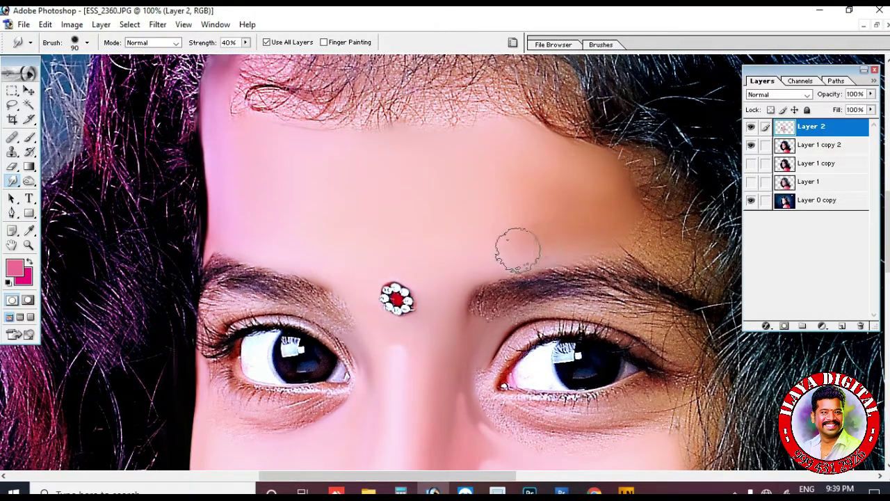
Extend the smooth skin over the right temple to the outer end of the right eyebrow, smudging away the stray hairs.
key(bracketright)
key(bracketright)
key(bracketleft)
key(bracketleft)
key(bracketleft)
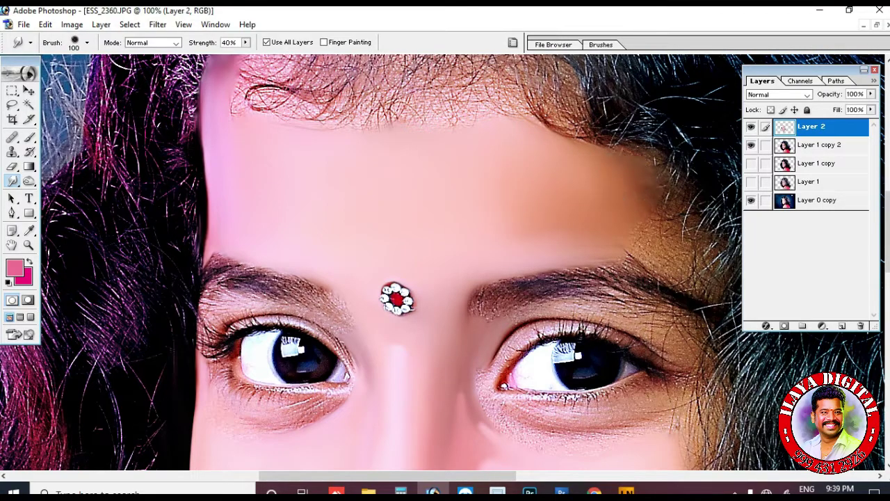
scroll(635, 162, down, 2)
mouse_move(612, 164)
mouse_down()
mouse_move(691, 172)
mouse_move(720, 223)
mouse_up()
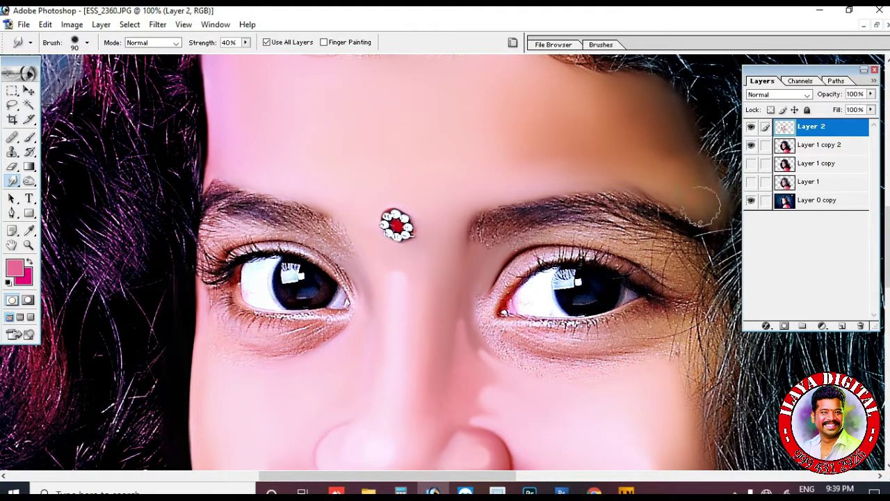
Blend the light central forehead into the brown right side with a larger Smudge brush.
key(bracketright)
key(bracketright)
key(bracketright)
key(bracketright)
key(bracketright)
key(bracketright)
drag(503, 123, 615, 153)
key(bracketright)
key(bracketleft)
key(bracketleft)
key(bracketleft)
key(bracketleft)
Smudge away the baby hairs across the upper forehead up to the hairline, blending the skin with brushes of size 100 to 175.
scroll(678, 197, up, 5)
key(bracketright)
key(bracketright)
key(bracketright)
key(bracketright)
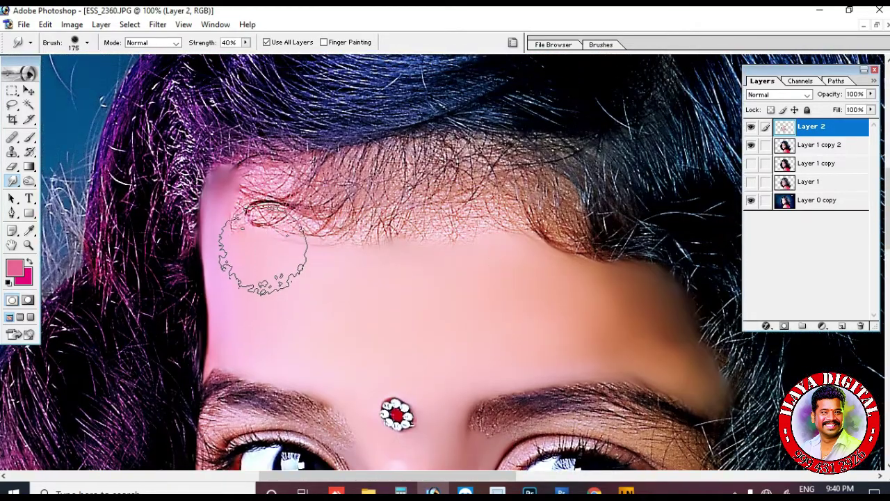
mouse_move(259, 229)
mouse_down()
mouse_move(476, 212)
mouse_move(487, 226)
mouse_move(372, 197)
mouse_move(387, 186)
mouse_move(469, 200)
mouse_move(374, 220)
mouse_move(391, 205)
mouse_up()
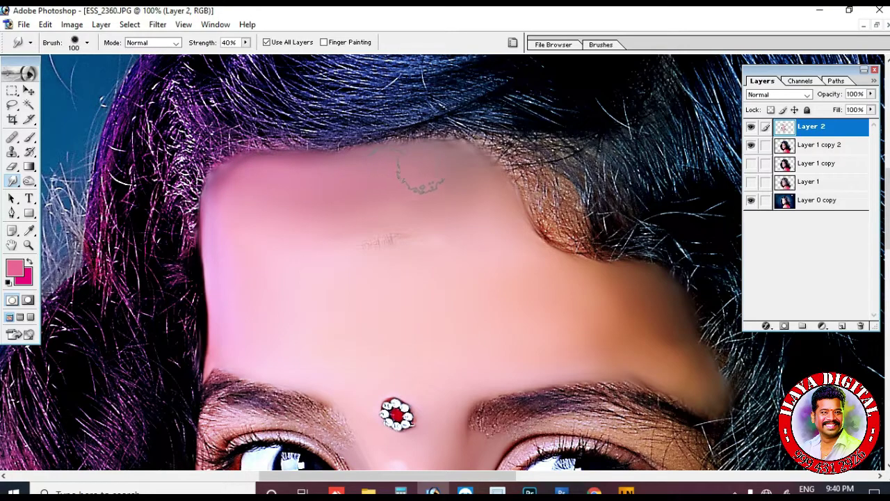
key(bracketright)
key(bracketright)
key(bracketleft)
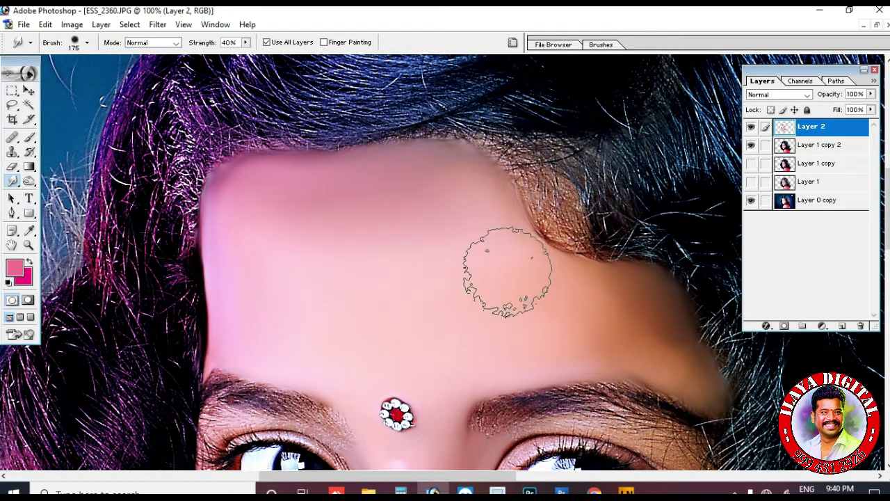
Erase the smudging over the hair beside the right temple with a size 70 Eraser, restoring the strands.
scroll(647, 344, down, 5)
drag(646, 344, 329, 426)
key(e)
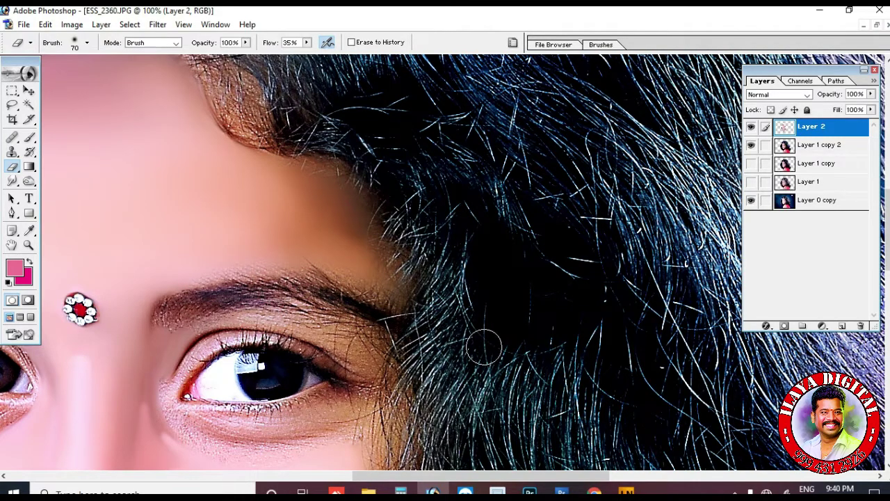
drag(183, 338, 427, 289)
Smudge the skin between the right eyebrow and the eyelid crease smooth, from the nose bridge out to the temple hair.
key(r)
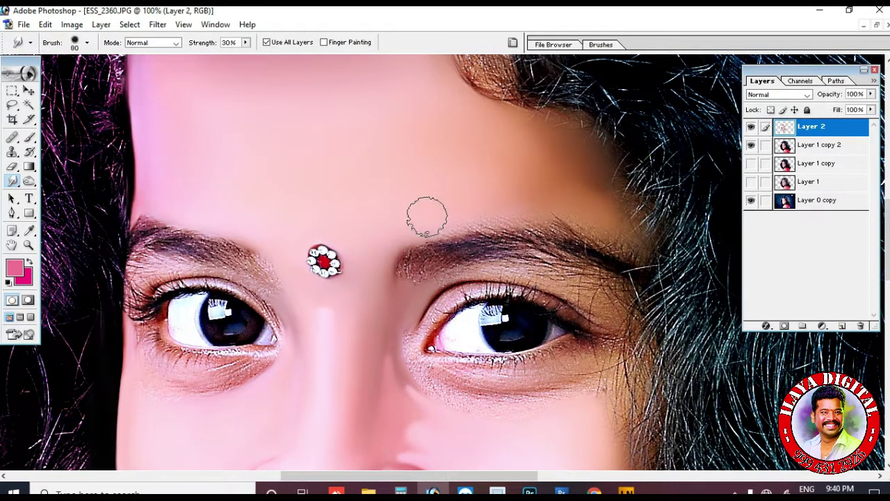
scroll(644, 220, down, 2)
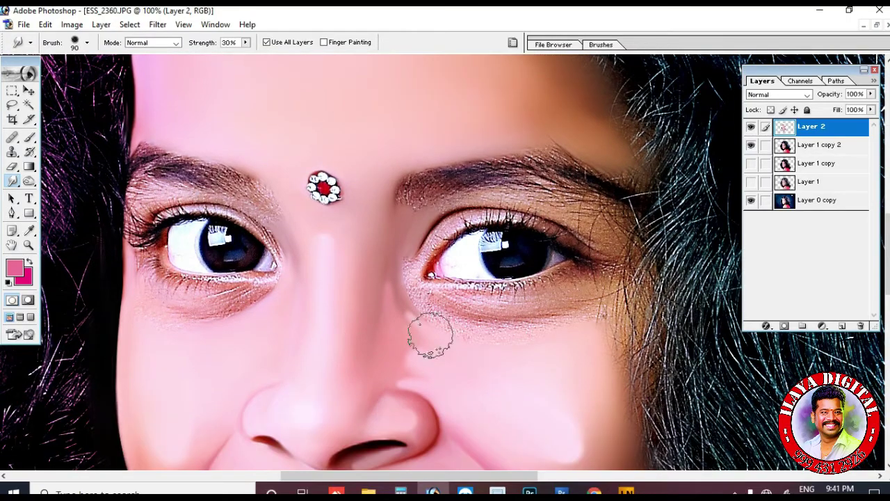
key(ctrl+plus)
key(e)
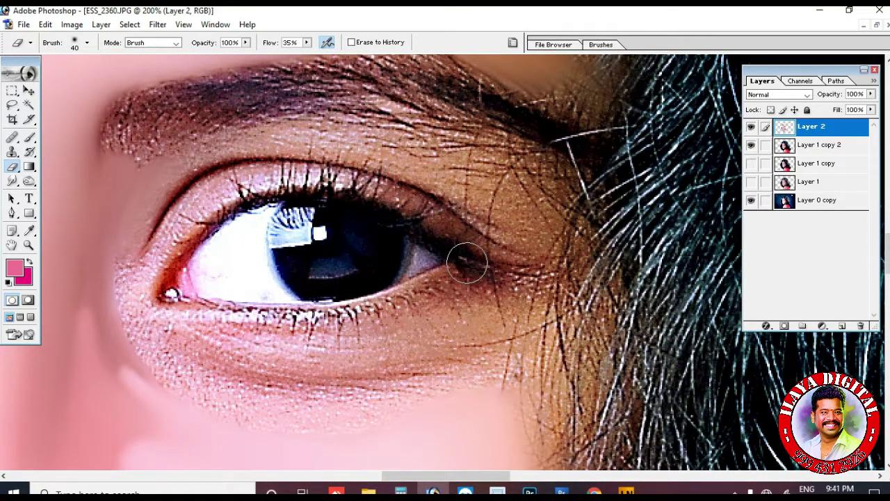
key(Tab)
key(bracketright)
key(bracketright)
mouse_move(358, 171)
mouse_down()
mouse_move(440, 183)
mouse_move(490, 221)
mouse_move(538, 226)
mouse_move(445, 195)
mouse_move(531, 202)
mouse_move(555, 216)
mouse_move(426, 194)
mouse_up()
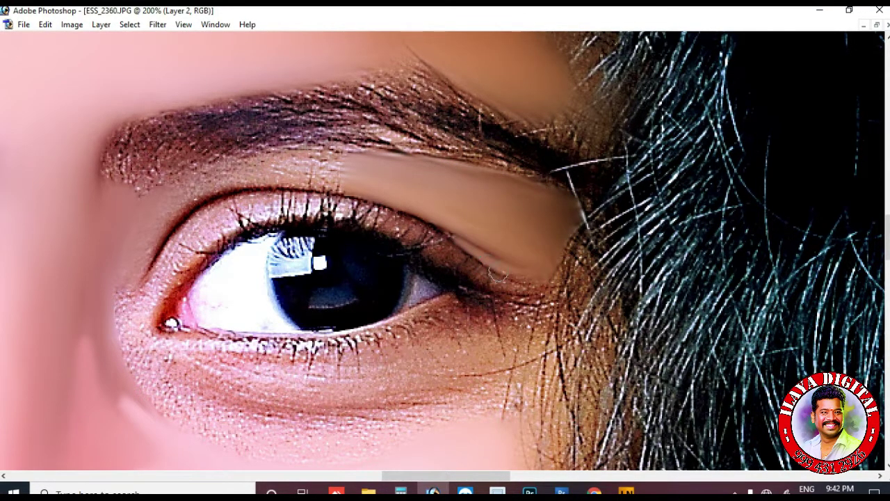
mouse_move(184, 195)
mouse_down()
mouse_move(320, 171)
mouse_move(309, 170)
mouse_move(410, 205)
mouse_move(546, 199)
mouse_up()
key(ctrl+plus)
drag(248, 236, 248, 204)
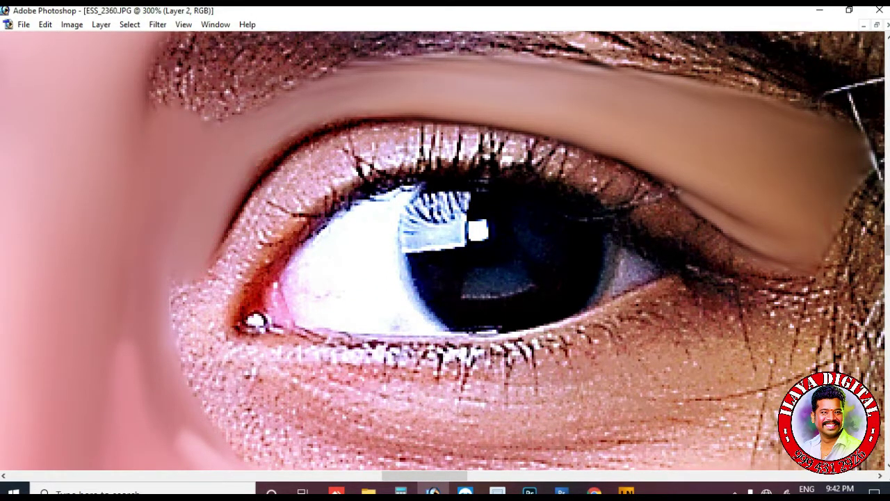
Smudge the skin along the lower edge of the right eyebrow's inner half smooth.
drag(306, 120, 417, 85)
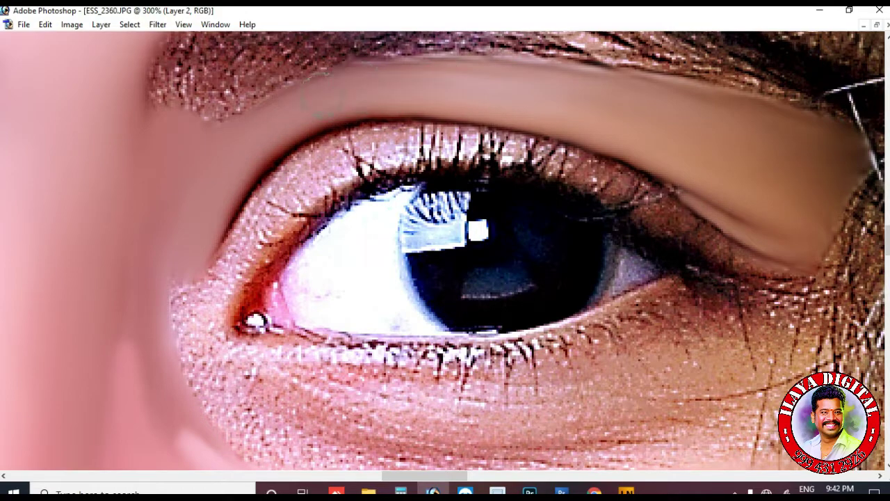
key(Tab)
click(14, 267)
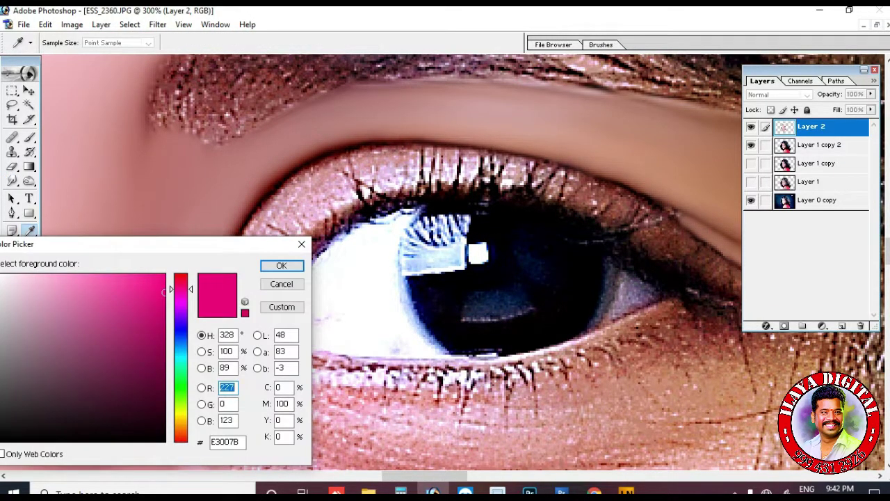
key(Return)
key(Tab)
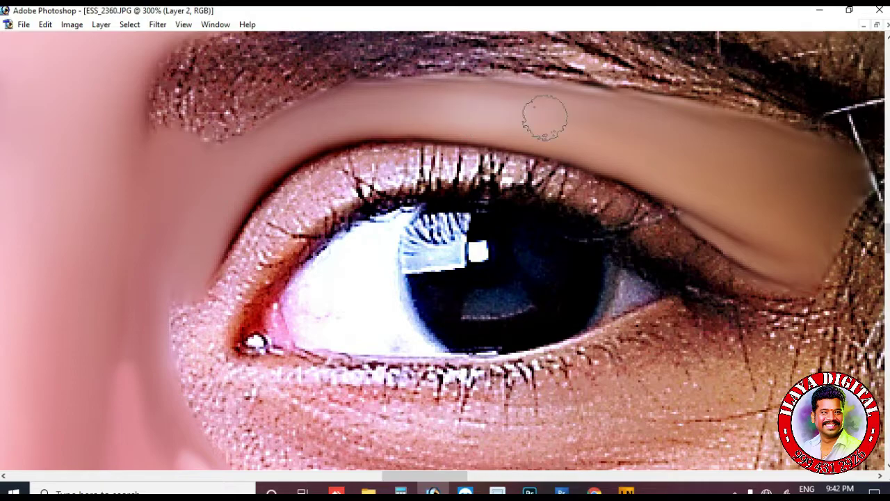
Smudge the skin along the under-eye crease of the right eye into the cheek, starting from the nose side.
scroll(348, 209, down, 3)
mouse_move(262, 302)
mouse_down()
mouse_move(411, 358)
mouse_move(699, 404)
mouse_up()
scroll(487, 278, down, 2)
mouse_move(253, 278)
mouse_down()
mouse_move(345, 303)
mouse_move(341, 292)
mouse_move(510, 328)
mouse_move(491, 325)
mouse_move(616, 326)
mouse_up()
mouse_move(223, 218)
mouse_down()
mouse_move(250, 226)
mouse_move(249, 240)
mouse_move(210, 248)
mouse_move(252, 301)
mouse_move(328, 313)
mouse_up()
scroll(182, 275, up, 2)
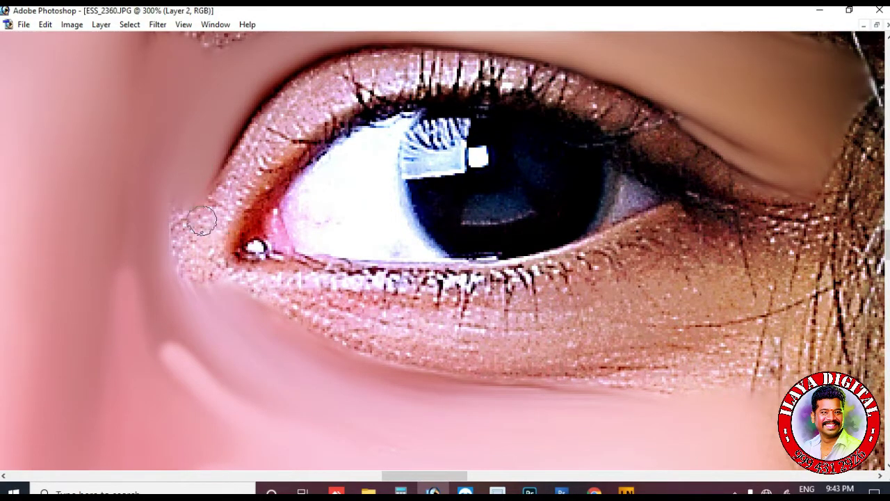
Smudge the remaining skin texture between the right eye's lower lashes and the cheek smooth, including the curved crease.
mouse_move(288, 296)
mouse_down()
mouse_move(400, 339)
mouse_move(491, 348)
mouse_move(705, 338)
mouse_move(686, 279)
mouse_move(741, 337)
mouse_move(668, 322)
mouse_move(635, 336)
mouse_up()
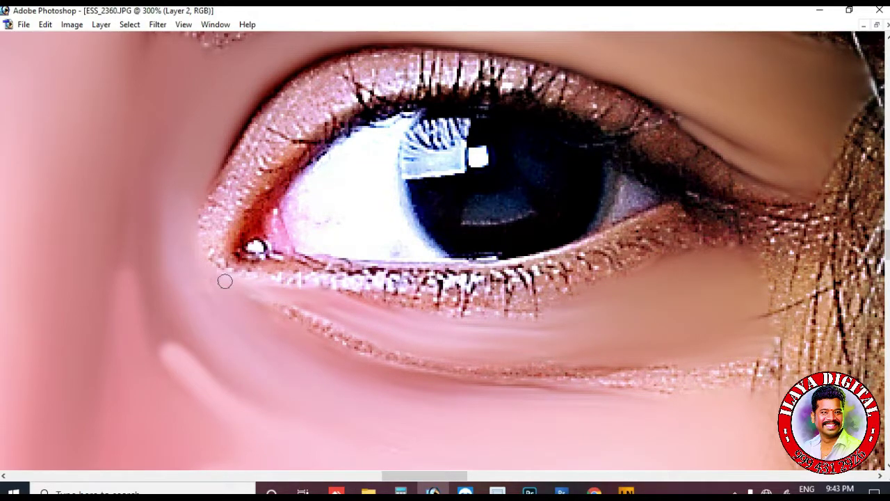
mouse_move(263, 299)
mouse_down()
mouse_move(430, 359)
mouse_move(567, 373)
mouse_up()
mouse_move(663, 354)
mouse_down()
mouse_move(494, 370)
mouse_move(434, 364)
mouse_up()
mouse_move(619, 387)
mouse_down()
mouse_move(724, 374)
mouse_move(752, 383)
mouse_up()
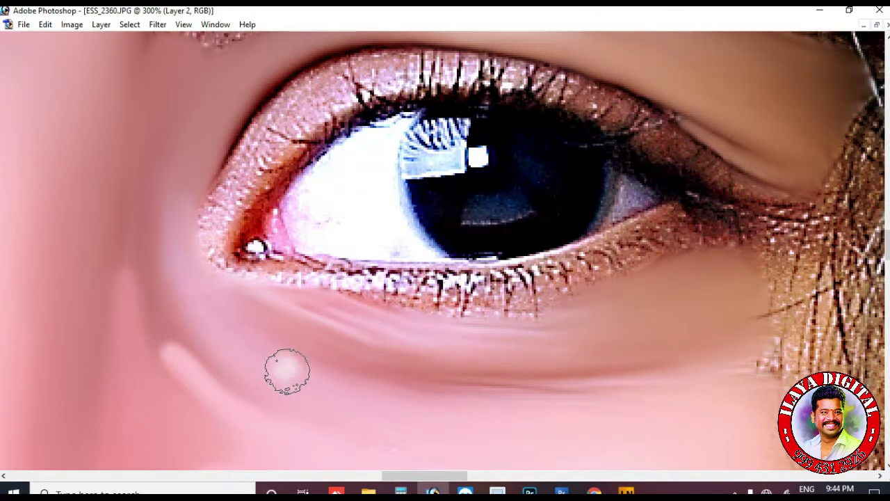
mouse_move(449, 345)
mouse_down()
mouse_move(420, 342)
mouse_move(517, 354)
mouse_move(355, 321)
mouse_move(519, 349)
mouse_move(659, 343)
mouse_up()
key(])
mouse_move(547, 347)
mouse_down()
mouse_move(394, 356)
mouse_move(598, 361)
mouse_up()
Smudge away the fine hairs between the right eye's outer corner and the side hair, down along the cheek edge.
drag(386, 403, 186, 432)
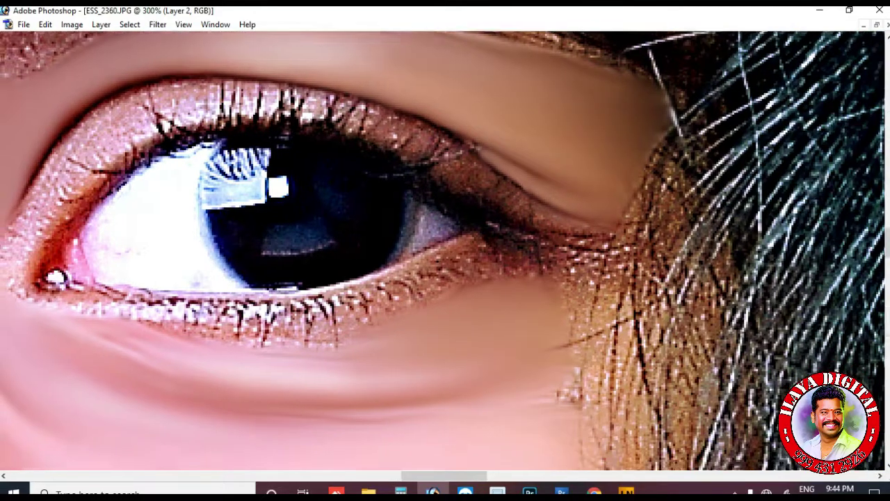
scroll(588, 299, down, 3)
mouse_move(588, 299)
mouse_down()
mouse_move(611, 264)
mouse_move(654, 295)
mouse_move(652, 318)
mouse_up()
scroll(616, 271, down, 3)
scroll(652, 306, down, 5)
key(])
key(])
key(])
scroll(661, 327, down, 5)
Blend the temple skin beside the right eye's outer corner into the hair edge with smaller Smudge brushes.
scroll(668, 327, up, 15)
key([)
key([)
key([)
key([)
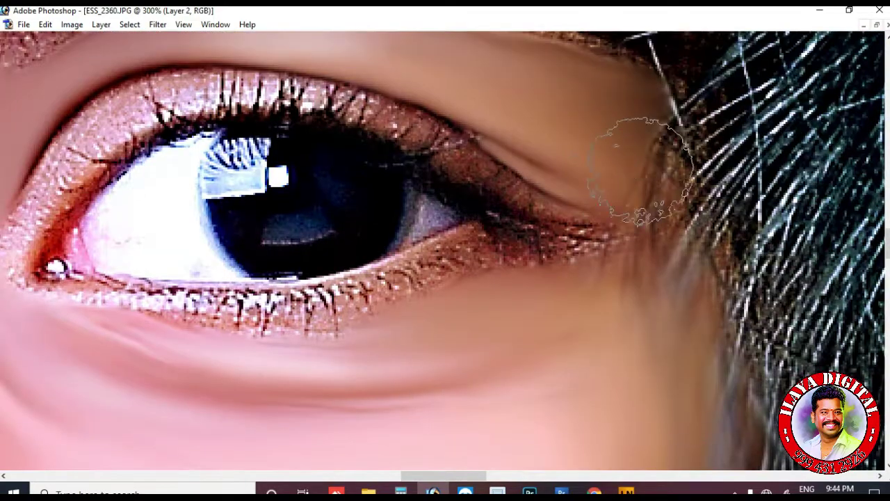
mouse_move(641, 171)
mouse_down()
mouse_move(705, 240)
mouse_move(698, 319)
mouse_up()
key([)
key([)
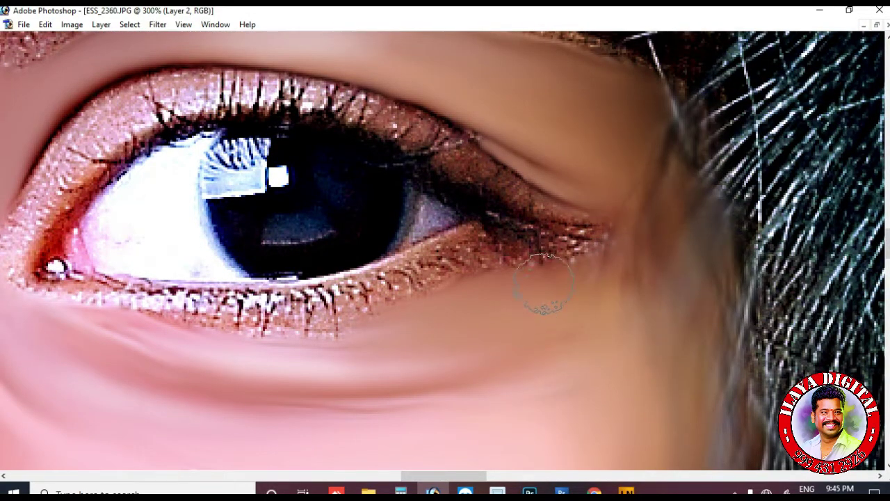
drag(638, 195, 669, 188)
scroll(673, 292, down, 3)
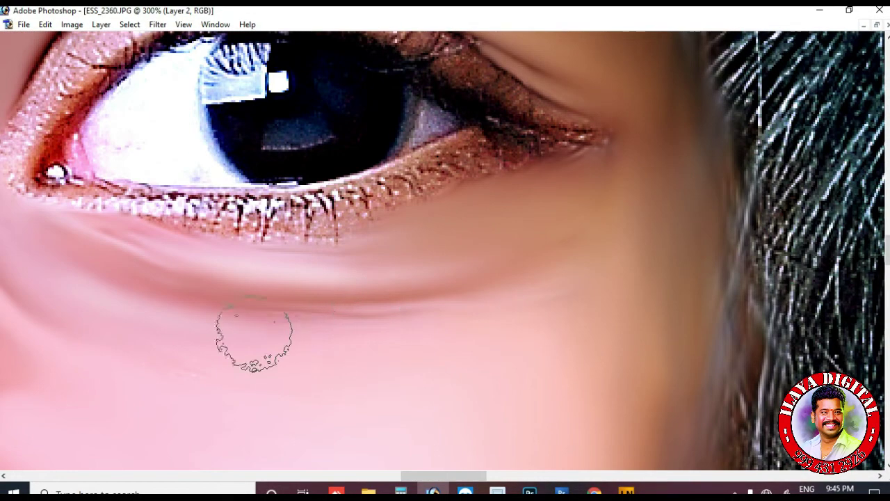
Smudge the right eye's upper eyelid smooth between the crease and the lash line, removing the lashes over it.
key(ctrl+minus)
key(ctrl+minus)
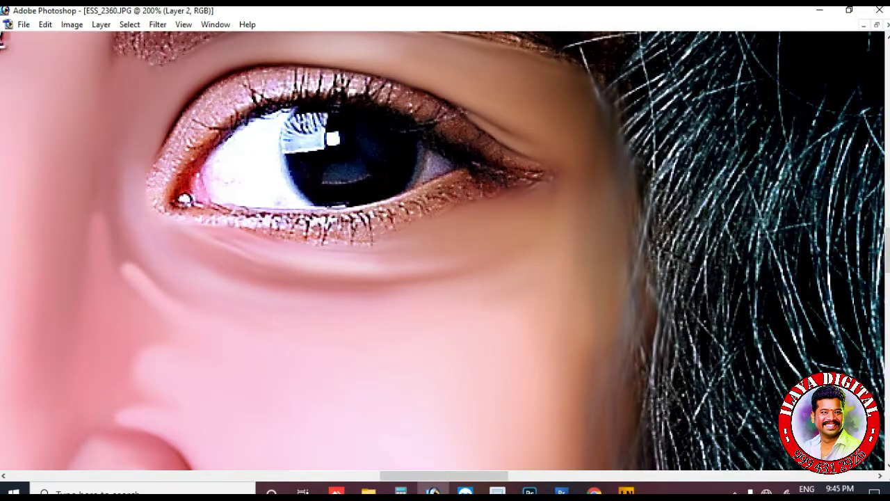
scroll(487, 313, up, 2)
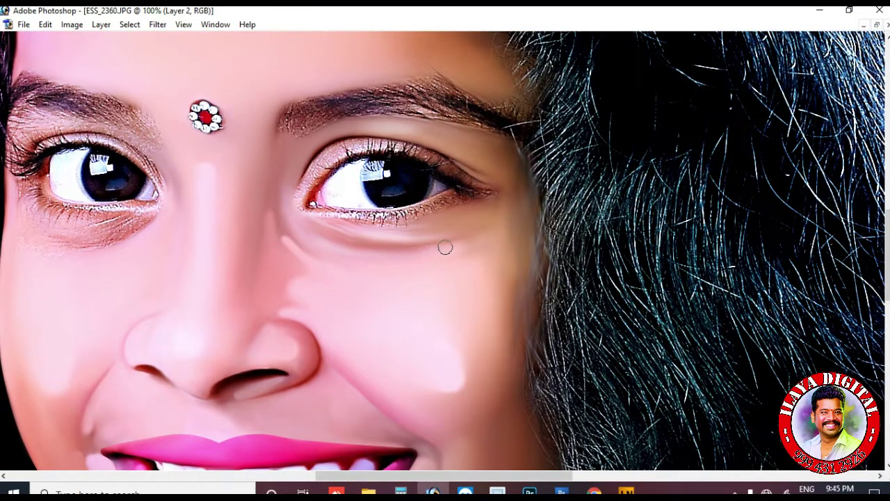
scroll(540, 318, up, 2)
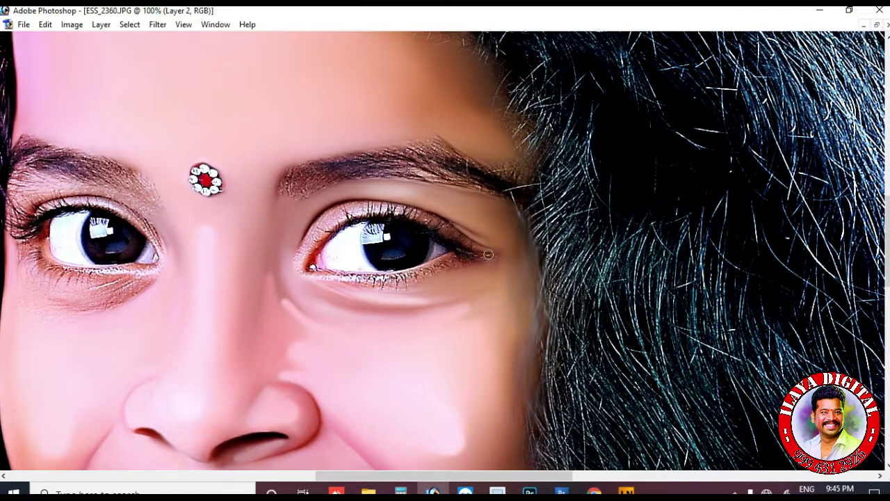
key(ctrl+plus)
key(ctrl+plus)
drag(348, 306, 537, 271)
mouse_move(261, 142)
mouse_down()
mouse_move(282, 157)
mouse_move(319, 120)
mouse_up()
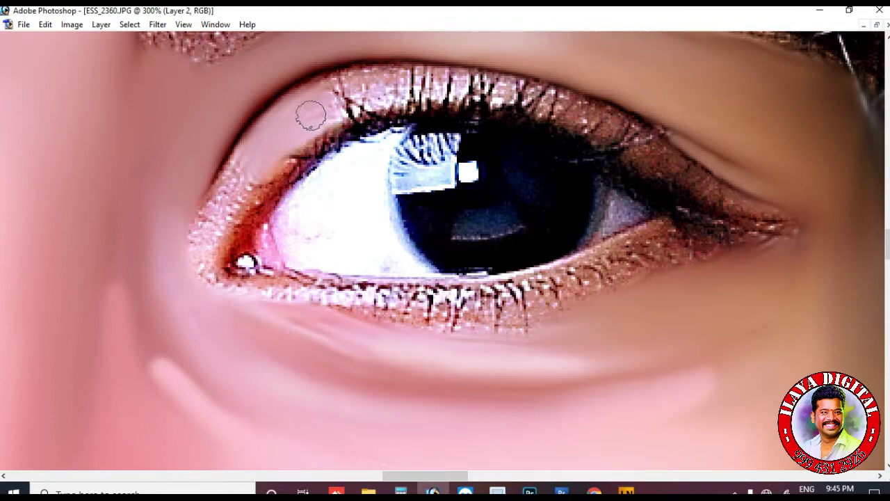
mouse_move(280, 119)
mouse_down()
mouse_move(378, 95)
mouse_move(606, 116)
mouse_move(500, 104)
mouse_move(632, 133)
mouse_move(676, 173)
mouse_up()
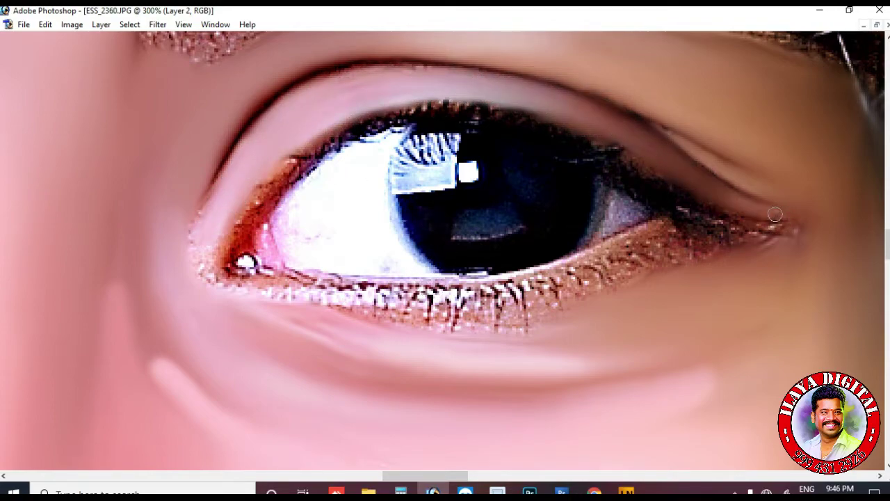
Smudge the skin around the right eye's lower lashes and inner corner, and smooth the white of the eye.
mouse_move(604, 105)
mouse_down()
mouse_move(453, 63)
mouse_move(323, 85)
mouse_move(497, 78)
mouse_move(550, 97)
mouse_move(334, 104)
mouse_move(227, 213)
mouse_move(233, 178)
mouse_move(287, 104)
mouse_move(200, 228)
mouse_move(196, 248)
mouse_move(208, 231)
mouse_move(306, 296)
mouse_move(445, 331)
mouse_move(625, 298)
mouse_move(730, 247)
mouse_move(494, 310)
mouse_up()
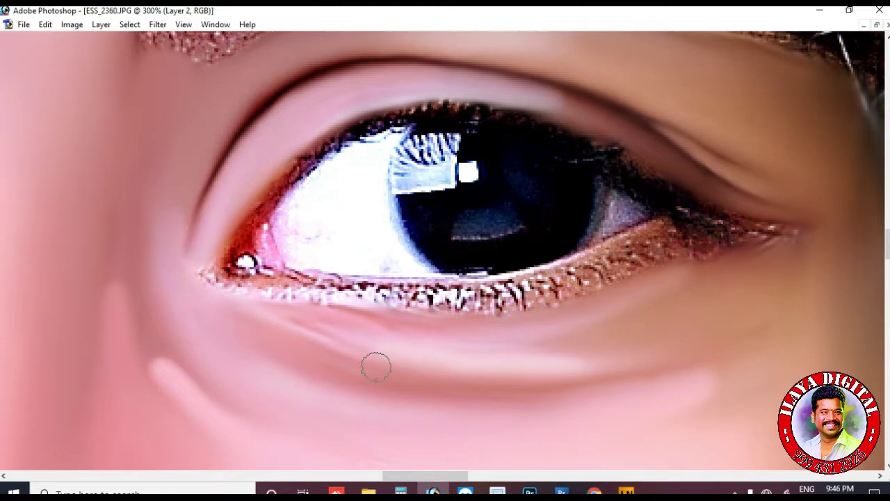
mouse_move(671, 345)
mouse_down()
mouse_move(709, 268)
mouse_move(629, 287)
mouse_move(710, 269)
mouse_up()
drag(467, 266, 245, 292)
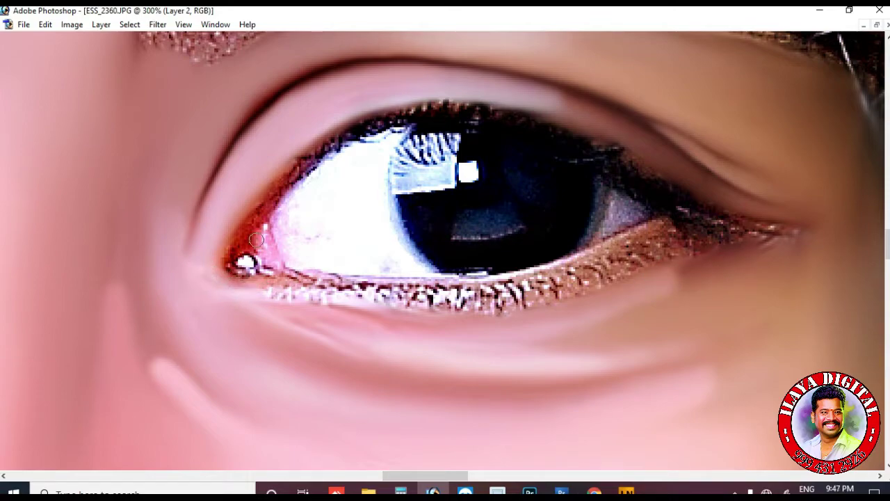
drag(351, 159, 302, 223)
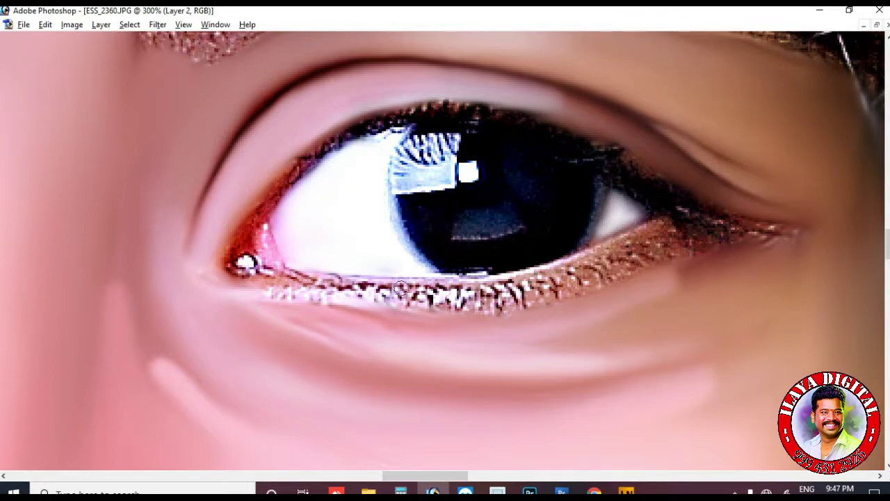
Smudge away the right eye's lower lashes and blend its upper lash line into a smooth dark liner tapering outward.
drag(493, 299, 668, 250)
mouse_move(518, 289)
mouse_down()
mouse_move(656, 234)
mouse_move(505, 292)
mouse_up()
mouse_move(336, 296)
mouse_down()
mouse_move(463, 302)
mouse_move(391, 300)
mouse_move(547, 282)
mouse_move(475, 289)
mouse_move(522, 306)
mouse_move(505, 308)
mouse_move(690, 242)
mouse_move(672, 275)
mouse_move(675, 245)
mouse_move(659, 205)
mouse_move(703, 221)
mouse_move(768, 224)
mouse_move(697, 213)
mouse_move(803, 231)
mouse_move(613, 165)
mouse_move(643, 181)
mouse_move(528, 117)
mouse_up()
mouse_move(623, 161)
mouse_down()
mouse_move(498, 112)
mouse_move(507, 120)
mouse_move(407, 116)
mouse_move(247, 229)
mouse_move(281, 183)
mouse_move(365, 123)
mouse_move(332, 144)
mouse_up()
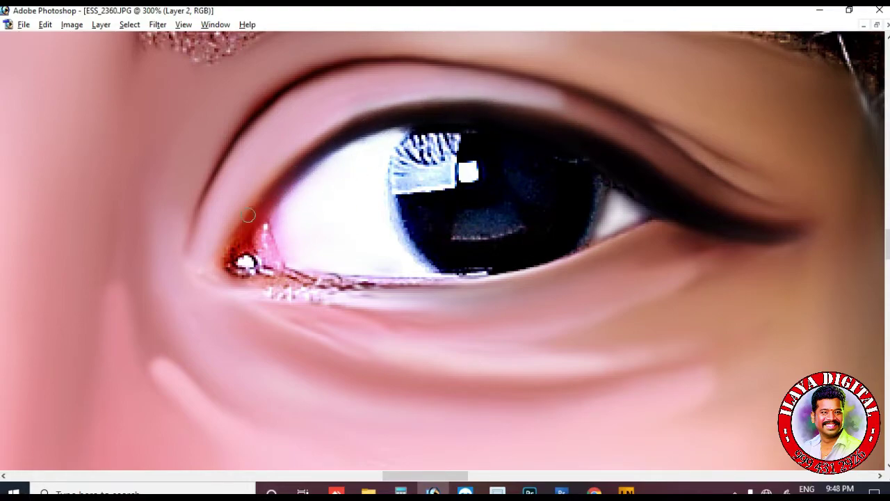
Smudge the right eye's inner corner and lower rim into smooth, clean edges.
mouse_move(280, 246)
mouse_down()
mouse_move(287, 222)
mouse_move(315, 258)
mouse_move(415, 303)
mouse_move(548, 294)
mouse_up()
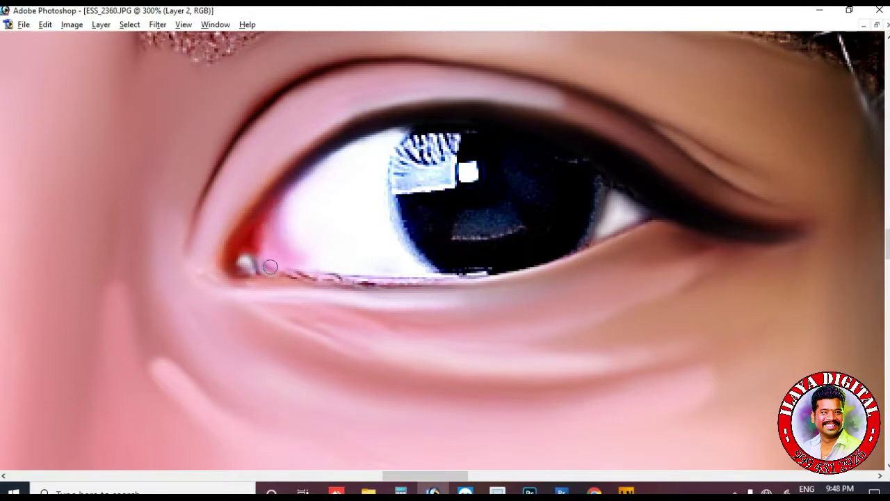
drag(299, 279, 430, 286)
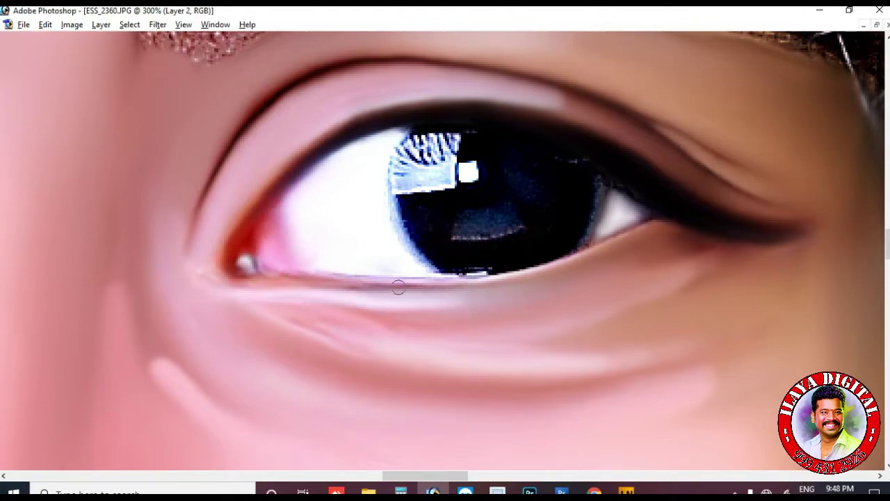
Smudge the right eye's iris and light reflections smooth, and clean up the lower lid and outer white corner.
mouse_move(572, 233)
mouse_down()
mouse_move(470, 261)
mouse_move(410, 237)
mouse_up()
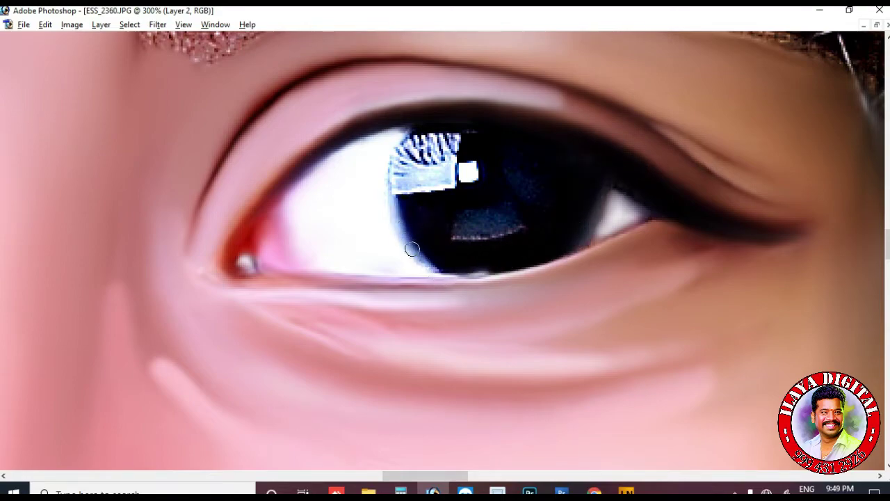
mouse_move(471, 228)
mouse_down()
mouse_move(523, 215)
mouse_move(438, 150)
mouse_move(403, 179)
mouse_move(461, 144)
mouse_move(424, 126)
mouse_up()
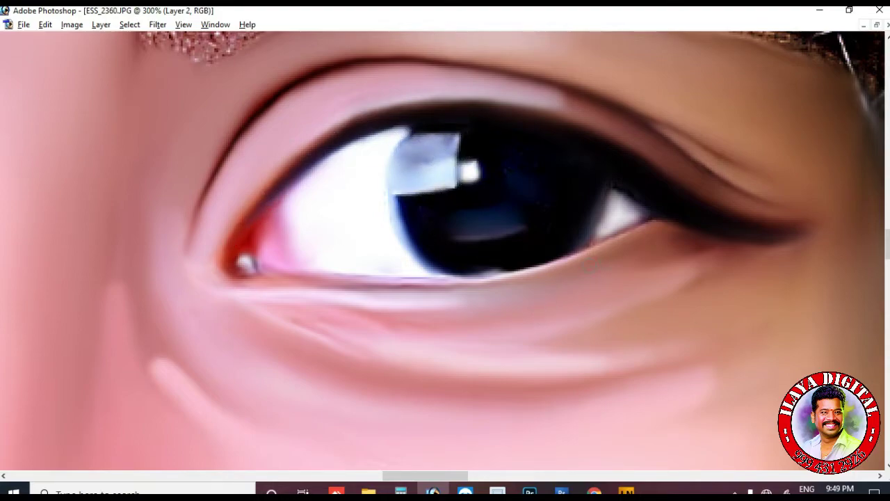
mouse_move(623, 274)
mouse_down()
mouse_move(498, 283)
mouse_move(591, 281)
mouse_move(483, 320)
mouse_up()
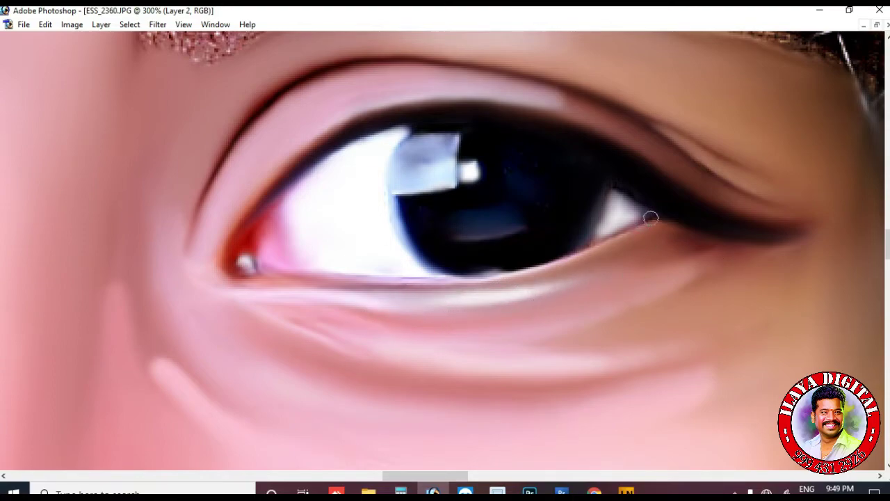
drag(651, 218, 621, 207)
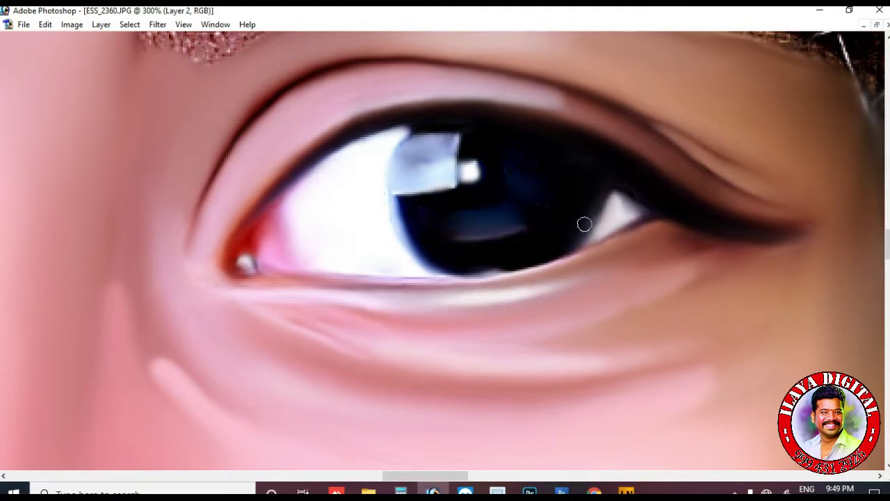
Smudge the skin below the left eye smooth from the hair edge to the inner corner, blending the dark crease.
key(ctrl+minus)
key(ctrl+minus)
key(ctrl+minus)
key(ctrl+minus)
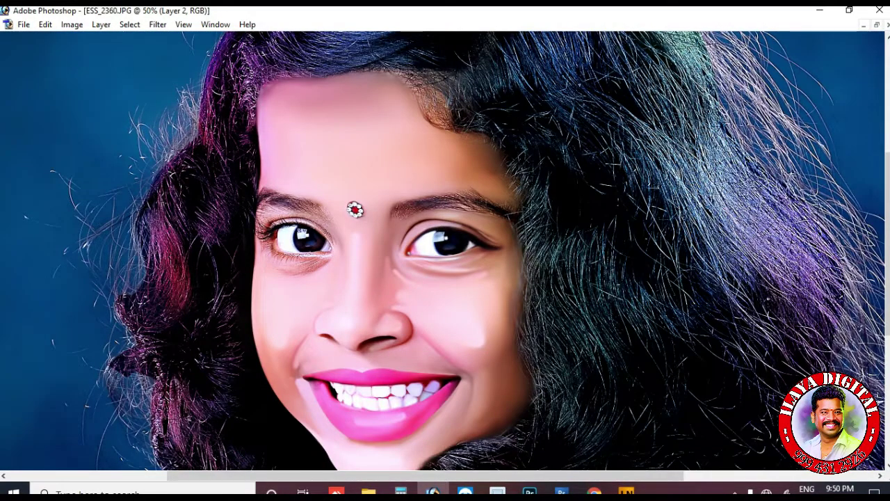
key(ctrl+plus)
key(ctrl+plus)
key(ctrl+plus)
key(ctrl+plus)
mouse_move(434, 294)
mouse_down()
mouse_move(541, 285)
mouse_move(636, 262)
mouse_move(674, 266)
mouse_move(548, 331)
mouse_move(619, 281)
mouse_move(351, 286)
mouse_move(376, 313)
mouse_move(268, 270)
mouse_up()
mouse_move(296, 309)
mouse_down()
mouse_move(340, 338)
mouse_move(395, 348)
mouse_move(489, 336)
mouse_move(478, 321)
mouse_move(367, 327)
mouse_move(463, 301)
mouse_move(385, 390)
mouse_move(593, 348)
mouse_move(433, 394)
mouse_move(325, 324)
mouse_move(586, 358)
mouse_up()
key(bracketleft)
drag(380, 340, 464, 380)
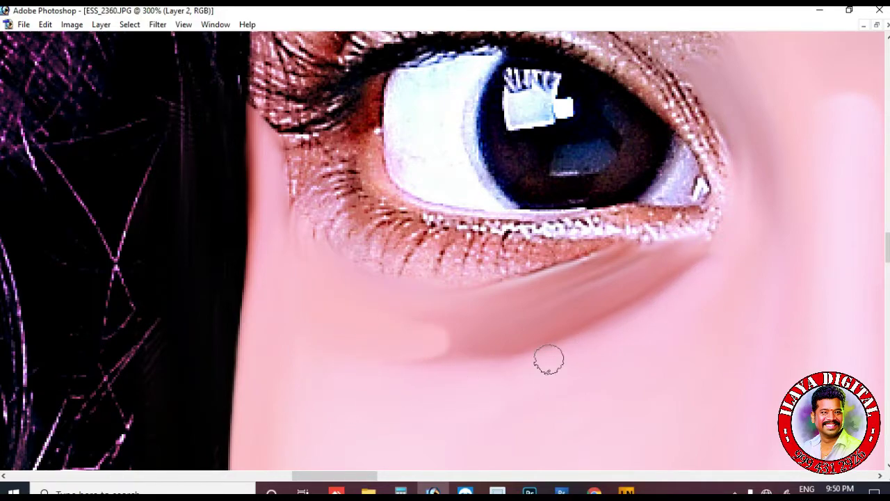
Smudge away the left eye's lower lashes around the outer corner, blending the skin down into the cheek.
scroll(427, 291, up, 3)
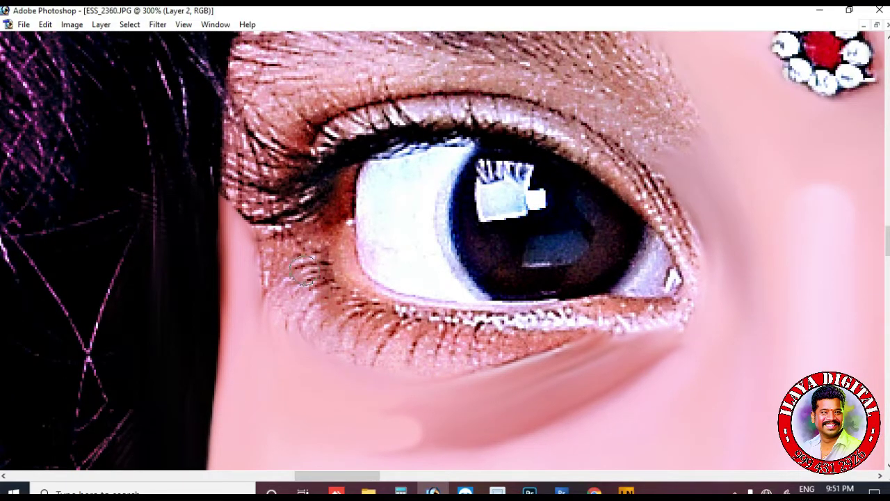
mouse_move(291, 230)
mouse_down()
mouse_move(258, 290)
mouse_move(369, 338)
mouse_move(484, 341)
mouse_move(441, 352)
mouse_move(271, 292)
mouse_move(481, 364)
mouse_move(324, 351)
mouse_move(384, 349)
mouse_up()
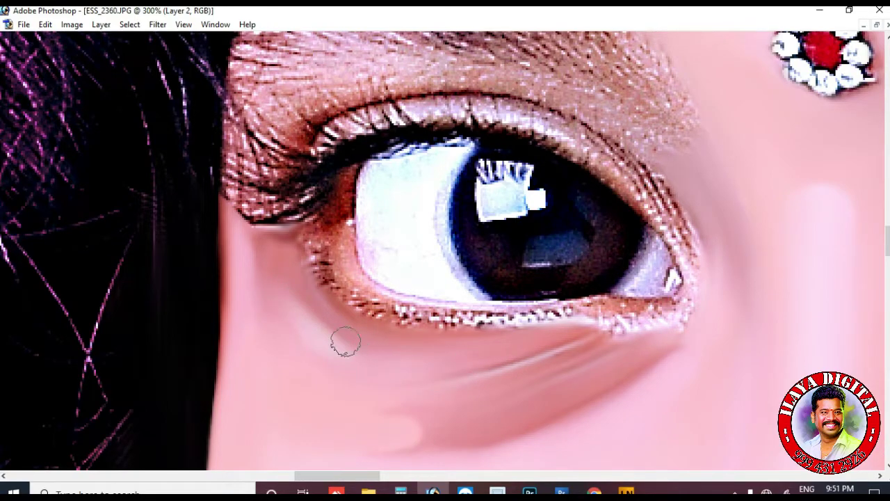
mouse_move(291, 314)
mouse_down()
mouse_move(314, 327)
mouse_move(276, 334)
mouse_move(286, 373)
mouse_up()
Smudge the left eye's lower lid rim smooth from the outer corner to the inner corner, removing the remaining lash specks.
key(ctrl+minus)
key(ctrl+minus)
key(ctrl+plus)
key(ctrl+plus)
key(ctrl+plus)
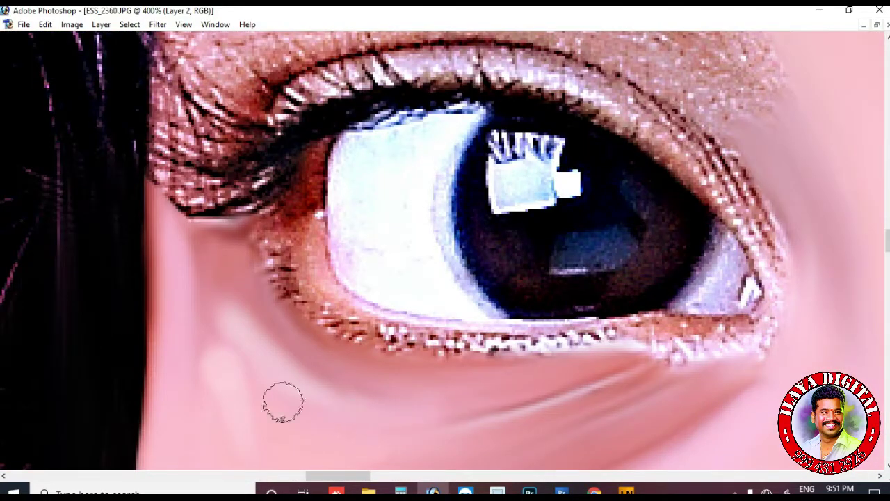
mouse_move(272, 230)
mouse_down()
mouse_move(293, 279)
mouse_move(376, 331)
mouse_move(728, 334)
mouse_move(702, 364)
mouse_move(705, 378)
mouse_move(779, 326)
mouse_up()
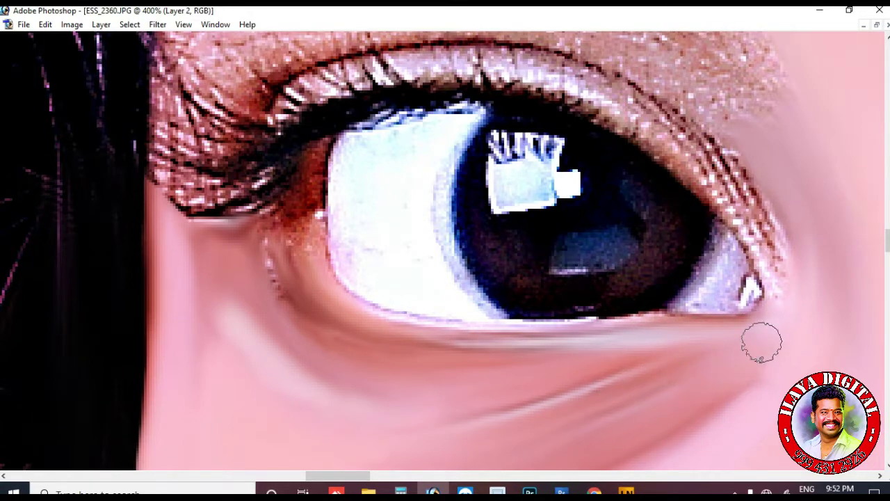
key(ctrl+plus)
key(ctrl+plus)
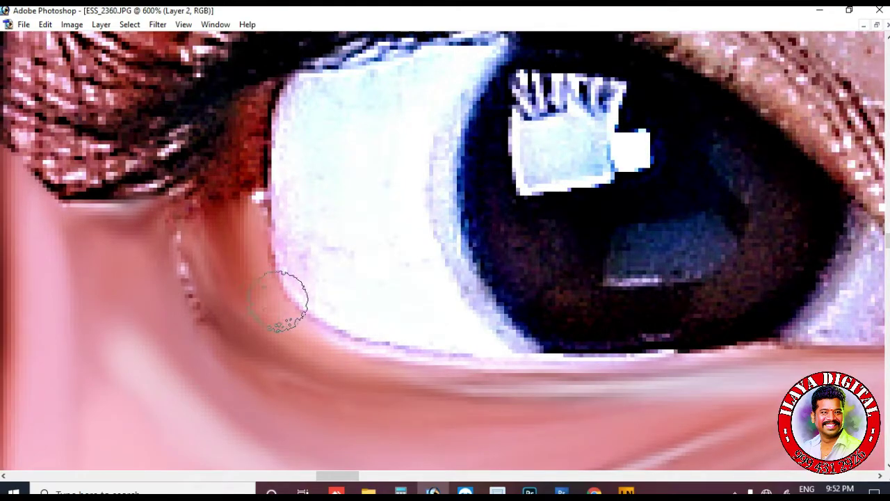
mouse_move(200, 296)
mouse_down()
mouse_move(215, 209)
mouse_move(274, 314)
mouse_move(417, 376)
mouse_move(528, 389)
mouse_move(387, 413)
mouse_move(175, 248)
mouse_move(198, 319)
mouse_up()
Smudge the skin between the left eyebrow and the upper eyelid crease smooth, across to the nose bridge.
drag(513, 125, 557, 368)
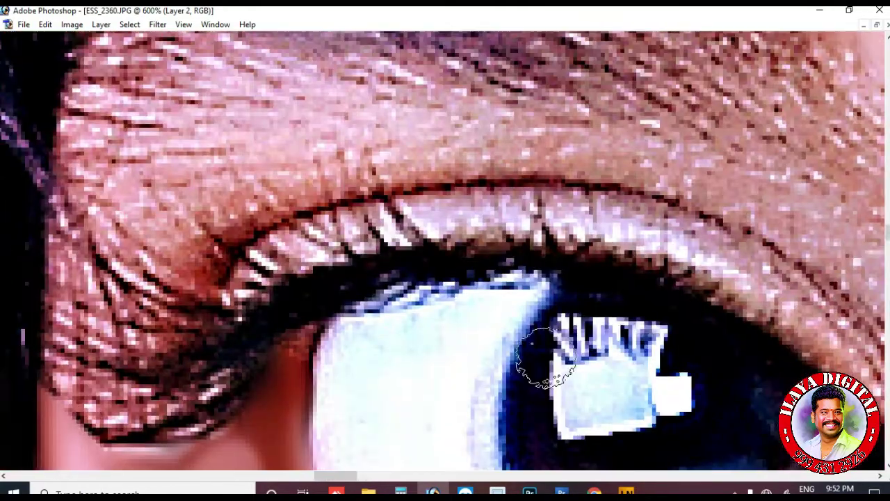
key(ctrl+minus)
key(ctrl+minus)
key(ctrl+minus)
key(ctrl+minus)
key(ctrl+minus)
key(ctrl+minus)
key(ctrl+minus)
scroll(452, 265, up, 6)
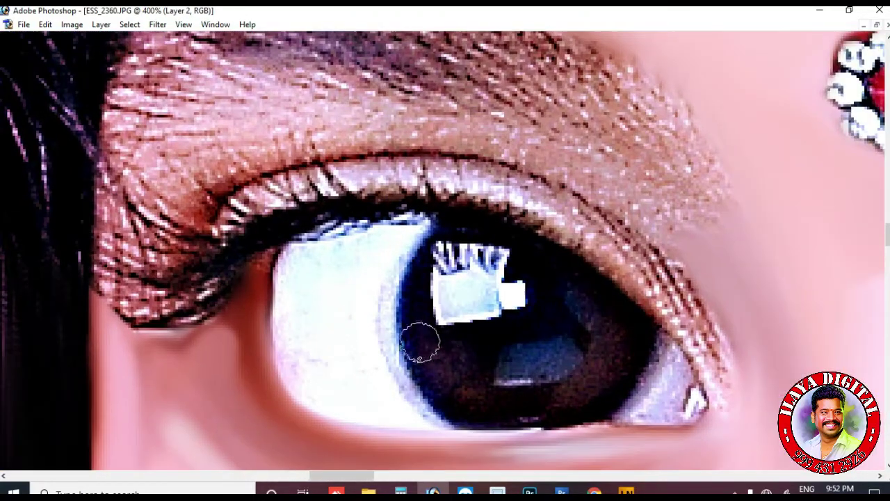
mouse_move(249, 136)
mouse_down()
mouse_move(410, 122)
mouse_move(550, 164)
mouse_move(694, 240)
mouse_move(734, 306)
mouse_up()
drag(414, 99, 741, 255)
mouse_move(209, 146)
mouse_down()
mouse_move(268, 170)
mouse_move(457, 213)
mouse_up()
Smudge the skin around the left eye's outer corner smooth, trimming the stray lashes and adding a pale highlight under the eyebrow.
mouse_move(388, 198)
mouse_down()
mouse_move(371, 159)
mouse_move(381, 178)
mouse_move(629, 159)
mouse_up()
key(ctrl+minus)
mouse_move(412, 245)
mouse_down()
mouse_move(394, 217)
mouse_move(392, 259)
mouse_move(369, 320)
mouse_move(358, 210)
mouse_up()
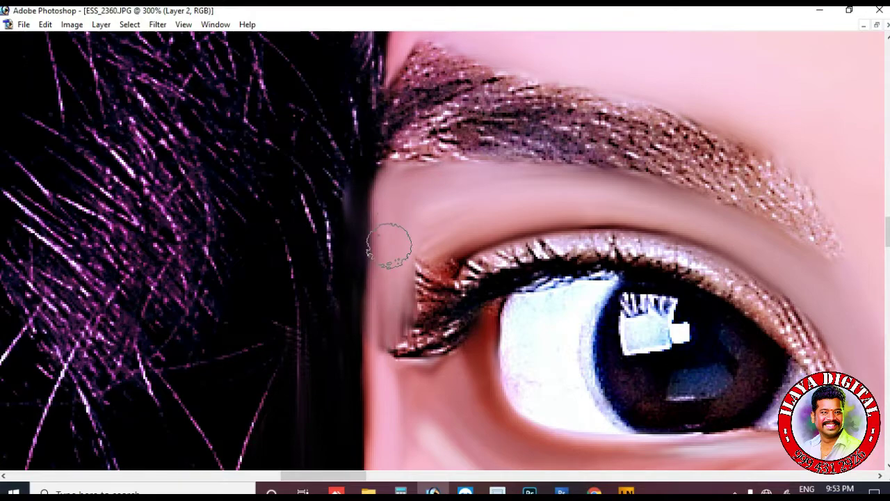
drag(382, 294, 385, 366)
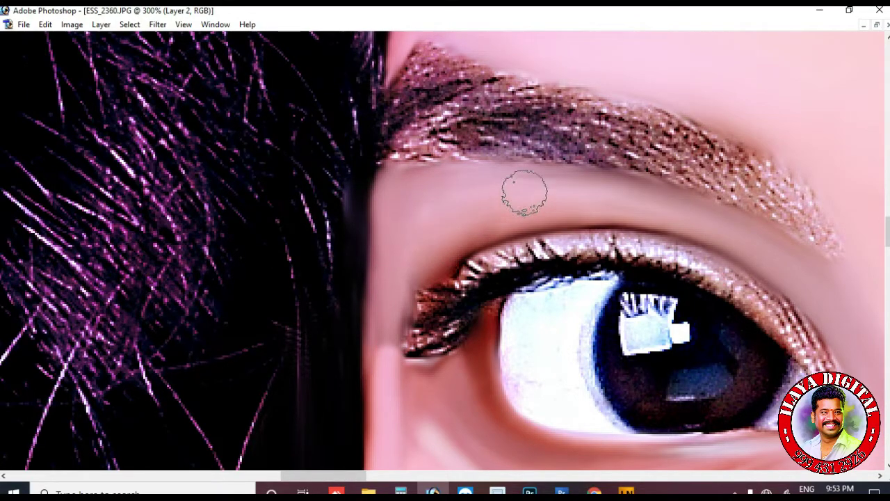
mouse_move(512, 201)
mouse_down()
mouse_move(446, 229)
mouse_move(530, 199)
mouse_move(444, 230)
mouse_move(429, 254)
mouse_up()
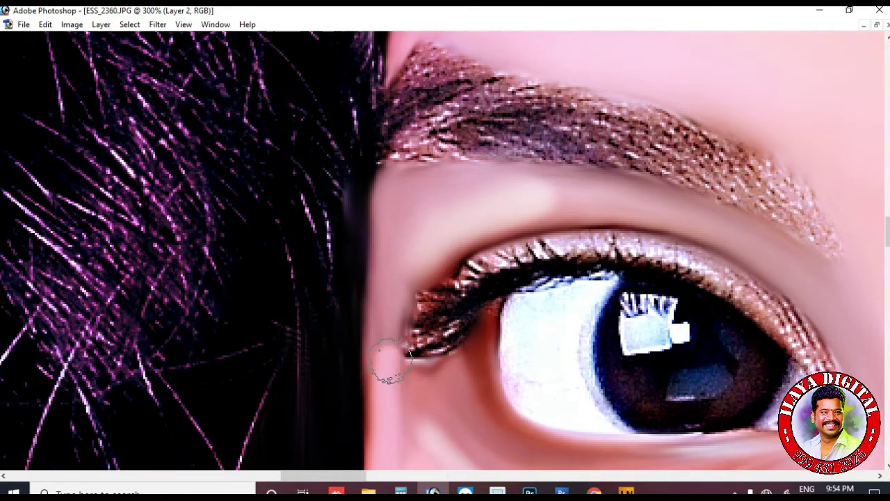
mouse_move(394, 302)
mouse_down()
mouse_move(413, 289)
mouse_move(416, 273)
mouse_move(519, 206)
mouse_move(495, 217)
mouse_move(363, 207)
mouse_up()
Smudge the outer white of the left eye smooth, cleaning its upper edge along the lashes.
drag(462, 327, 341, 271)
key(ctrl+plus)
key(ctrl+plus)
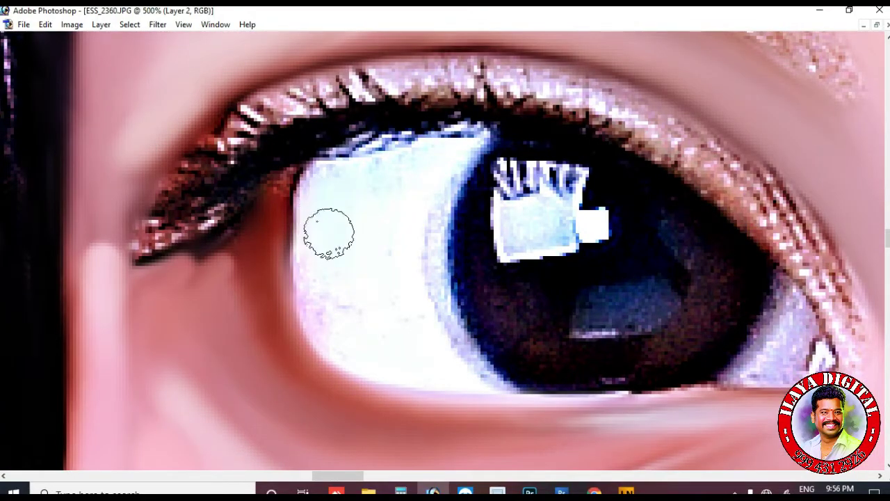
drag(322, 233, 319, 198)
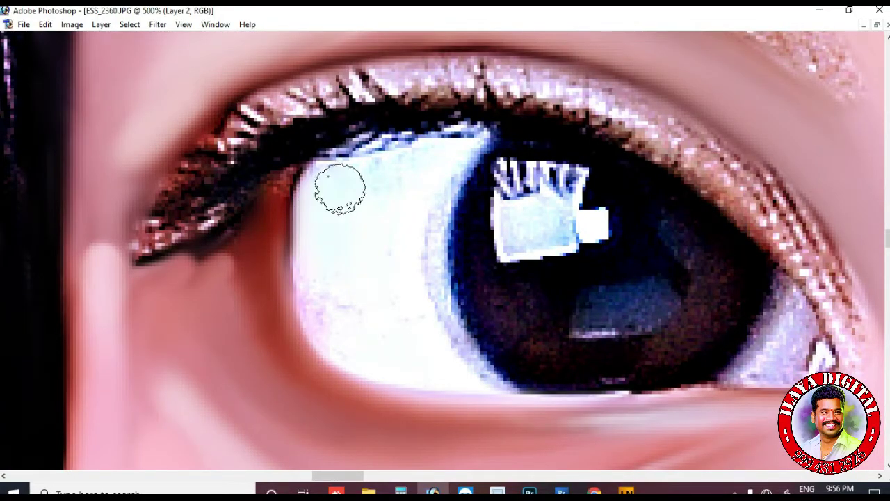
drag(357, 257, 374, 302)
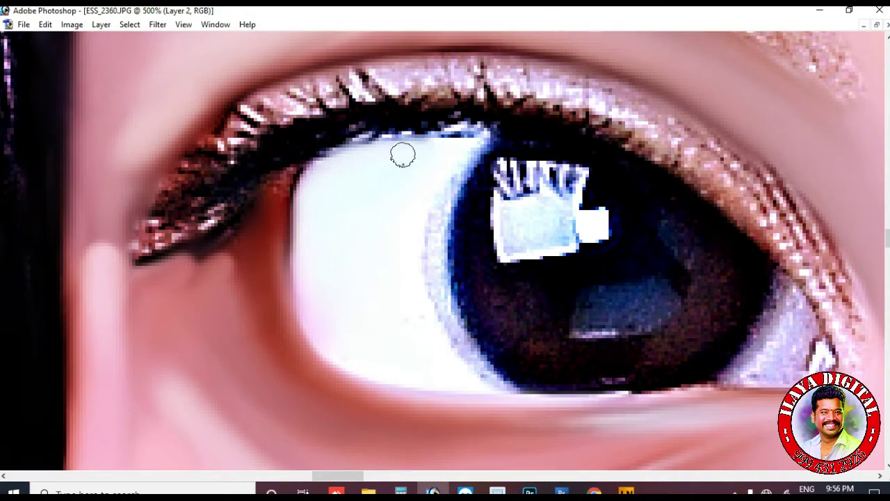
Smudge the inner half of the left eye's upper lid smooth, from above the iris down to the inner corner.
drag(639, 163, 523, 246)
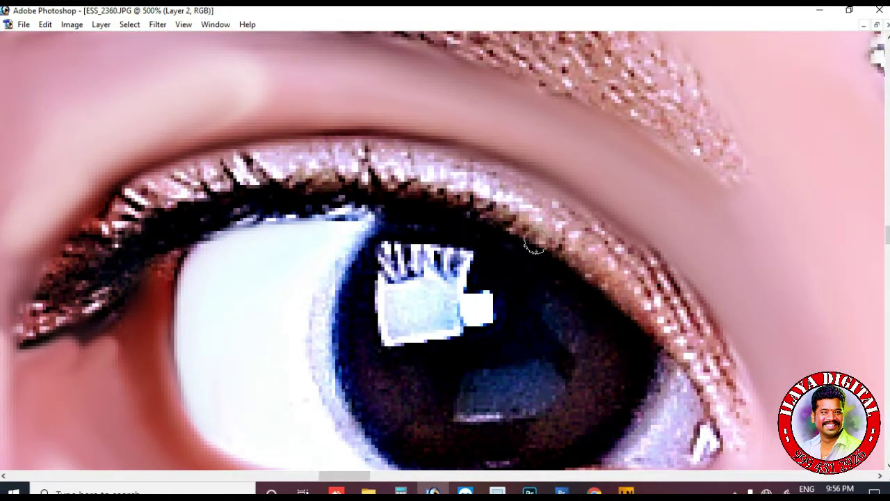
drag(504, 197, 572, 263)
key(ctrl+z)
key(ctrl+plus)
drag(605, 318, 507, 215)
mouse_move(602, 224)
mouse_down()
mouse_move(592, 162)
mouse_move(667, 295)
mouse_move(627, 174)
mouse_move(690, 353)
mouse_move(684, 222)
mouse_move(709, 337)
mouse_up()
mouse_move(449, 130)
mouse_down()
mouse_move(537, 299)
mouse_move(523, 221)
mouse_move(578, 228)
mouse_up()
mouse_move(529, 261)
mouse_down()
mouse_move(500, 200)
mouse_move(654, 299)
mouse_move(699, 369)
mouse_up()
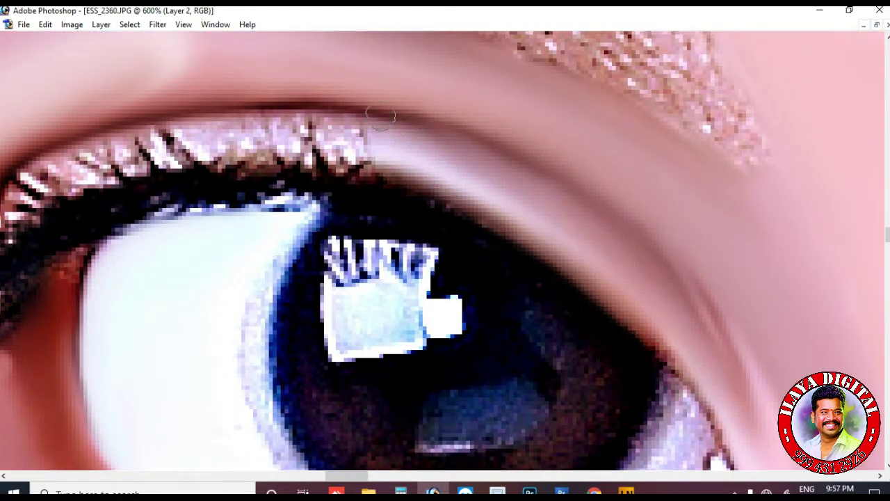
Smudge the outer half of the left upper lid smooth, removing the lashes between the crease and the lash line.
mouse_move(316, 153)
mouse_down()
mouse_move(589, 192)
mouse_move(372, 215)
mouse_move(412, 226)
mouse_up()
mouse_move(669, 196)
mouse_down()
mouse_move(496, 172)
mouse_move(605, 170)
mouse_up()
mouse_move(541, 156)
mouse_down()
mouse_move(279, 243)
mouse_move(229, 286)
mouse_move(376, 195)
mouse_move(229, 291)
mouse_move(350, 195)
mouse_move(614, 167)
mouse_move(654, 172)
mouse_up()
drag(793, 257, 619, 164)
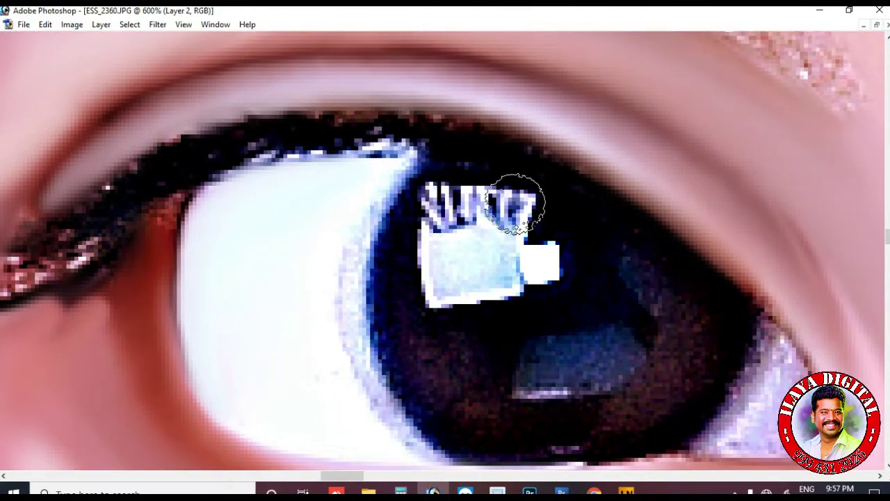
Smudge the left eye's upper lash line into a smooth dark eyeliner band ending in a wing at the outer corner.
drag(480, 91, 747, 276)
mouse_move(90, 209)
mouse_down()
mouse_move(306, 219)
mouse_move(238, 252)
mouse_move(243, 265)
mouse_move(230, 292)
mouse_move(348, 202)
mouse_move(245, 292)
mouse_move(325, 258)
mouse_move(380, 198)
mouse_move(578, 127)
mouse_up()
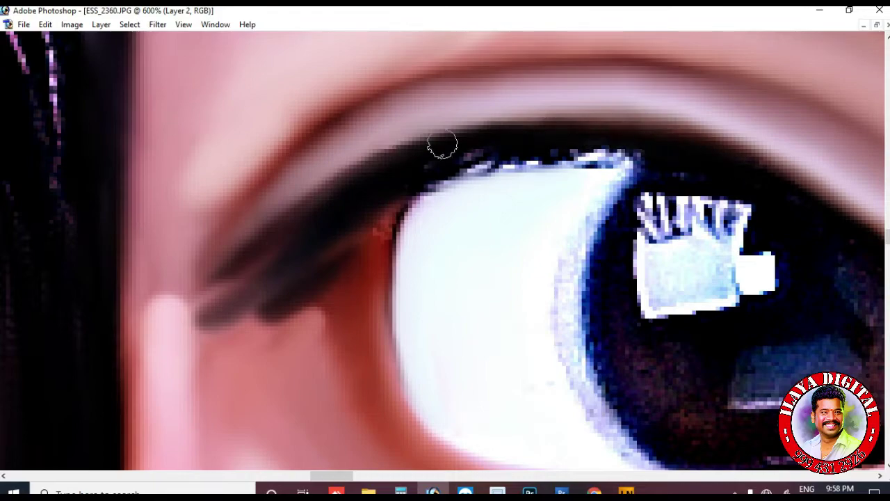
drag(630, 161, 560, 172)
mouse_move(327, 198)
mouse_down()
mouse_move(225, 270)
mouse_move(222, 286)
mouse_move(178, 310)
mouse_up()
mouse_move(313, 252)
mouse_down()
mouse_move(240, 303)
mouse_move(392, 198)
mouse_move(354, 271)
mouse_move(428, 187)
mouse_move(550, 145)
mouse_move(676, 156)
mouse_move(459, 173)
mouse_move(487, 170)
mouse_up()
mouse_move(437, 197)
mouse_down()
mouse_move(556, 171)
mouse_move(618, 172)
mouse_move(562, 144)
mouse_move(463, 171)
mouse_up()
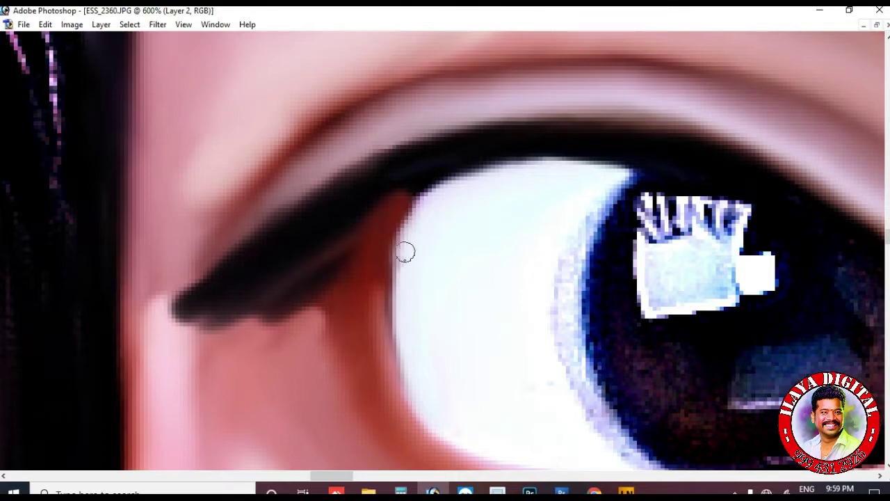
drag(384, 242, 398, 258)
Smudge the left eye's inner corner smooth, blending its small white area and extending the dark upper lid line to the corner.
mouse_move(650, 327)
mouse_down()
mouse_move(579, 321)
mouse_move(332, 231)
mouse_up()
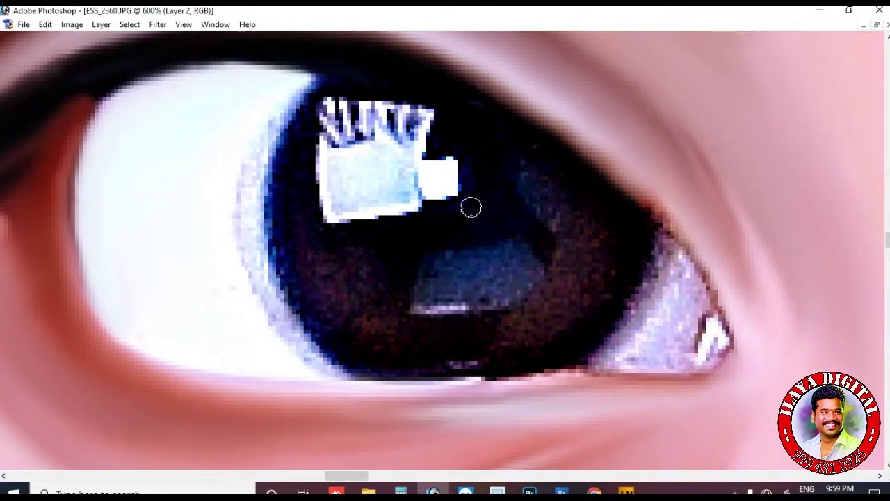
drag(472, 209, 461, 267)
key(bracketright)
key(bracketright)
mouse_move(484, 172)
mouse_down()
mouse_move(661, 310)
mouse_move(720, 393)
mouse_up()
drag(399, 422, 477, 300)
key(ctrl+z)
mouse_move(145, 155)
mouse_down()
mouse_move(185, 222)
mouse_move(156, 211)
mouse_move(255, 313)
mouse_move(396, 326)
mouse_move(742, 316)
mouse_move(705, 280)
mouse_move(733, 232)
mouse_move(706, 280)
mouse_move(751, 254)
mouse_move(721, 288)
mouse_up()
key(ctrl+z)
drag(720, 288, 610, 329)
mouse_move(612, 267)
mouse_down()
mouse_move(603, 285)
mouse_move(634, 299)
mouse_up()
mouse_move(594, 332)
mouse_down()
mouse_move(566, 336)
mouse_move(653, 322)
mouse_move(653, 331)
mouse_move(684, 319)
mouse_move(654, 345)
mouse_move(395, 347)
mouse_move(540, 313)
mouse_up()
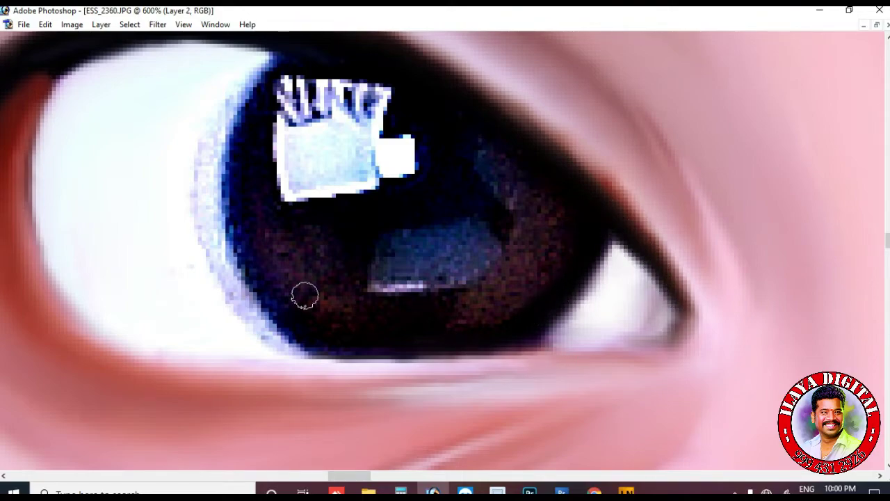
Smudge the left iris, its edge and its light reflections smooth, and blend the lower rim of the eye white.
drag(231, 178, 322, 338)
mouse_move(237, 73)
mouse_down()
mouse_move(203, 188)
mouse_move(213, 245)
mouse_move(344, 350)
mouse_move(503, 334)
mouse_up()
mouse_move(240, 205)
mouse_down()
mouse_move(257, 103)
mouse_move(238, 132)
mouse_move(237, 218)
mouse_up()
key(bracketright)
mouse_move(480, 153)
mouse_down()
mouse_move(504, 255)
mouse_move(454, 244)
mouse_move(356, 320)
mouse_move(471, 305)
mouse_move(292, 144)
mouse_move(349, 176)
mouse_move(417, 160)
mouse_up()
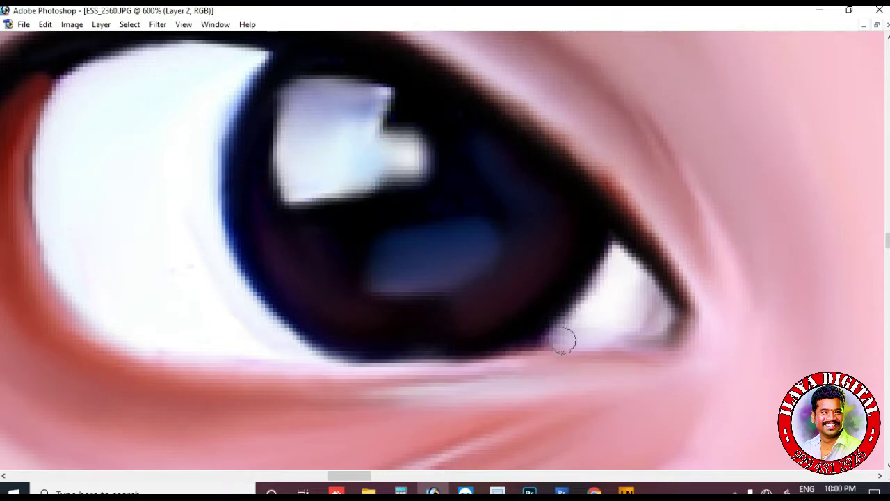
mouse_move(575, 337)
mouse_down()
mouse_move(600, 346)
mouse_move(665, 342)
mouse_up()
drag(61, 280, 185, 349)
Rework the left eye's eyeliner tip into a shorter, thinner point and blend the surrounding skin.
key(ctrl+minus)
key(ctrl+minus)
key(ctrl+minus)
key(ctrl+minus)
key(ctrl+minus)
key(ctrl+minus)
key(ctrl+minus)
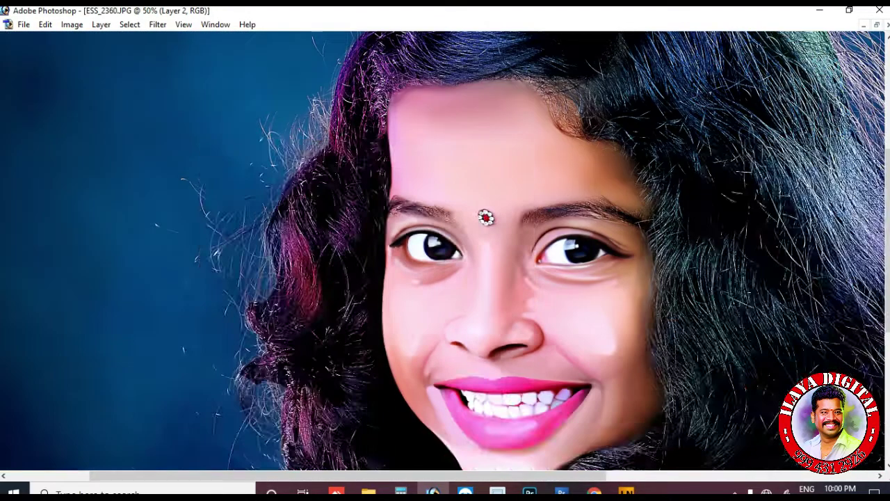
key(ctrl+plus)
key(ctrl+plus)
key(ctrl+plus)
key(ctrl+plus)
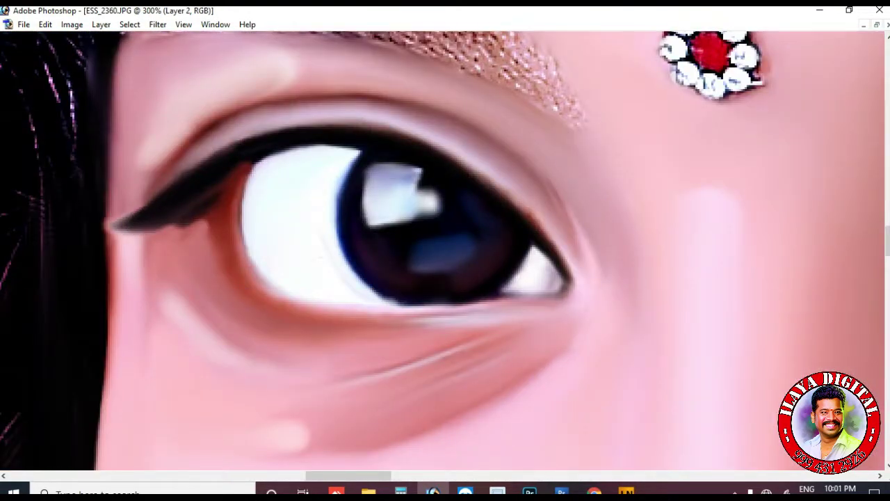
key(ctrl+plus)
key(ctrl+plus)
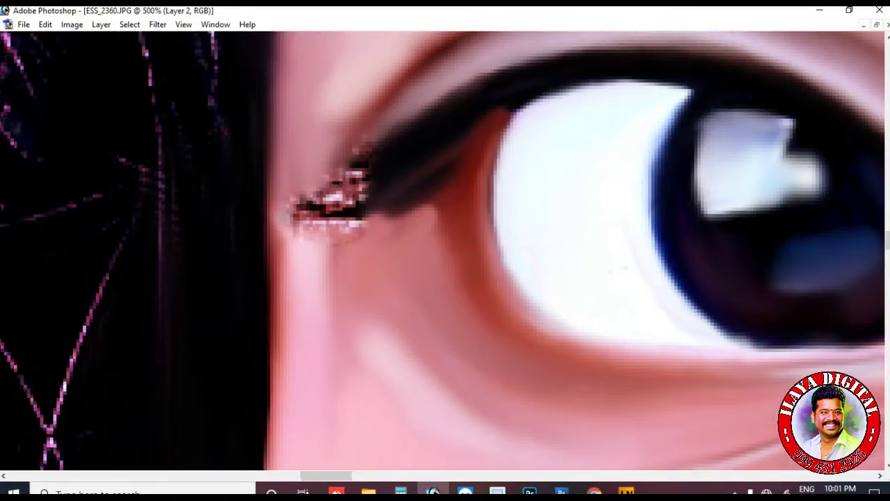
drag(296, 235, 311, 163)
key(bracketleft)
mouse_move(379, 175)
mouse_down()
mouse_move(370, 176)
mouse_move(388, 205)
mouse_move(400, 173)
mouse_move(348, 192)
mouse_move(395, 198)
mouse_up()
key(bracketright)
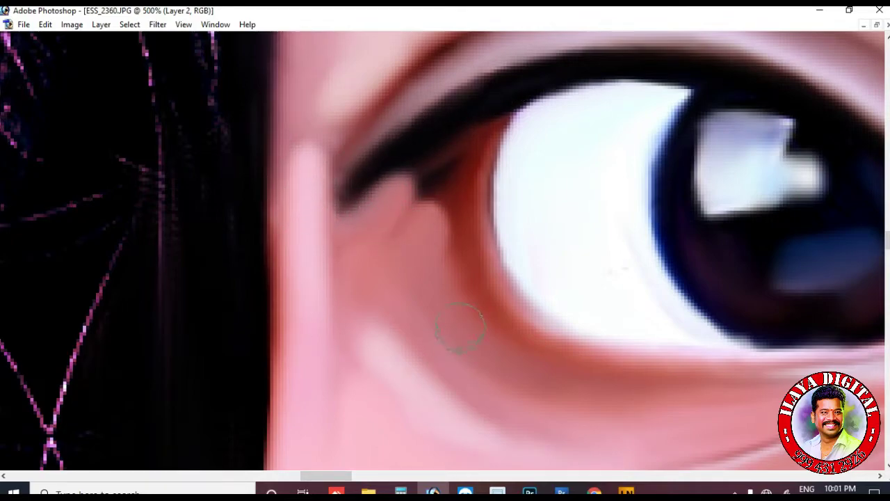
Smudge the right eyebrow along its hair direction into soft strokes, from the inner end to the tail.
key(ctrl+minus)
key(ctrl+minus)
key(ctrl+minus)
key(ctrl+minus)
key(ctrl+minus)
key(ctrl+minus)
key(ctrl+minus)
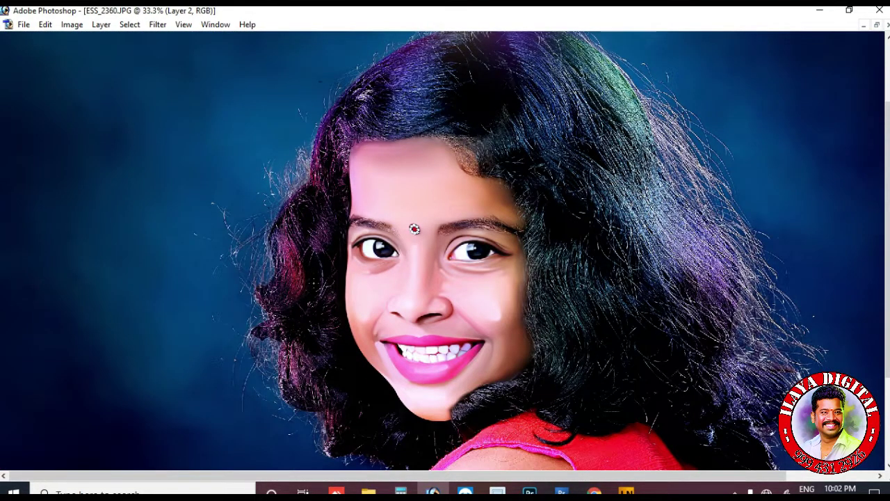
key(ctrl+plus)
key(ctrl+plus)
key(ctrl+plus)
key(ctrl+plus)
key(ctrl+plus)
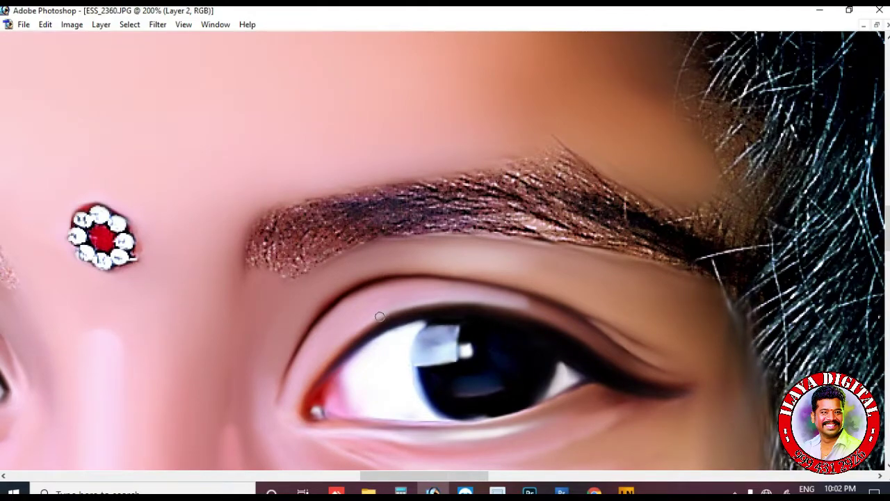
mouse_move(379, 211)
mouse_down()
mouse_move(487, 210)
mouse_move(247, 256)
mouse_up()
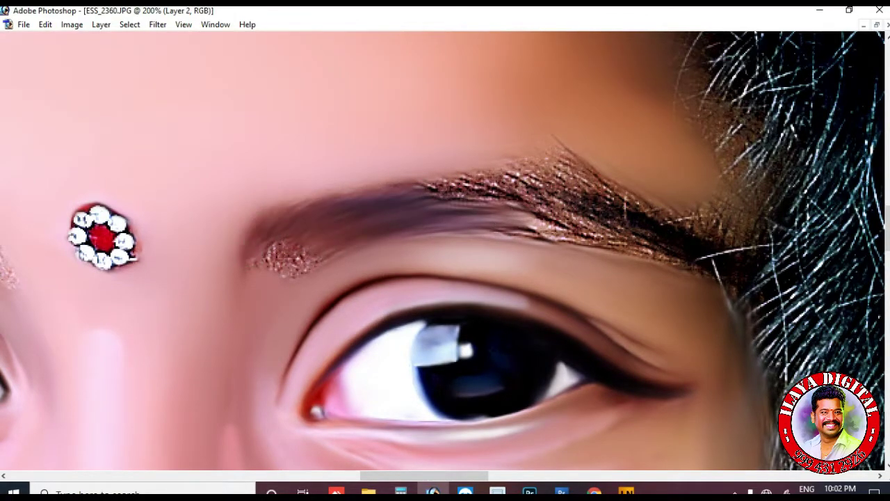
mouse_move(425, 189)
mouse_down()
mouse_move(549, 202)
mouse_move(526, 155)
mouse_up()
mouse_move(551, 197)
mouse_down()
mouse_move(574, 229)
mouse_move(734, 220)
mouse_up()
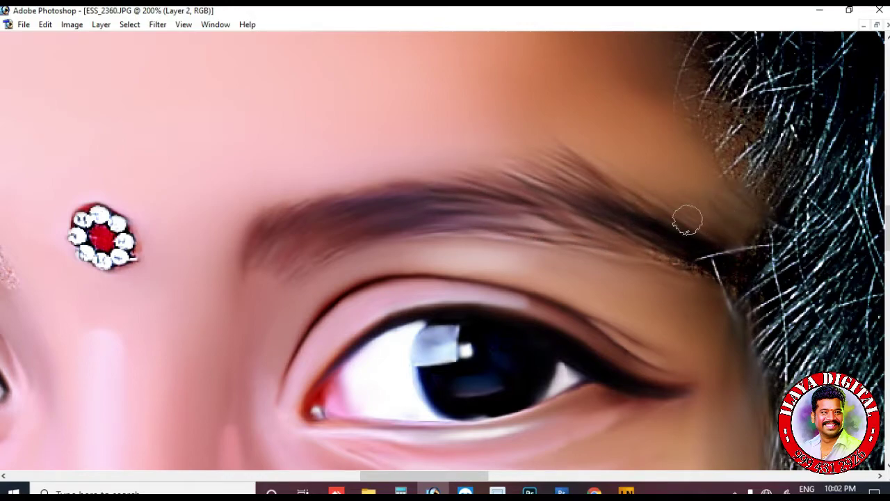
Soften the inner end of the right eyebrow and smudge the left eyebrow into a smooth shape.
drag(251, 226, 264, 238)
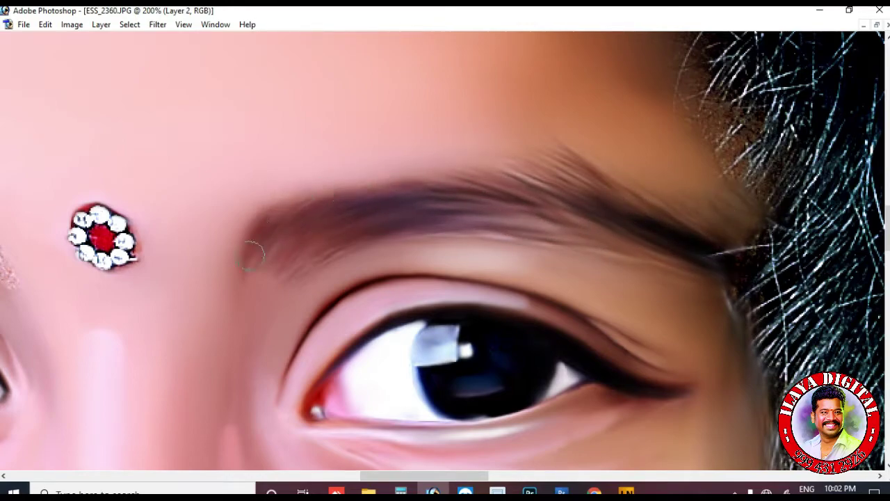
mouse_move(254, 295)
mouse_down()
mouse_move(617, 289)
mouse_move(873, 304)
mouse_up()
mouse_move(342, 198)
mouse_down()
mouse_move(390, 170)
mouse_move(440, 194)
mouse_move(433, 209)
mouse_move(397, 188)
mouse_move(357, 229)
mouse_move(425, 185)
mouse_up()
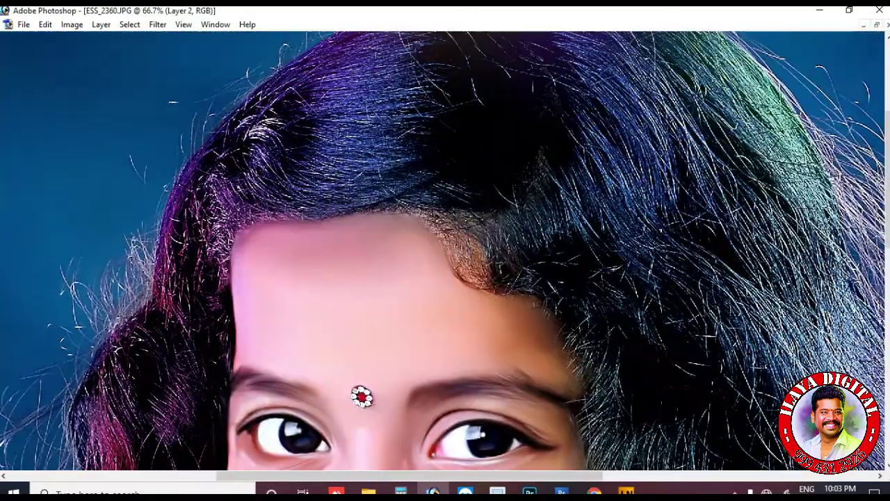
Smudge the curl of fine hair at the forehead's right edge into smooth strands, following the hairline toward the temple.
key(ctrl+plus)
key(ctrl+plus)
key(ctrl+plus)
drag(495, 159, 537, 293)
mouse_move(508, 174)
mouse_down()
mouse_move(619, 371)
mouse_move(648, 388)
mouse_up()
mouse_move(550, 149)
mouse_down()
mouse_move(648, 350)
mouse_move(633, 396)
mouse_move(577, 361)
mouse_move(612, 417)
mouse_move(488, 348)
mouse_up()
drag(643, 426, 713, 424)
mouse_move(713, 424)
mouse_down()
mouse_move(392, 208)
mouse_move(630, 315)
mouse_up()
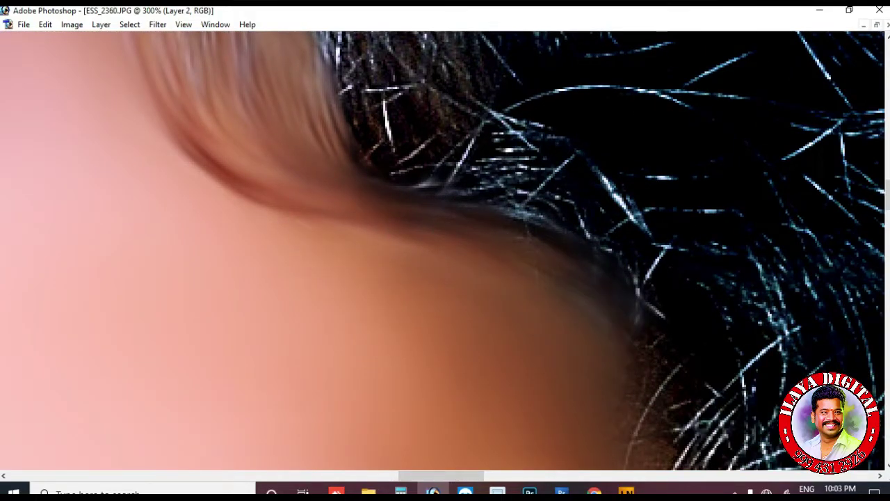
Smudge the hair edge at the right temple above the eyebrow tail into soft curved strands over the skin.
scroll(626, 369, down, 3)
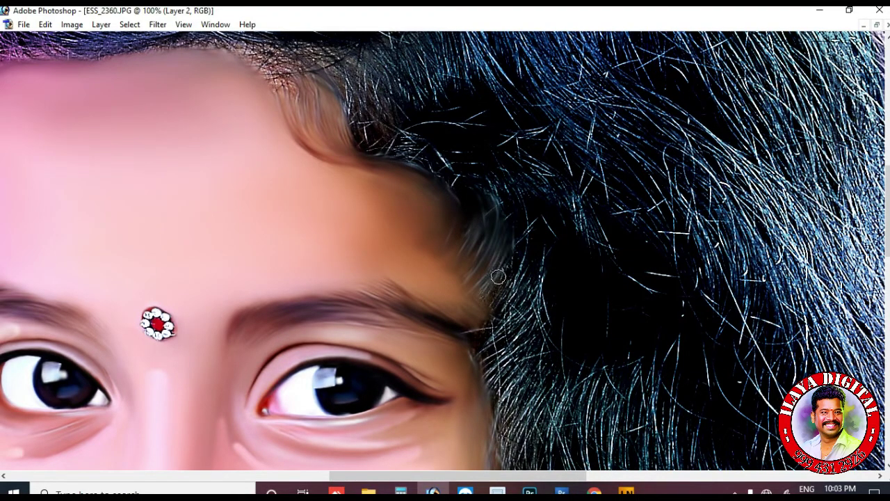
scroll(527, 325, up, 2)
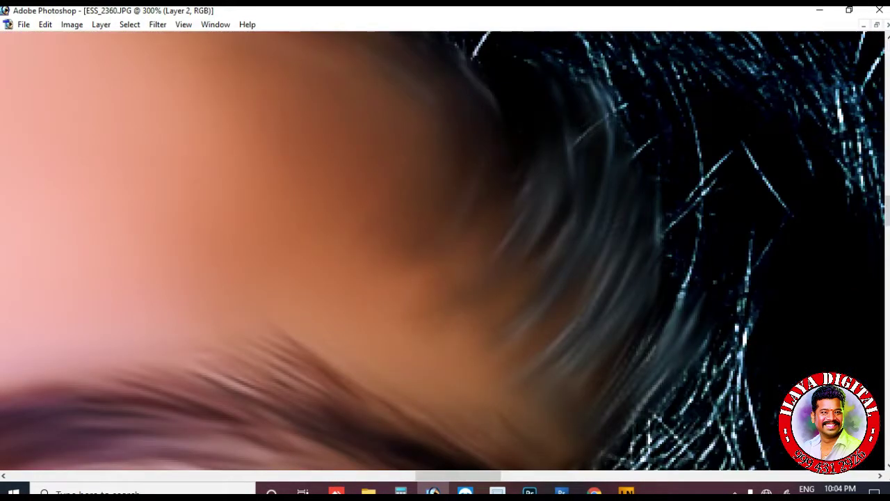
mouse_move(541, 266)
mouse_down()
mouse_move(533, 357)
mouse_move(570, 396)
mouse_move(491, 346)
mouse_up()
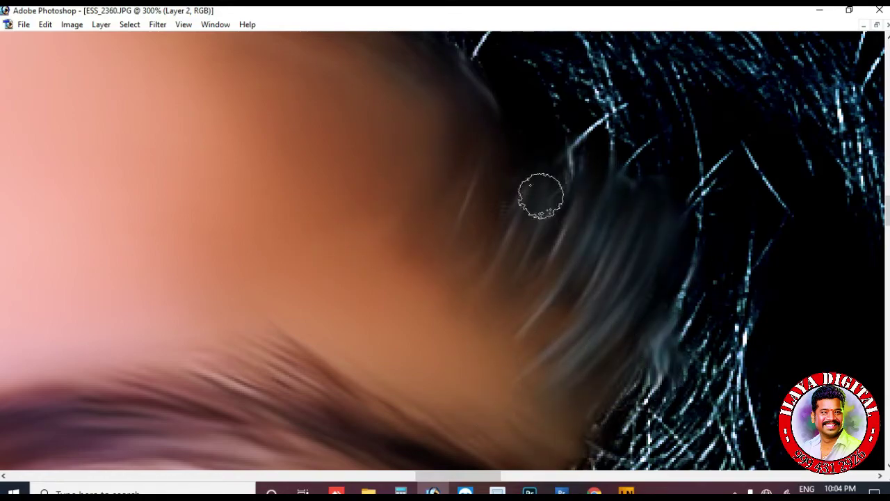
drag(605, 437, 490, 207)
drag(575, 125, 465, 255)
mouse_move(562, 283)
mouse_down()
mouse_move(352, 244)
mouse_move(481, 294)
mouse_move(487, 306)
mouse_move(515, 266)
mouse_up()
Smudge the hairline at the top of the forehead curl into smooth flowing strands, covering the speckled scalp area.
key(ctrl+minus)
key(ctrl+minus)
key(ctrl+minus)
mouse_move(431, 139)
mouse_down()
mouse_move(556, 239)
mouse_move(611, 354)
mouse_move(505, 230)
mouse_up()
key(ctrl+plus)
key(ctrl+plus)
drag(389, 216, 443, 258)
drag(403, 202, 478, 303)
drag(425, 198, 545, 290)
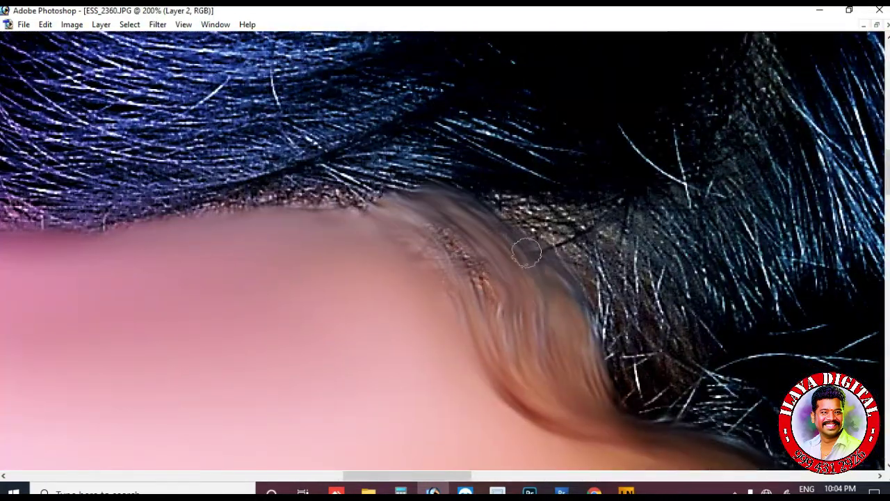
drag(496, 205, 552, 303)
drag(387, 167, 574, 211)
drag(423, 153, 539, 167)
drag(458, 132, 592, 151)
Smudge the dark hair behind the forehead curl into smooth waves running down to the right temple.
mouse_move(308, 186)
mouse_down()
mouse_move(352, 193)
mouse_move(278, 199)
mouse_move(417, 223)
mouse_move(515, 278)
mouse_move(525, 209)
mouse_move(600, 241)
mouse_move(586, 249)
mouse_move(726, 388)
mouse_up()
drag(619, 379, 671, 398)
mouse_move(707, 374)
mouse_down()
mouse_move(452, 213)
mouse_move(580, 327)
mouse_up()
drag(416, 251, 562, 263)
drag(376, 229, 520, 278)
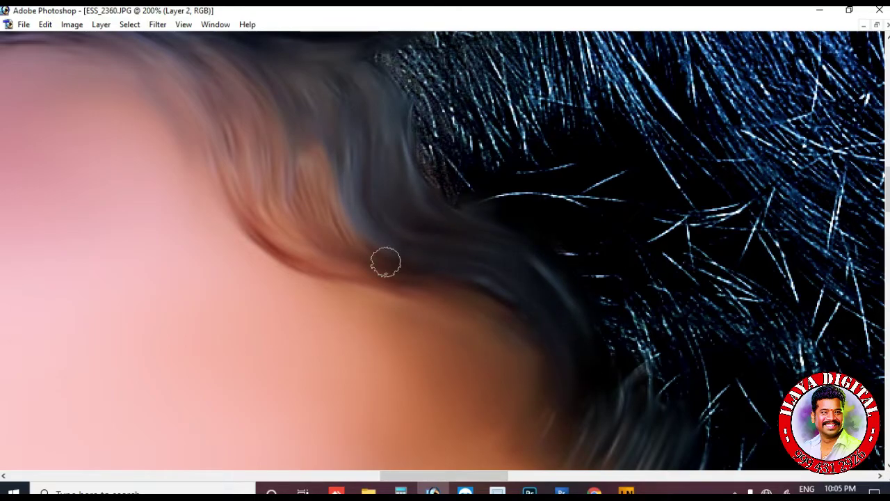
drag(454, 262, 564, 415)
key(ctrl+minus)
key(ctrl+minus)
drag(416, 446, 471, 258)
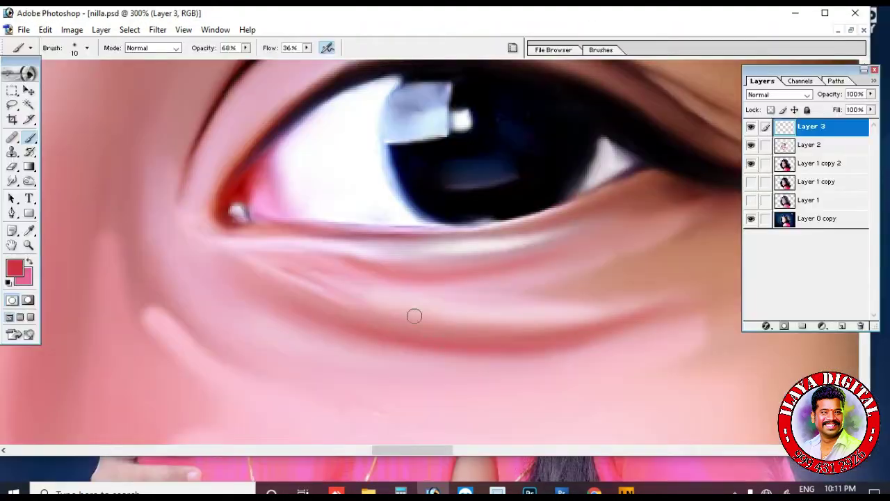
Pick a near-white foreground colour, enlarge the brush to 20, and paint soft highlights below the right eye on Layer 3.
click(16, 268)
click(560, 258)
click(844, 247)
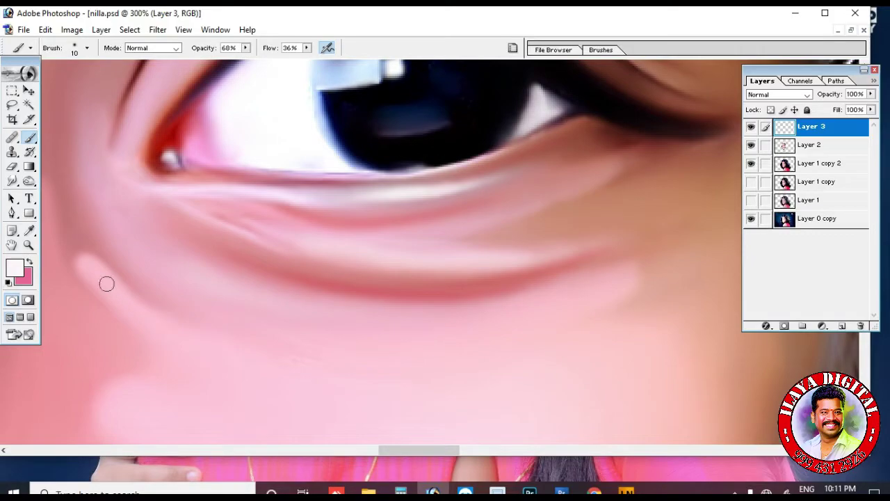
key(])
drag(221, 280, 407, 314)
drag(329, 260, 527, 250)
mouse_move(255, 198)
mouse_down()
mouse_move(336, 203)
mouse_move(556, 164)
mouse_up()
Set the brush opacity to 76% and paint soft highlights along the left eye's upper lid and outer lower lid.
scroll(417, 271, up, 5)
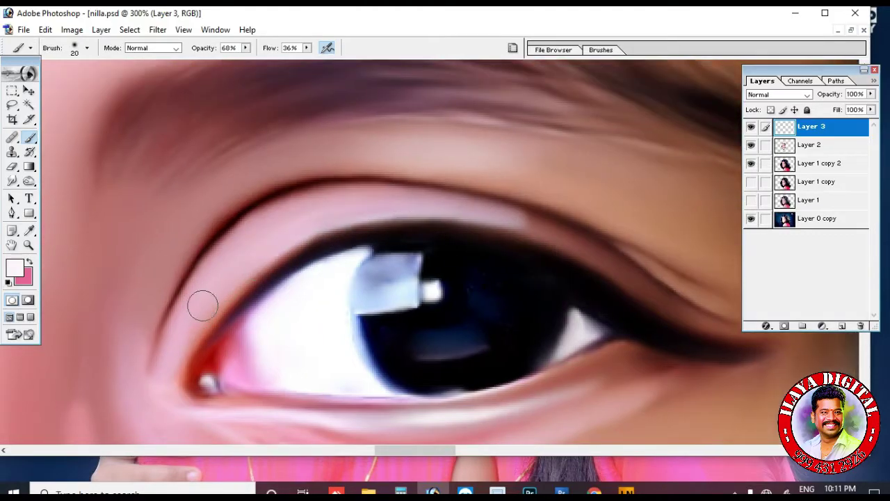
key(ctrl+minus)
key(ctrl+minus)
key(ctrl+minus)
key(ctrl+space)
mouse_move(152, 217)
mouse_down()
mouse_move(327, 328)
mouse_move(322, 338)
mouse_up()
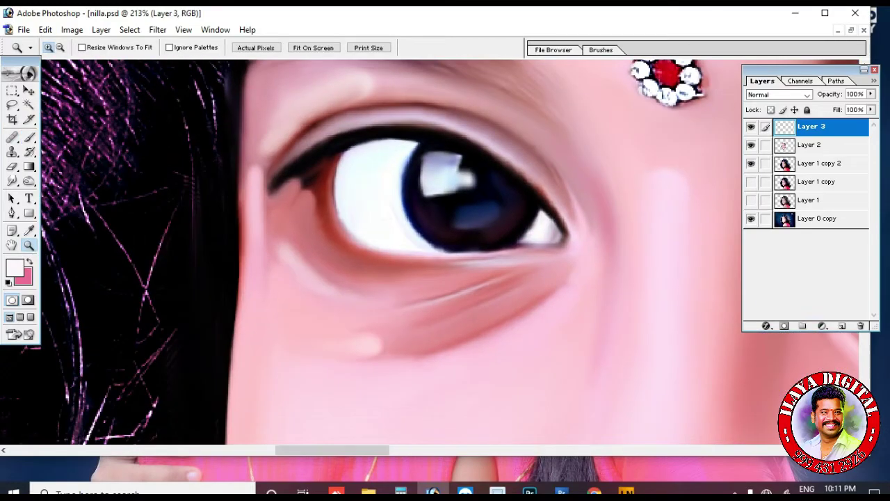
key(b)
click(246, 48)
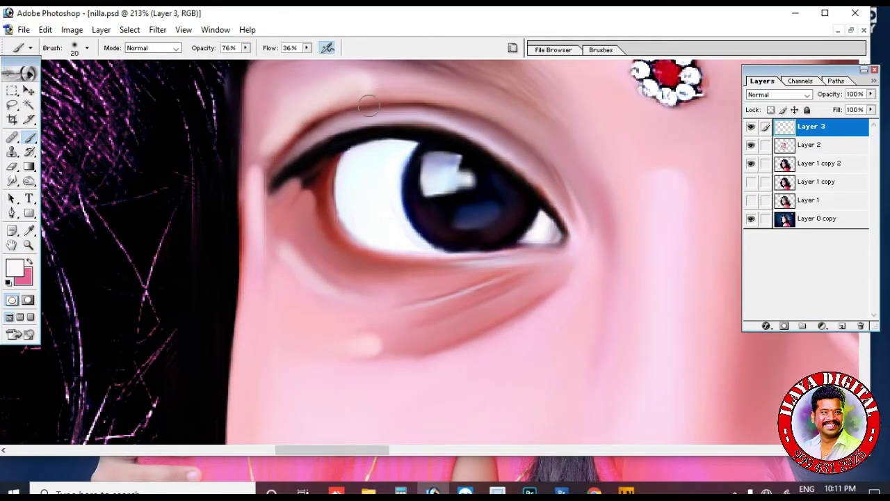
drag(379, 98, 565, 222)
drag(348, 245, 367, 309)
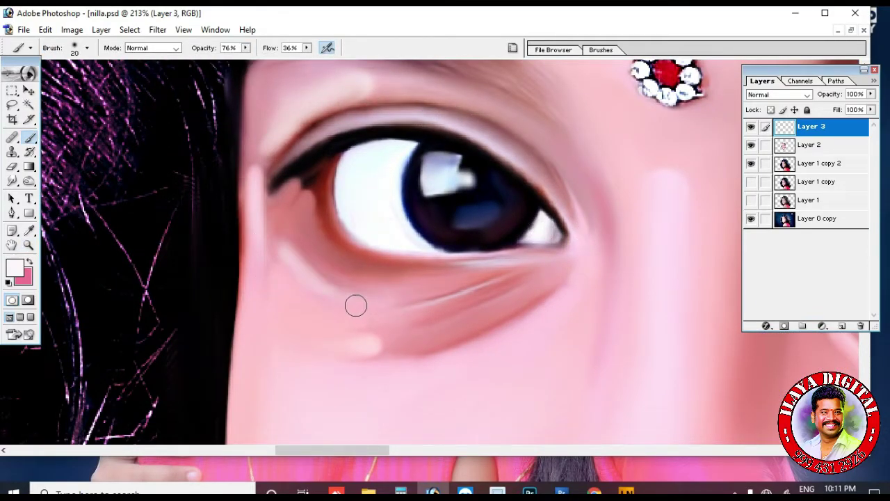
drag(288, 253, 484, 287)
With a size 10 brush, paint fine light highlights along the creases and skin folds under the left eye.
scroll(473, 313, up, 2)
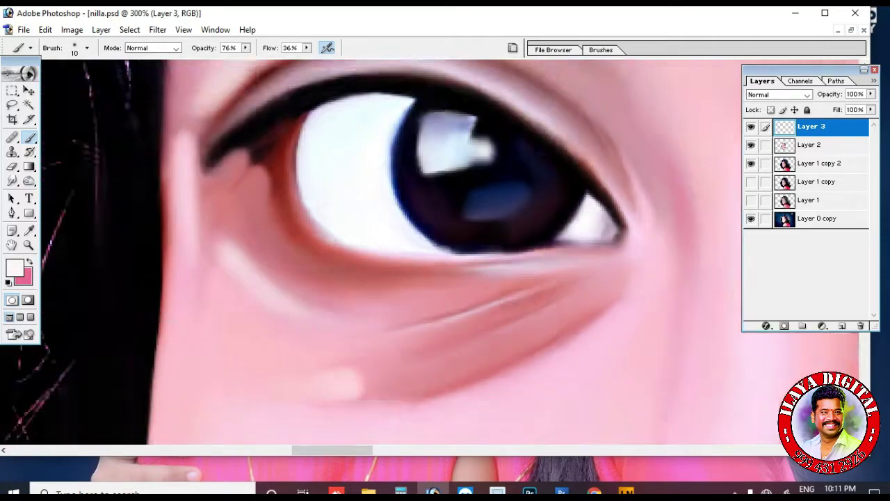
drag(599, 199, 435, 213)
drag(511, 238, 289, 307)
drag(551, 265, 380, 339)
drag(386, 398, 608, 290)
drag(487, 348, 512, 224)
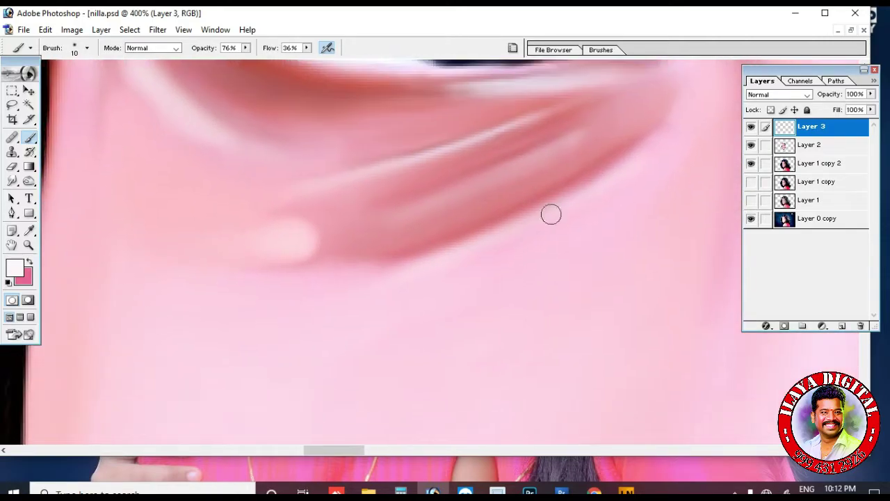
Enlarge the brush to 30 and paint soft light highlights around the nose.
scroll(494, 264, down, 4)
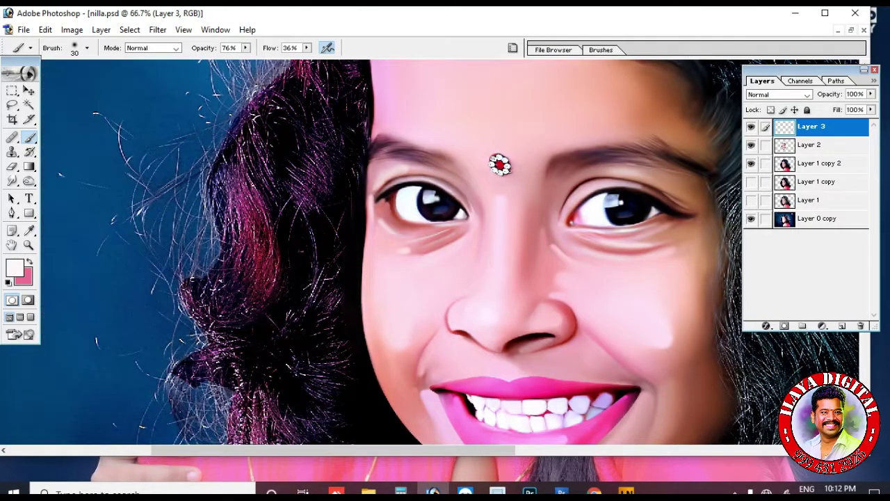
drag(498, 259, 424, 264)
scroll(422, 271, up, 3)
scroll(416, 313, down, 1)
drag(416, 128, 421, 199)
drag(418, 417, 413, 211)
drag(565, 258, 558, 261)
drag(490, 346, 547, 343)
Reduce the brush to 20, raise its opacity to 100%, and paint glossy highlights on the lower and upper lips.
key(bracketleft)
key(bracketleft)
drag(485, 393, 465, 257)
drag(548, 356, 349, 191)
drag(266, 350, 255, 350)
drag(246, 48, 267, 50)
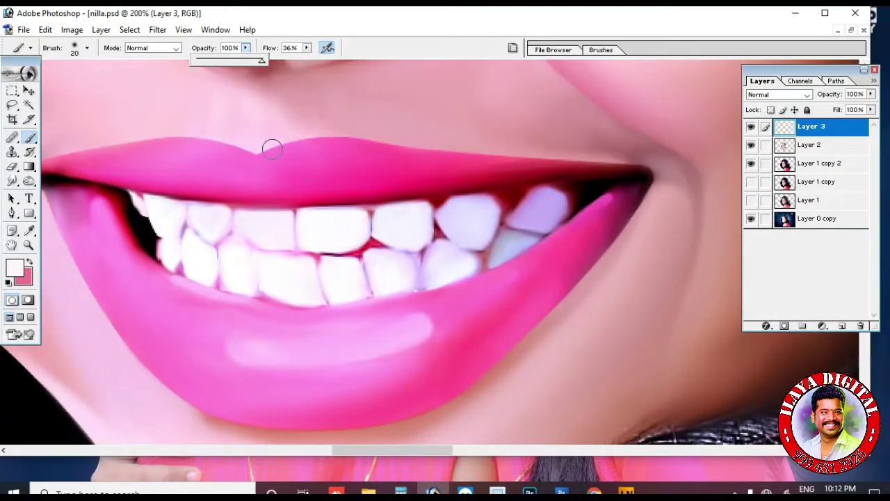
click(251, 352)
drag(416, 330, 381, 341)
drag(100, 210, 120, 252)
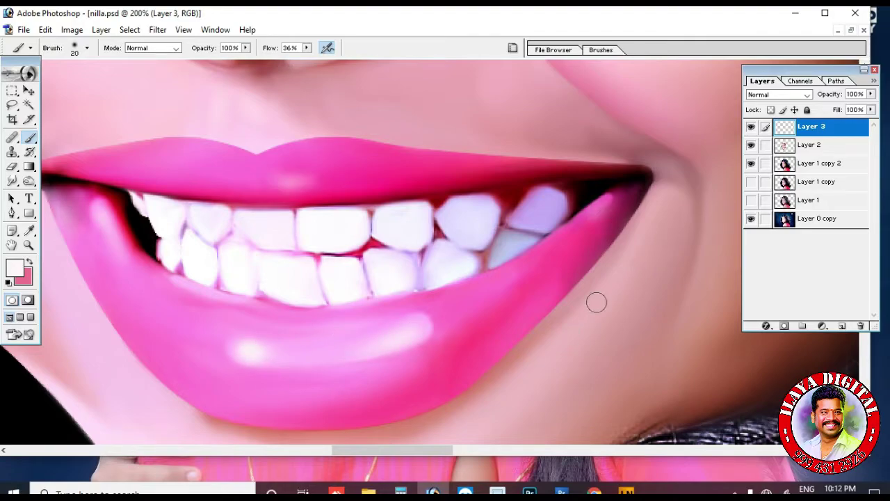
Enlarge the brush to 50, set its opacity to 65%, and paint a soft highlight on the forehead.
key(bracketright)
key(bracketright)
key(ctrl+minus)
key(ctrl+minus)
key(bracketright)
key(6)
key(5)
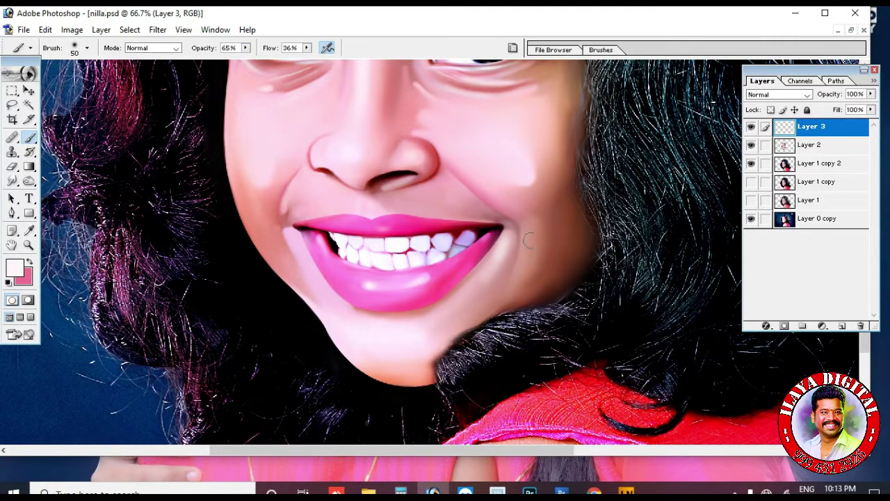
scroll(264, 188, up, 5)
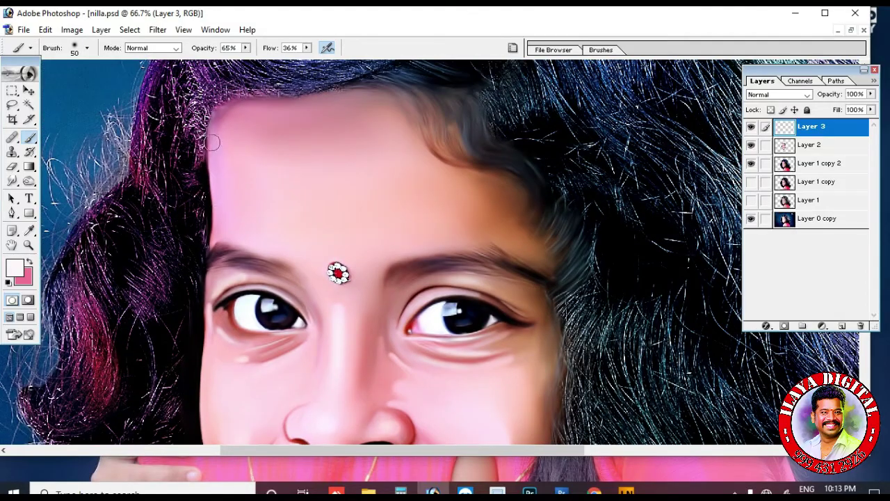
drag(324, 178, 334, 175)
scroll(449, 323, down, 4)
key(ctrl+minus)
key(ctrl+minus)
key(ctrl+minus)
key(ctrl+minus)
key(ctrl+plus)
key(ctrl+plus)
key(ctrl+plus)
scroll(385, 383, down, 1)
key(e)
scroll(387, 382, up, 2)
key(bracketright)
key(bracketright)
key(bracketright)
key(bracketright)
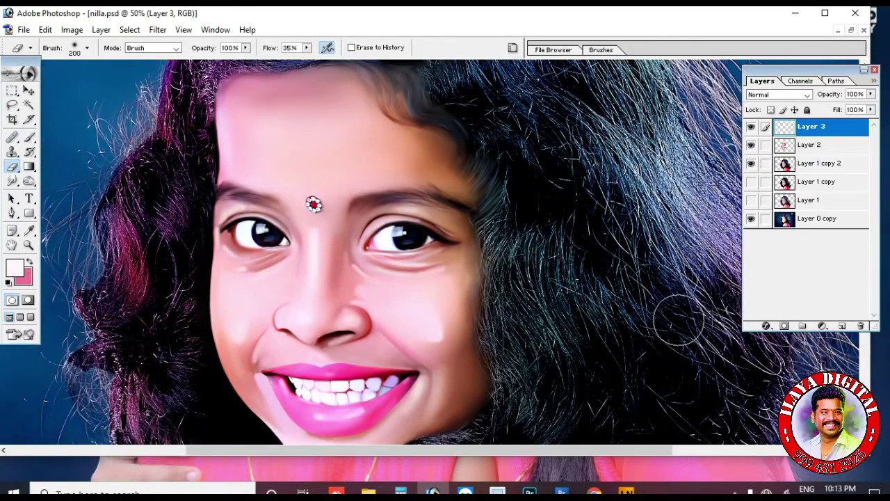
Choose a small size 7 brush and set the foreground colour to a very dark brown (H 353, S 42, B 14).
click(29, 137)
right_click(215, 266)
click(425, 334)
key(Return)
click(15, 268)
click(624, 402)
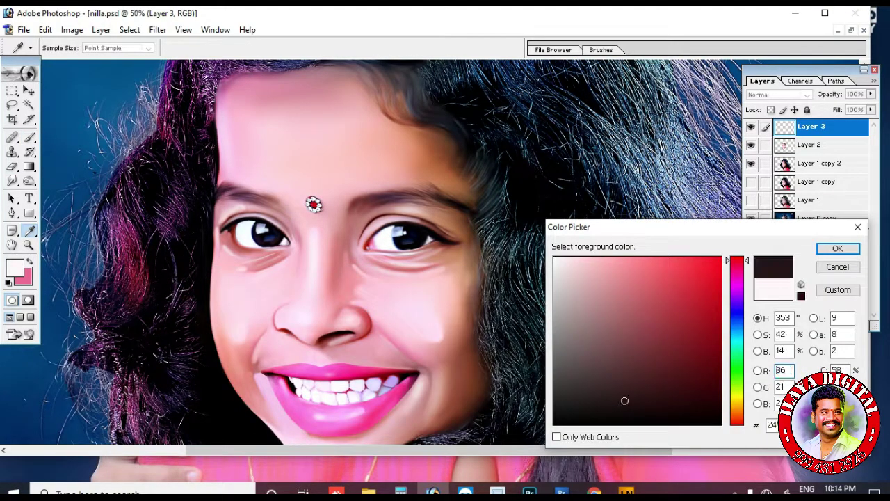
click(838, 248)
Add a new layer and paint thin, curved dark eyelashes along the right eye's upper lid.
key(ctrl+plus)
key(ctrl+plus)
key(ctrl+plus)
key(ctrl+plus)
key(b)
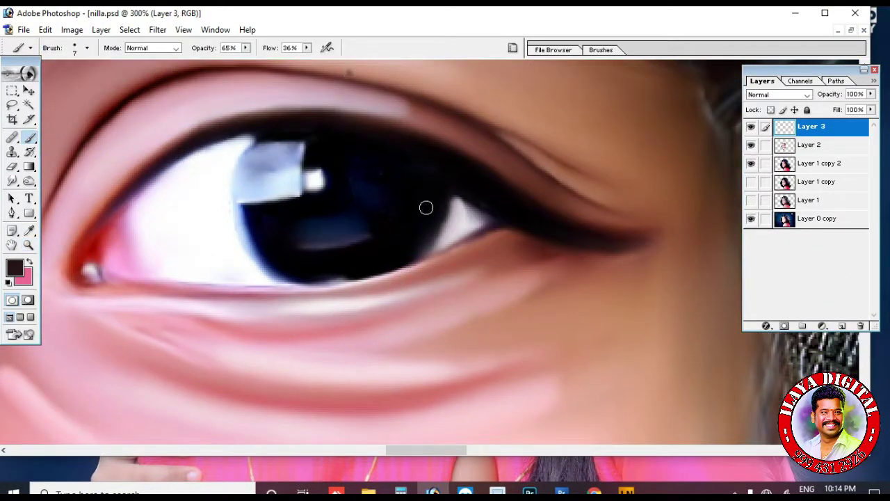
scroll(400, 205, up, 2)
key(ctrl+shift+alt+n)
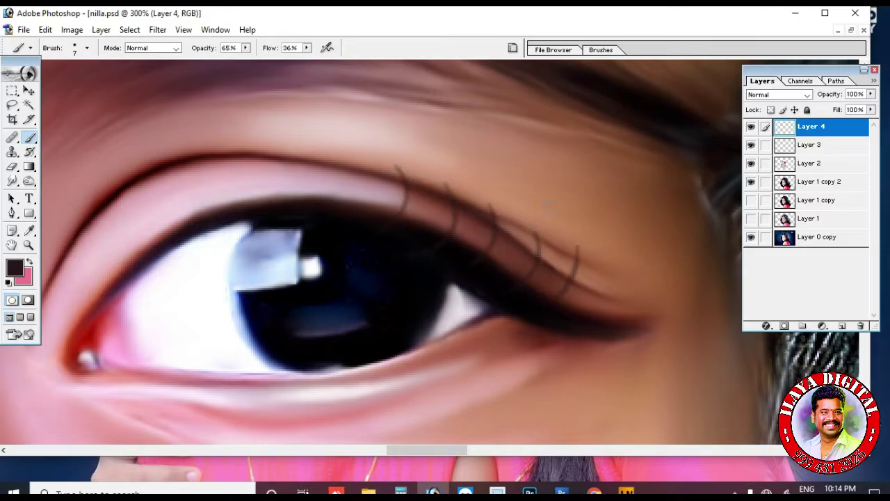
scroll(415, 236, down, 4)
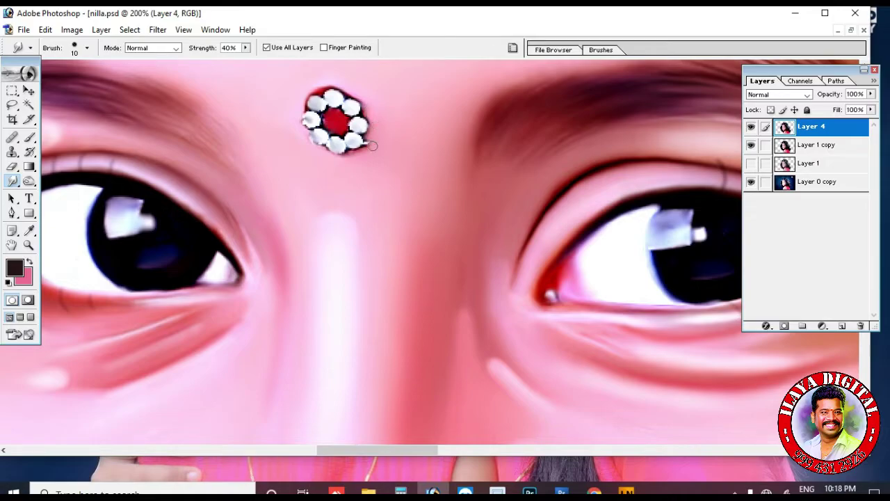
Examine the retouched face up close and within the whole portrait.
key(ctrl+minus)
key(ctrl+minus)
key(ctrl+minus)
key(ctrl+minus)
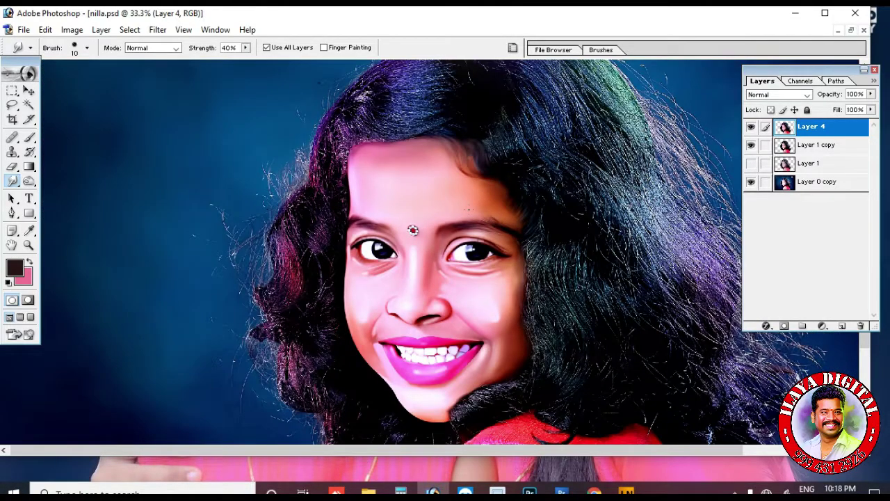
key(ctrl+plus)
key(ctrl+plus)
key(ctrl+plus)
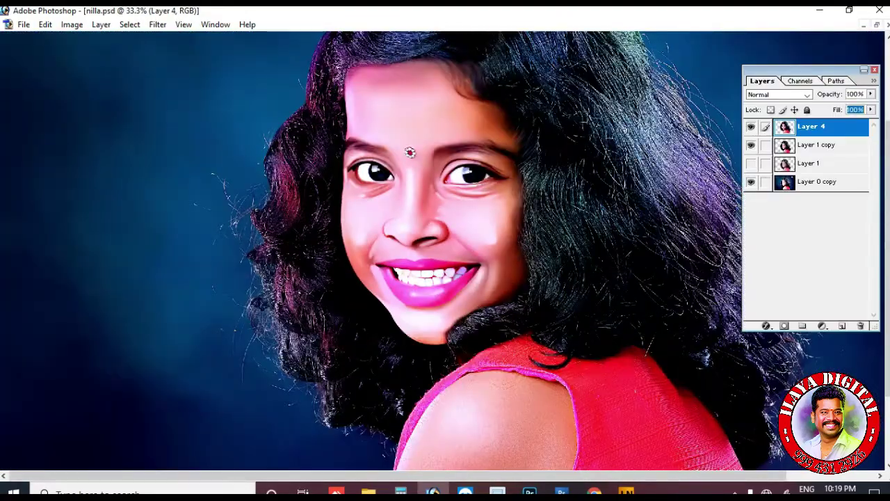
key(alt+w)
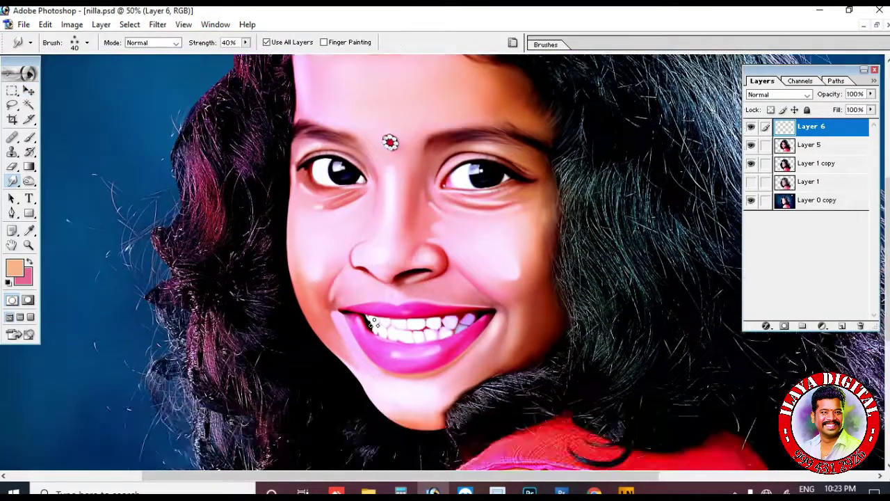
key(ctrl+plus)
key(ctrl+plus)
key(ctrl+minus)
key(ctrl+minus)
key(ctrl+minus)
key(ctrl+minus)
key(ctrl+minus)
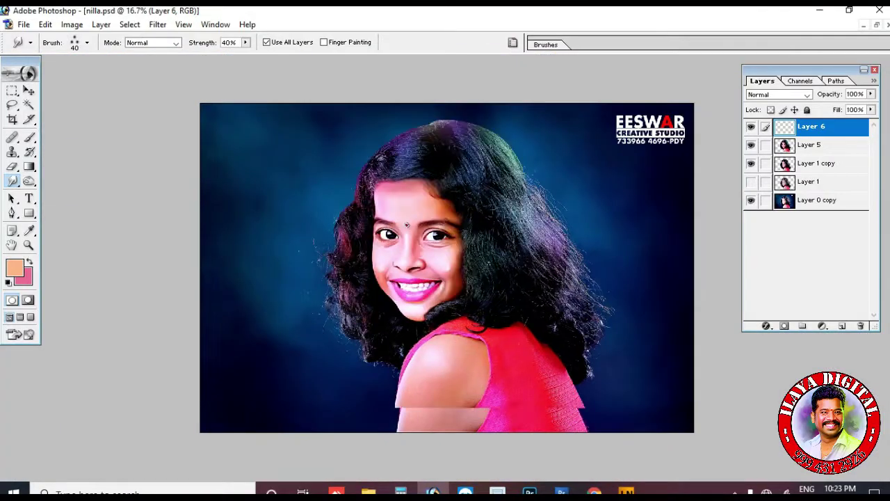
Smudge the hair above the forehead into smooth curved strands on Layer 6 with a size 40 scattered brush at 75% strength.
key(ctrl+alt+0)
mouse_move(281, 357)
mouse_down()
mouse_move(358, 318)
mouse_move(393, 243)
mouse_move(425, 247)
mouse_move(417, 343)
mouse_up()
drag(467, 239, 245, 308)
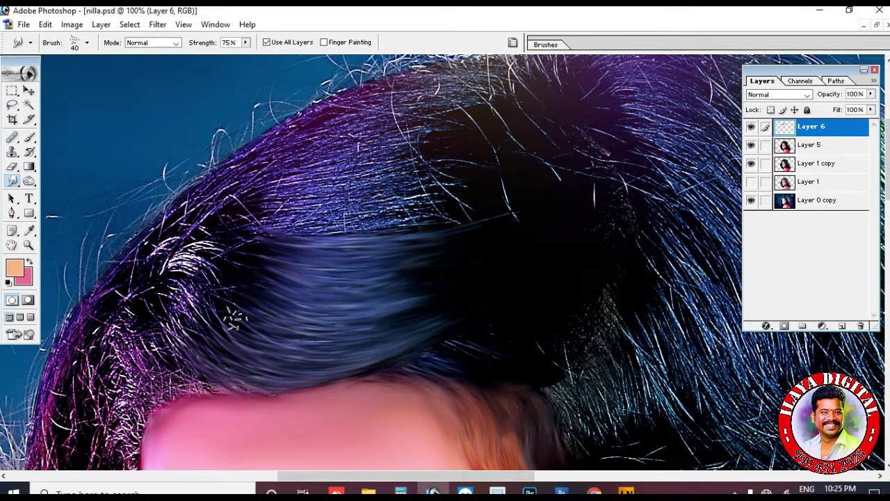
key(ctrl+minus)
mouse_move(475, 250)
mouse_down()
mouse_move(557, 312)
mouse_move(535, 239)
mouse_up()
mouse_move(354, 202)
mouse_down()
mouse_move(487, 192)
mouse_move(478, 205)
mouse_up()
drag(384, 181, 480, 153)
Set the smudge strength to 80% and smooth more of the blue and purple strands above the forehead.
key(ctrl+plus)
drag(633, 206, 578, 298)
drag(390, 164, 504, 143)
key(8)
drag(341, 226, 431, 233)
drag(410, 139, 498, 120)
drag(166, 274, 348, 183)
mouse_move(310, 240)
mouse_down()
mouse_move(378, 270)
mouse_move(405, 240)
mouse_move(445, 245)
mouse_up()
Smudge the reddish-purple hair on the left side of the face into long, smooth downward strands.
mouse_move(421, 425)
mouse_down()
mouse_move(460, 393)
mouse_move(658, 62)
mouse_up()
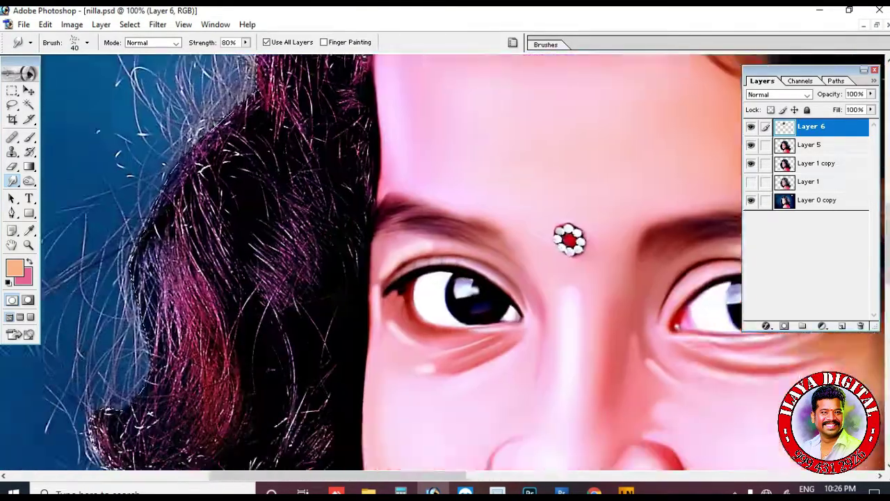
drag(205, 175, 250, 90)
drag(247, 94, 275, 261)
drag(228, 118, 247, 338)
drag(226, 112, 144, 355)
drag(205, 167, 157, 341)
drag(243, 216, 254, 376)
mouse_move(253, 173)
mouse_down()
mouse_move(271, 341)
mouse_move(155, 390)
mouse_up()
drag(204, 257, 161, 341)
drag(188, 375, 148, 333)
drag(352, 178, 313, 233)
drag(369, 97, 334, 216)
drag(334, 163, 303, 288)
drag(334, 125, 276, 369)
drag(306, 279, 294, 400)
drag(243, 261, 163, 348)
drag(244, 289, 186, 352)
drag(278, 240, 235, 364)
drag(341, 70, 237, 208)
drag(261, 229, 221, 386)
drag(272, 258, 260, 418)
drag(273, 305, 262, 445)
drag(306, 230, 270, 268)
Smudge the purple hair at the upper left front of the head into flowing curved strands.
drag(341, 139, 387, 219)
drag(359, 133, 445, 217)
drag(352, 198, 455, 268)
mouse_move(344, 167)
mouse_down()
mouse_move(397, 310)
mouse_move(530, 400)
mouse_up()
drag(475, 221, 527, 211)
drag(501, 174, 605, 209)
mouse_move(497, 213)
mouse_down()
mouse_move(606, 243)
mouse_move(487, 187)
mouse_up()
drag(372, 284, 497, 311)
mouse_move(279, 236)
mouse_down()
mouse_move(339, 310)
mouse_move(243, 365)
mouse_up()
drag(278, 334, 270, 449)
Switch the smudge brush to the three-dot 11 tip enlarged to 20, and refine the purple strands above the left hairline.
key(ctrl+plus)
key(ctrl+plus)
right_click(418, 298)
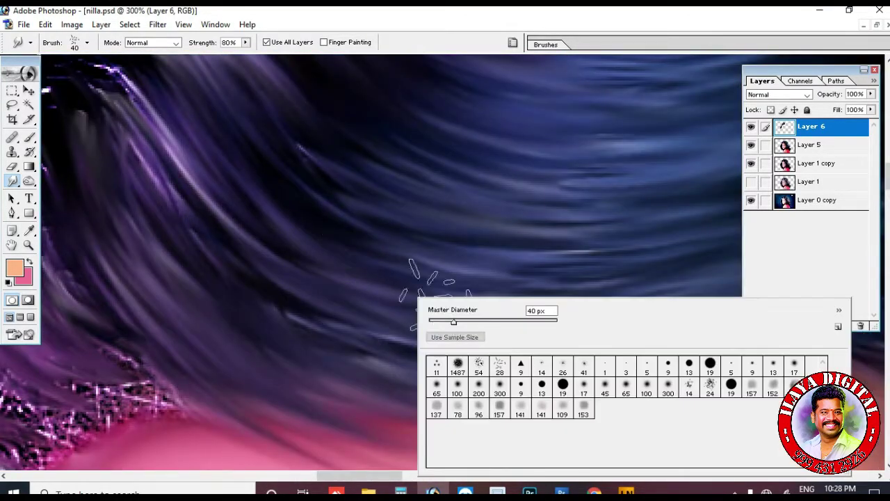
double_click(437, 366)
key(bracketright)
drag(85, 326, 444, 264)
drag(292, 150, 445, 359)
drag(359, 233, 480, 345)
drag(261, 226, 441, 376)
mouse_move(286, 199)
mouse_down()
mouse_move(473, 332)
mouse_move(546, 348)
mouse_up()
Smudge the curled purple hair at the upper left and the strands meeting the forehead's left corner into smooth waves.
drag(330, 376, 255, 129)
drag(376, 142, 254, 233)
drag(296, 230, 181, 407)
drag(309, 258, 216, 417)
drag(240, 274, 341, 191)
drag(310, 261, 275, 372)
drag(257, 445, 378, 167)
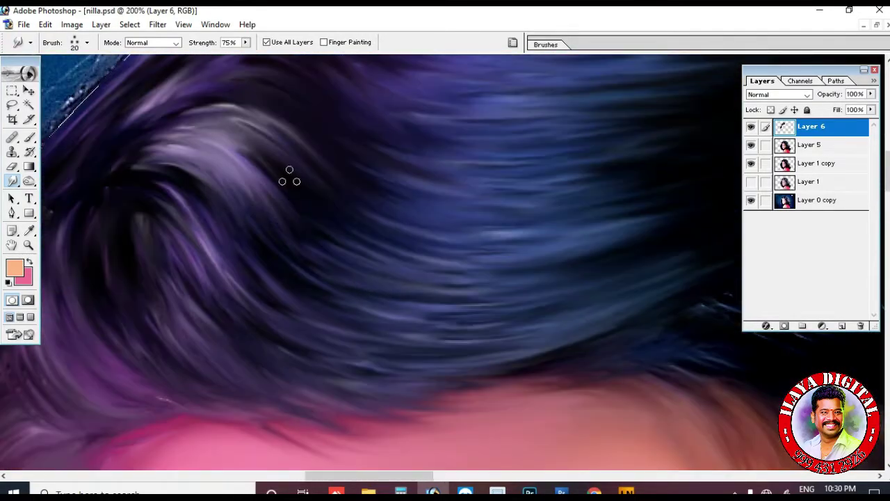
mouse_move(288, 179)
mouse_down()
mouse_move(274, 113)
mouse_move(214, 199)
mouse_move(141, 216)
mouse_move(629, 373)
mouse_up()
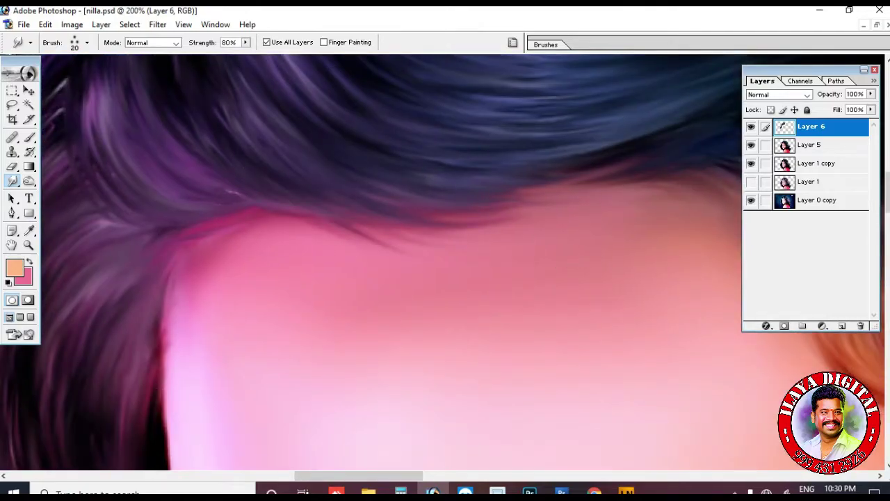
key(ctrl+minus)
key(ctrl+minus)
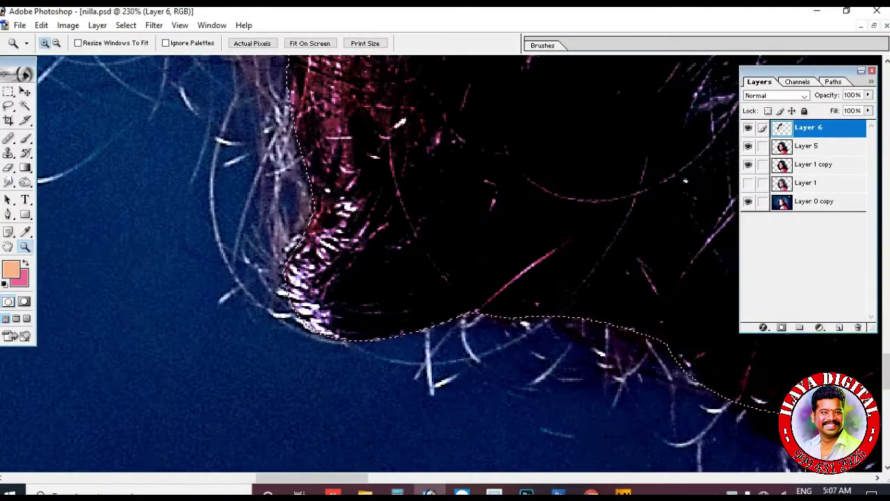
Smudge the dark hair beneath the jaw and its ends beside the shoulder strap into smooth curved strands.
key(ctrl+minus)
key(r)
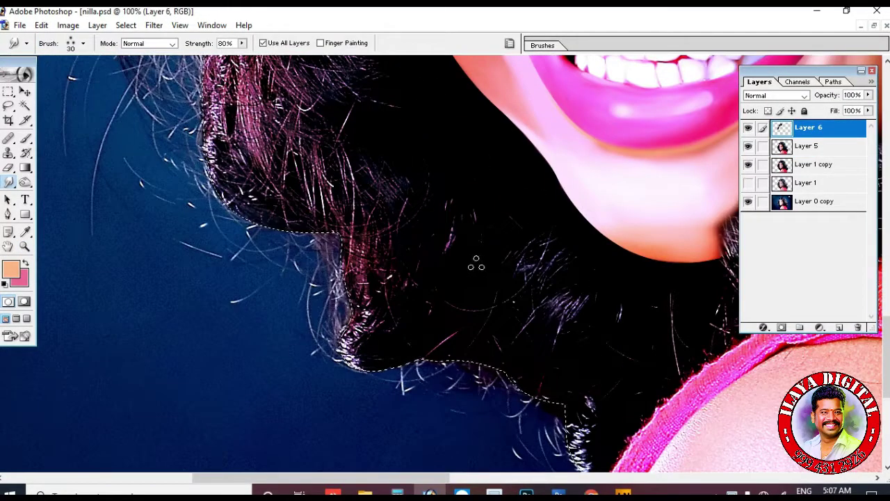
drag(499, 245, 557, 327)
drag(561, 262, 560, 334)
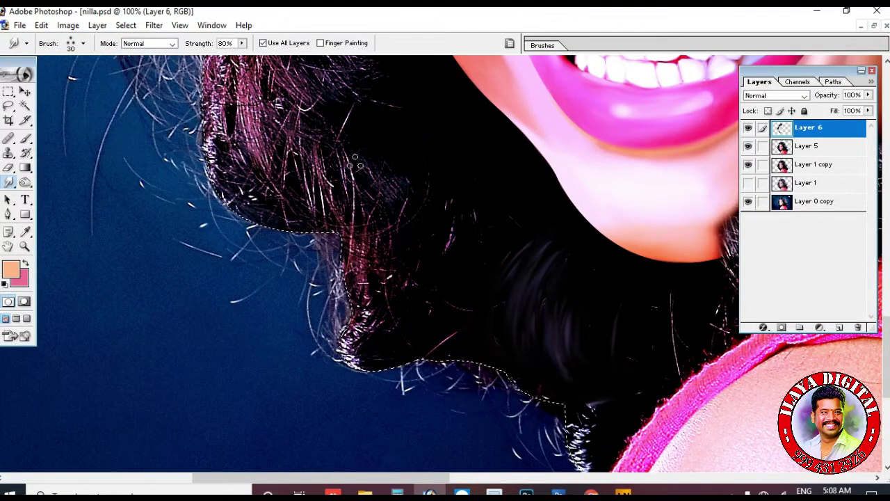
drag(380, 261, 397, 331)
drag(407, 290, 427, 260)
drag(606, 389, 241, 292)
mouse_move(243, 306)
mouse_down()
mouse_move(209, 337)
mouse_move(240, 375)
mouse_up()
drag(199, 302, 219, 355)
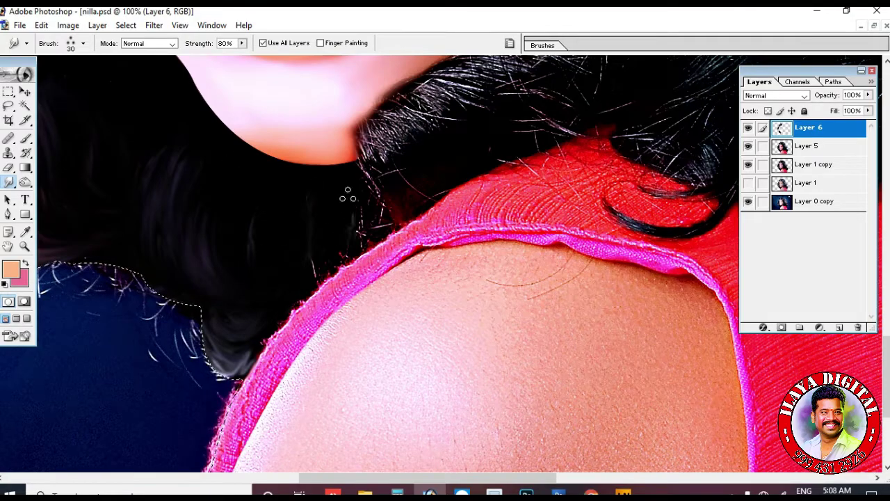
Smudge the reddish lower curls on the left side, level with the mouth and chin, into soft waves.
drag(208, 139, 577, 396)
key(ctrl+minus)
mouse_move(316, 212)
mouse_down()
mouse_move(363, 305)
mouse_move(379, 287)
mouse_up()
mouse_move(302, 240)
mouse_down()
mouse_move(322, 320)
mouse_move(365, 309)
mouse_up()
drag(359, 275, 411, 313)
drag(317, 268, 365, 306)
drag(344, 226, 379, 271)
drag(372, 205, 406, 259)
drag(352, 240, 410, 292)
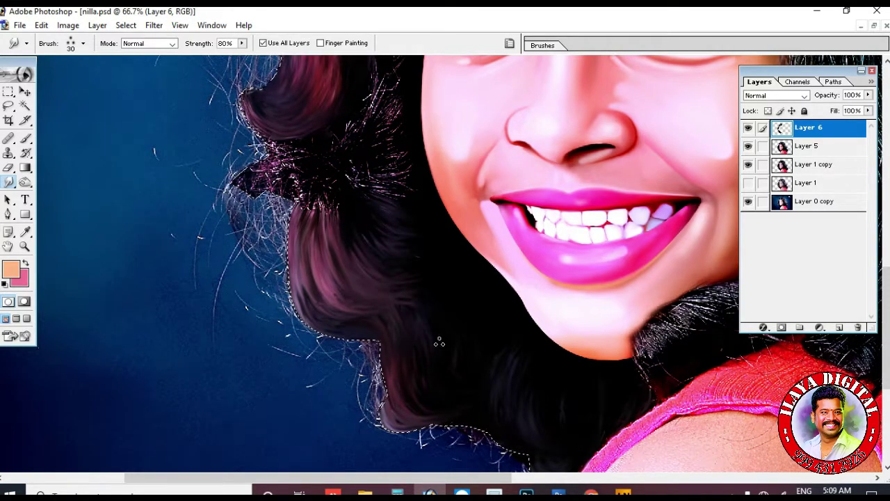
Smudge the tangled curls beside the left cheek into smooth, curved reddish-purple locks.
drag(403, 233, 320, 360)
mouse_move(279, 243)
mouse_down()
mouse_move(311, 283)
mouse_move(307, 329)
mouse_up()
drag(217, 281, 167, 313)
mouse_move(216, 263)
mouse_down()
mouse_move(278, 209)
mouse_move(224, 272)
mouse_move(271, 334)
mouse_up()
mouse_move(199, 309)
mouse_down()
mouse_move(233, 355)
mouse_move(215, 353)
mouse_move(233, 351)
mouse_up()
drag(296, 132, 259, 286)
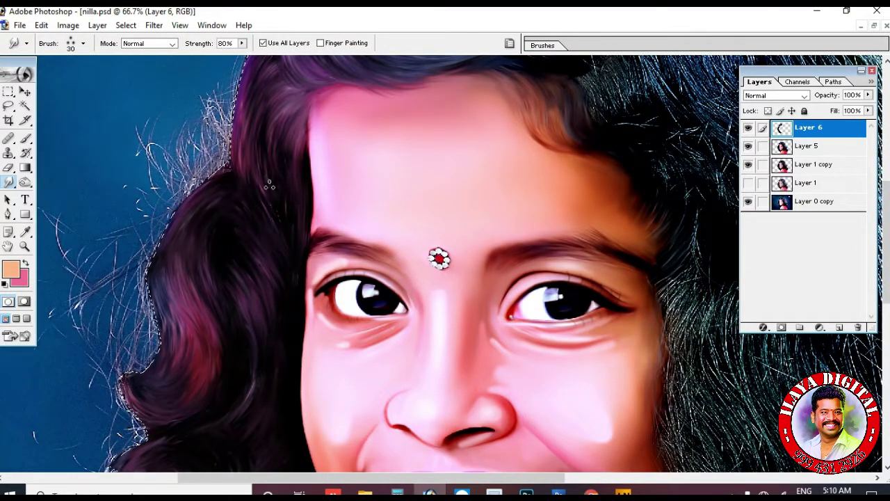
Smudge the short hair along the hairline at the right side of the forehead into fine dark strands.
drag(271, 173, 116, 378)
drag(354, 282, 402, 303)
drag(405, 341, 440, 359)
drag(492, 404, 476, 433)
drag(401, 304, 425, 347)
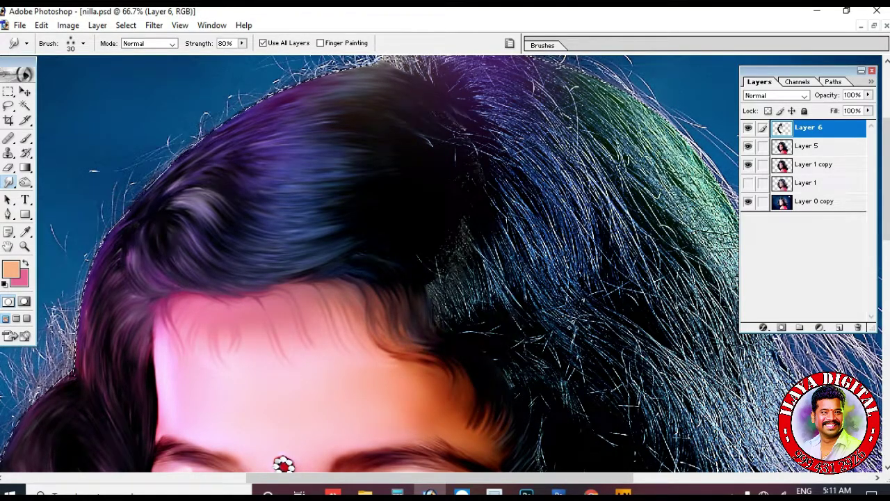
Enlarge the smudge brush to 40 and smudge the dark teal hair beside the right eye into curved strands.
drag(487, 418, 389, 213)
drag(460, 334, 400, 148)
key(bracketright)
drag(416, 111, 420, 188)
mouse_move(444, 104)
mouse_down()
mouse_move(464, 215)
mouse_move(540, 206)
mouse_up()
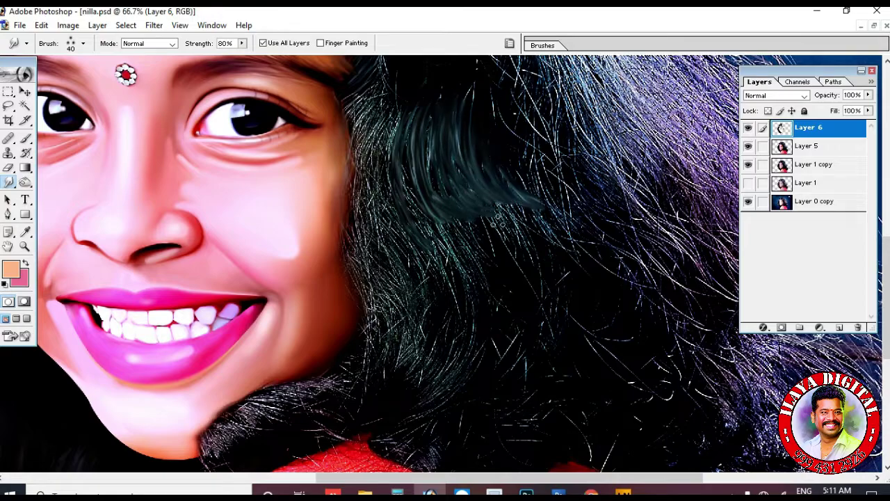
drag(454, 122, 448, 201)
Set the smudge strength to 75% and blend the dark teal hair beside the right cheek into long flowing waves.
key(7)
key(5)
drag(369, 132, 418, 262)
drag(398, 115, 449, 241)
drag(372, 100, 353, 164)
drag(381, 73, 345, 167)
drag(354, 217, 411, 285)
drag(431, 334, 389, 185)
drag(410, 104, 419, 195)
drag(454, 73, 496, 123)
drag(397, 98, 422, 130)
mouse_move(359, 120)
mouse_down()
mouse_move(398, 134)
mouse_move(348, 233)
mouse_move(371, 105)
mouse_up()
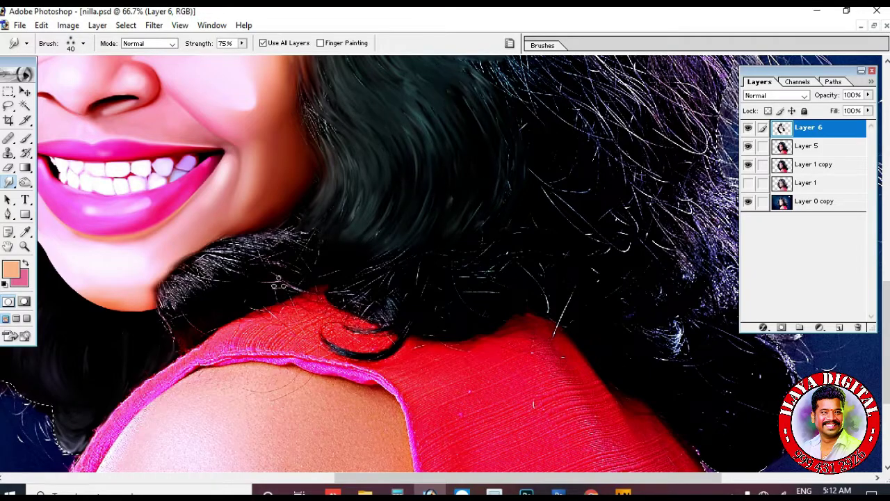
Reduce the smudge brush size and smooth the upper strands of the black lock running from the chin toward the shoulder.
drag(260, 270, 306, 387)
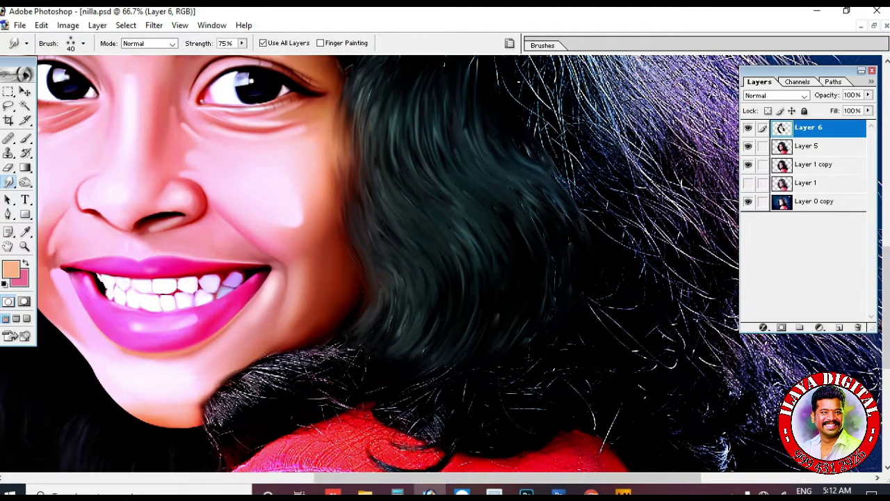
key(ctrl+plus)
key(ctrl+plus)
key(ctrl+plus)
drag(445, 417, 445, 160)
drag(104, 174, 695, 375)
key(Tab)
key(ctrl+minus)
key(bracketleft)
key(bracketleft)
drag(274, 173, 416, 214)
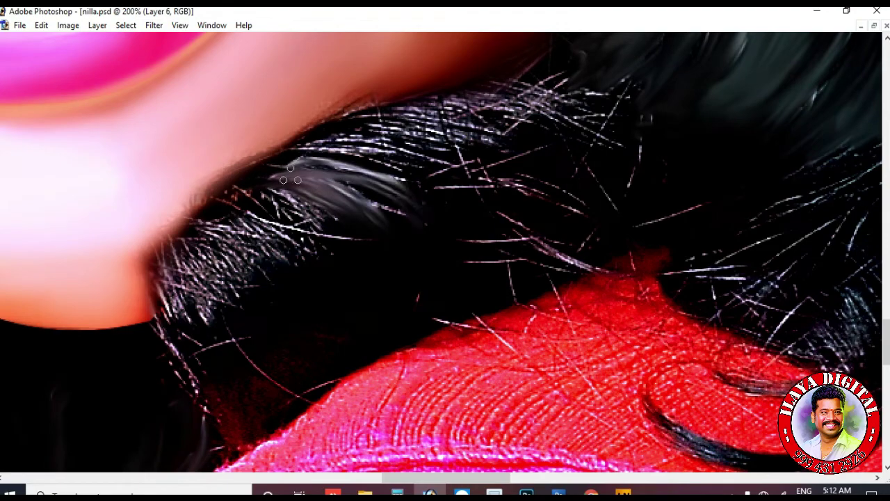
drag(316, 173, 431, 215)
drag(360, 129, 526, 174)
drag(582, 103, 641, 139)
Smudge the rounded left end and lower edge of the black lock above the red dress into curved strands.
drag(240, 223, 334, 275)
mouse_move(282, 195)
mouse_down()
mouse_move(225, 338)
mouse_move(239, 417)
mouse_move(357, 226)
mouse_move(298, 166)
mouse_move(156, 274)
mouse_move(170, 376)
mouse_move(156, 272)
mouse_up()
mouse_move(210, 299)
mouse_down()
mouse_move(278, 253)
mouse_move(461, 90)
mouse_move(264, 229)
mouse_move(389, 209)
mouse_up()
mouse_move(591, 261)
mouse_down()
mouse_move(525, 115)
mouse_move(329, 249)
mouse_move(501, 247)
mouse_up()
drag(188, 385, 204, 239)
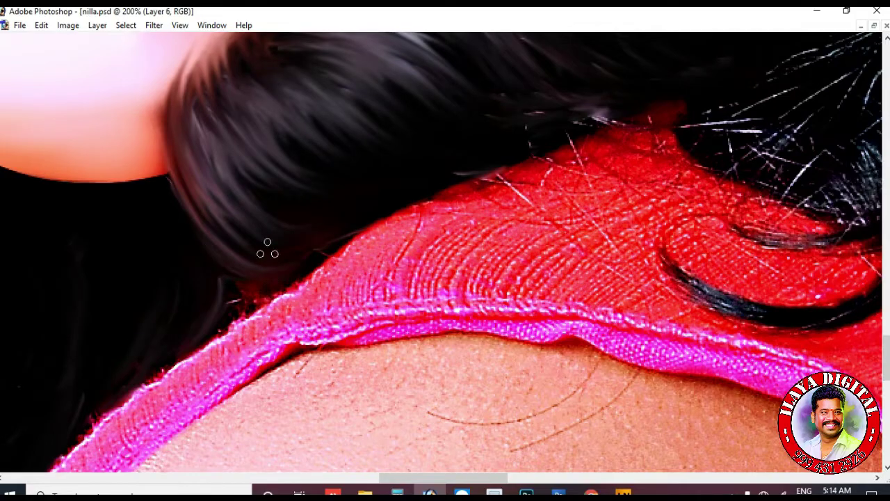
drag(259, 198, 35, 447)
mouse_move(65, 282)
mouse_down()
mouse_move(19, 304)
mouse_move(338, 168)
mouse_move(400, 169)
mouse_up()
Smudge the blue and purple hair on the right side of the head into long flowing strands.
key(ctrl+minus)
key(ctrl+minus)
key(ctrl+minus)
mouse_move(528, 63)
mouse_down()
mouse_move(399, 444)
mouse_move(322, 273)
mouse_up()
drag(306, 116, 409, 245)
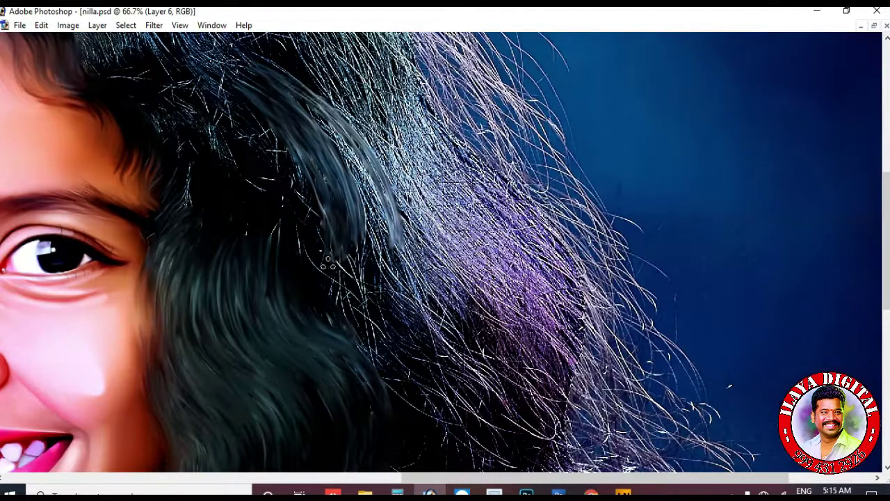
mouse_move(431, 104)
mouse_down()
mouse_move(390, 236)
mouse_move(418, 313)
mouse_up()
mouse_move(335, 291)
mouse_down()
mouse_move(553, 340)
mouse_move(504, 251)
mouse_up()
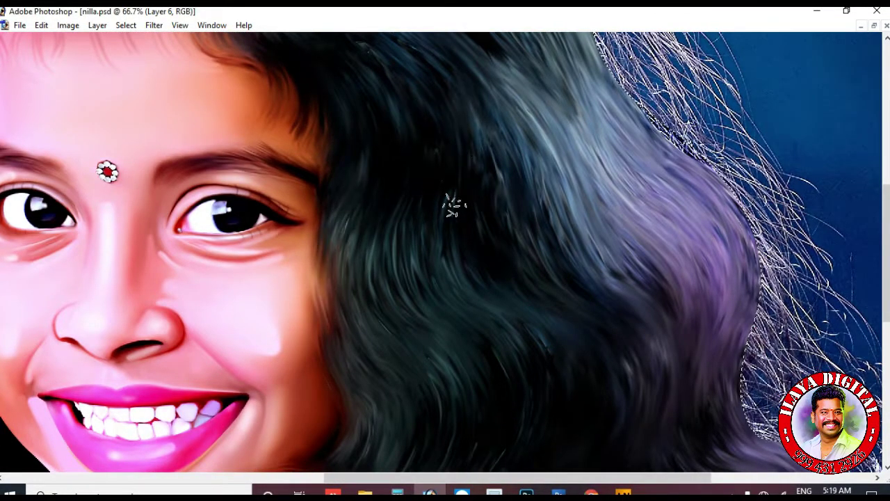
Smudge the stray light hairs around the dark parting at the crown into the surrounding strands.
drag(451, 107, 501, 302)
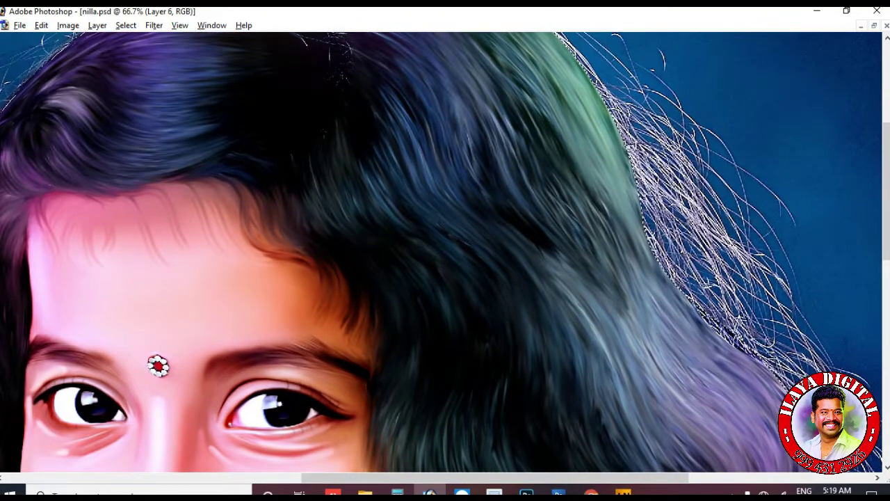
drag(469, 152, 507, 302)
ctrl+click(416, 235)
ctrl+click(416, 235)
ctrl+click(417, 235)
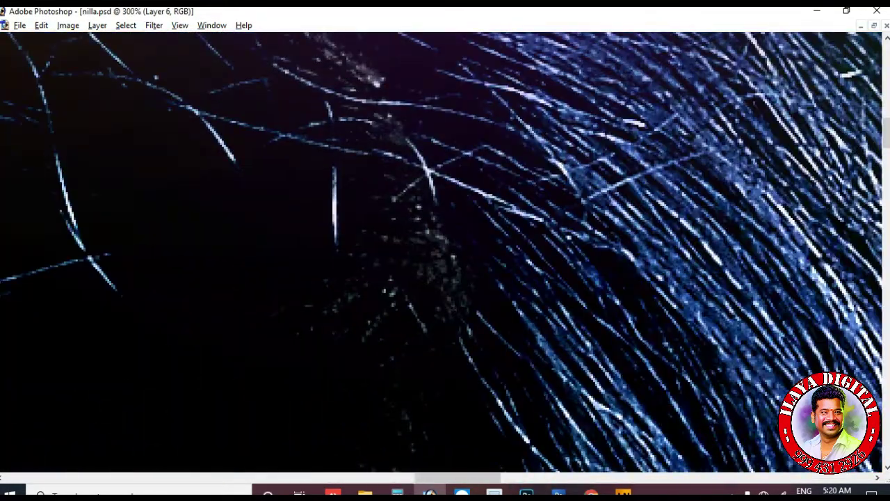
key(ctrl+minus)
key(ctrl+minus)
key(ctrl+minus)
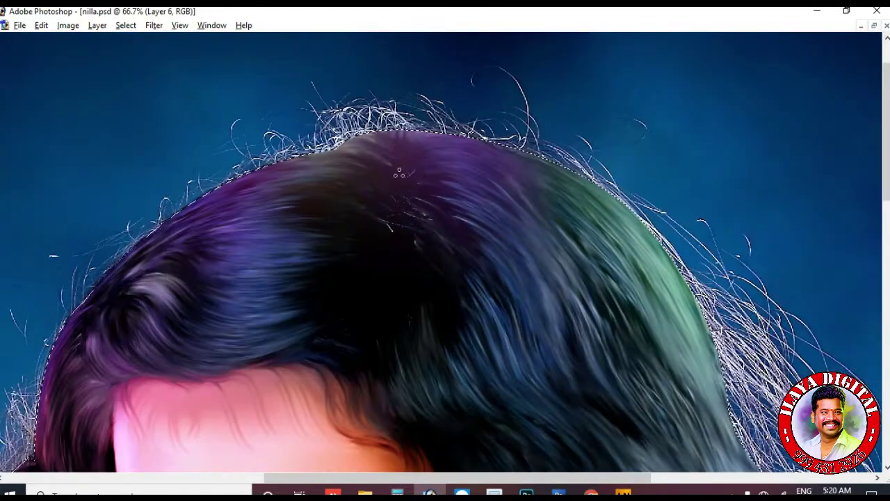
mouse_move(394, 222)
mouse_down()
mouse_move(439, 181)
mouse_move(415, 174)
mouse_move(407, 160)
mouse_move(451, 214)
mouse_up()
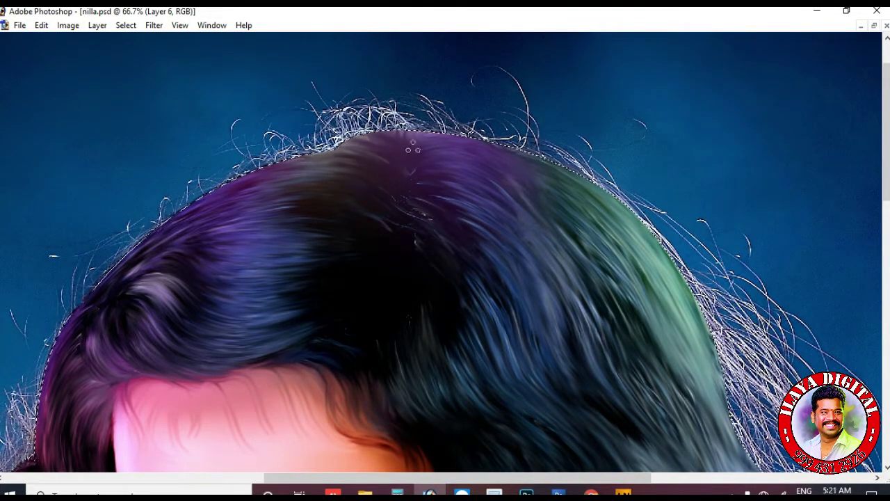
key(ctrl+minus)
key(ctrl+minus)
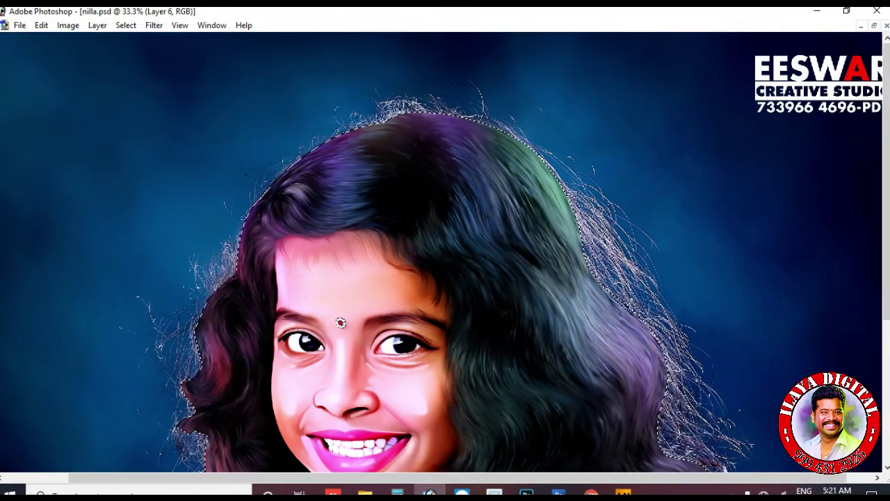
drag(349, 209, 322, 55)
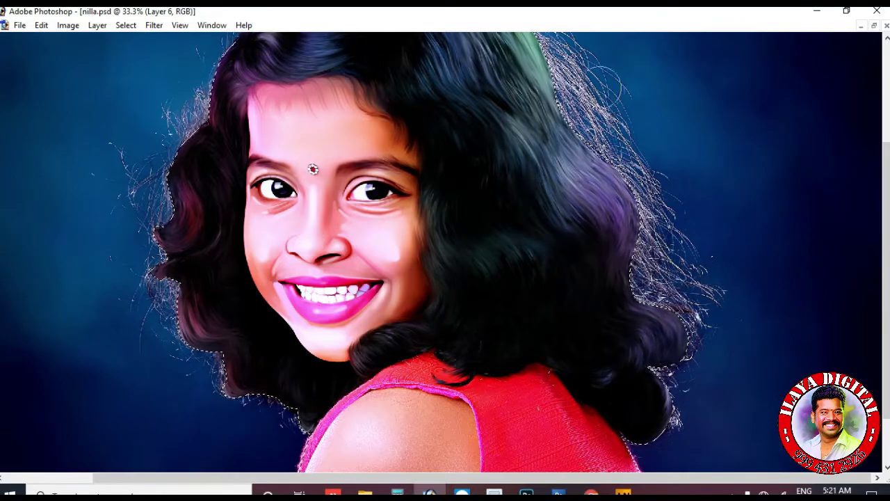
scroll(511, 188, up, 5)
key(ctrl+minus)
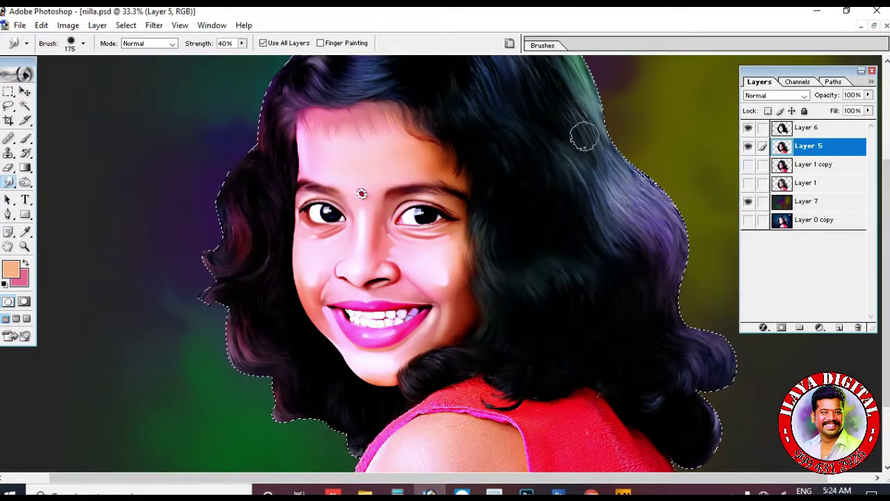
Touch up the hair on Layer 6 above the red dress using the Smudge tool and a size 50 eraser.
key(alt+bracketright)
key(ctrl+plus)
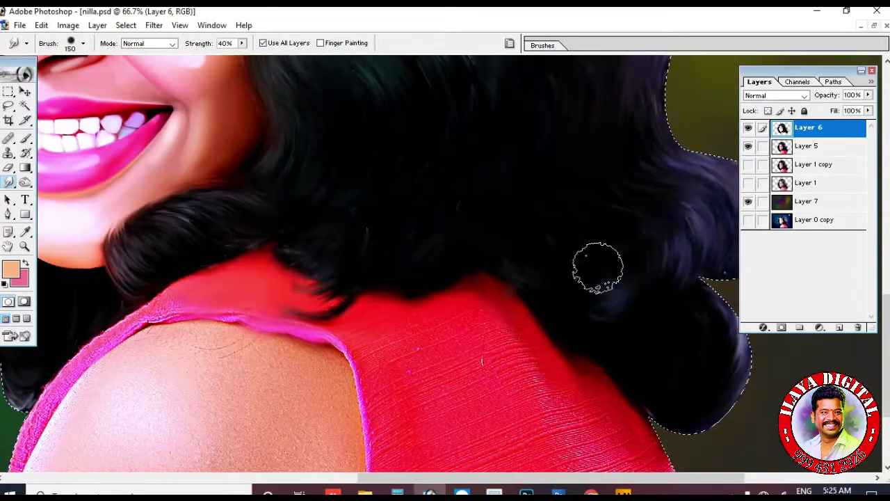
drag(359, 240, 427, 304)
key(e)
drag(371, 369, 307, 387)
drag(313, 104, 487, 445)
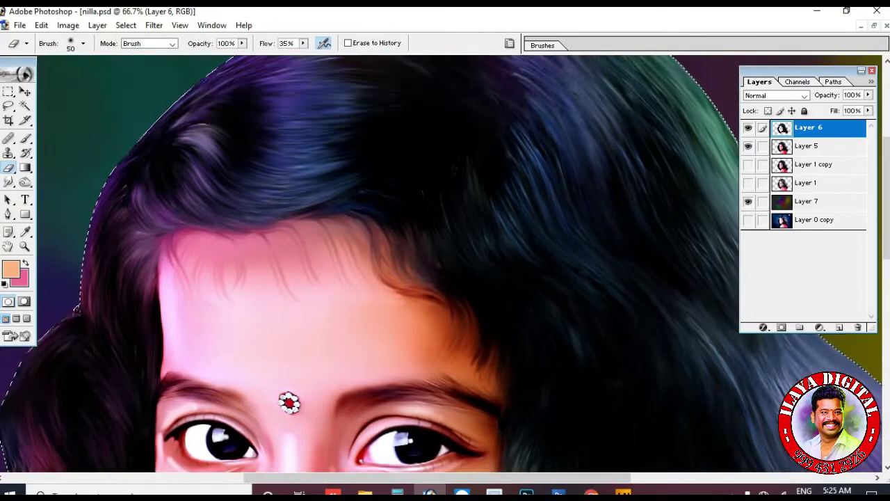
drag(630, 213, 523, 279)
Merge Layer 6 with Layer 5 and add a new empty layer on top.
key(ctrl+minus)
key(ctrl+minus)
key(ctrl+e)
key(ctrl+shift+alt+n)
Draw curved pen paths following the strands of the purple front curl and the hair edging the forehead.
key(z)
click(400, 190)
click(399, 190)
click(470, 226)
key(r)
drag(507, 108, 512, 287)
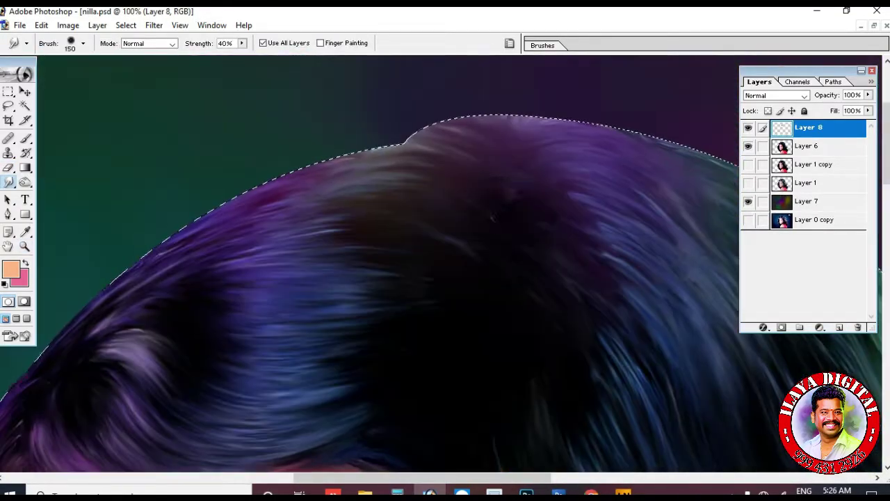
drag(452, 425, 549, 222)
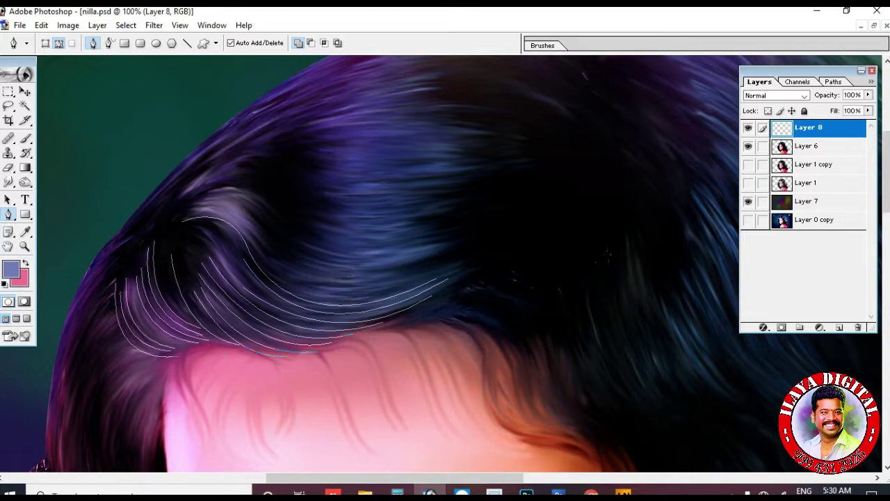
scroll(478, 242, down, 2)
scroll(505, 215, up, 3)
click(208, 212)
drag(282, 248, 299, 293)
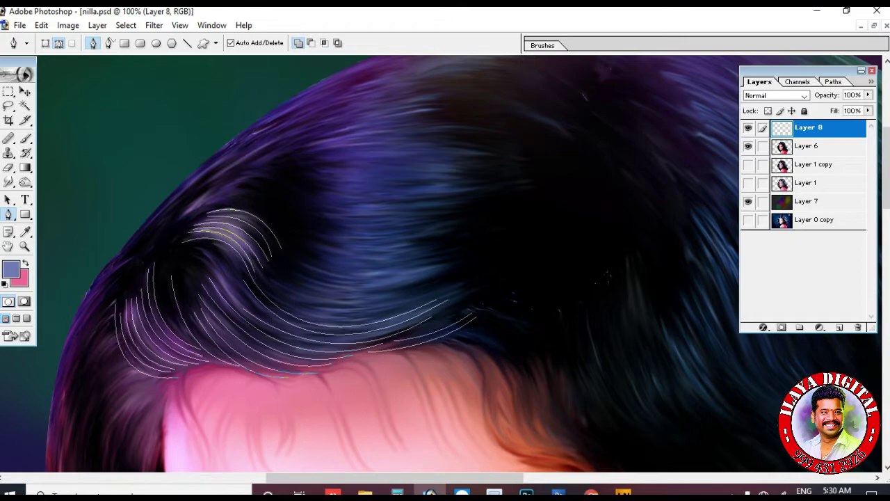
Add pen paths along the blue and purple strands from the front curl up to the parting.
scroll(445, 264, up, 2)
drag(595, 269, 625, 243)
key(Escape)
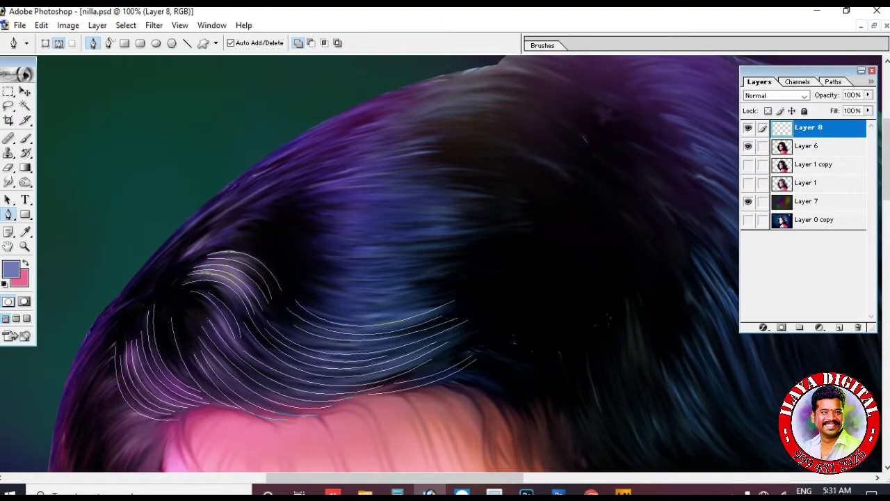
scroll(456, 348, up, 4)
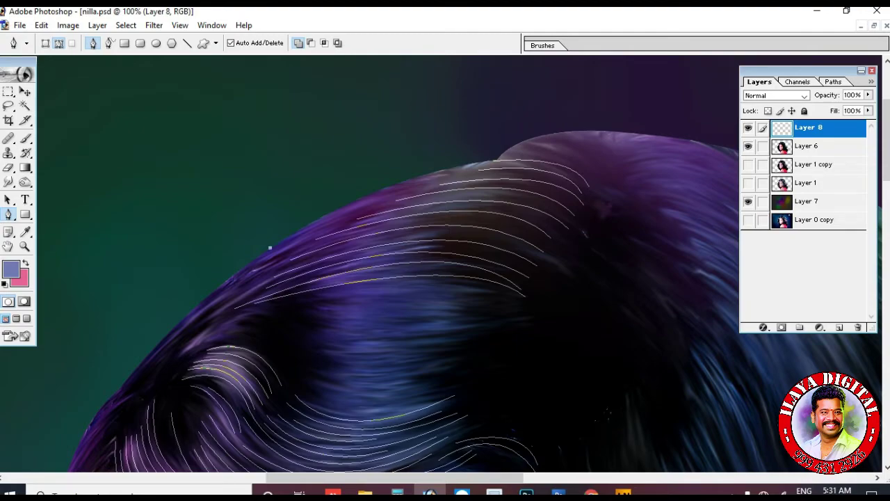
scroll(395, 264, down, 4)
scroll(389, 265, down, 3)
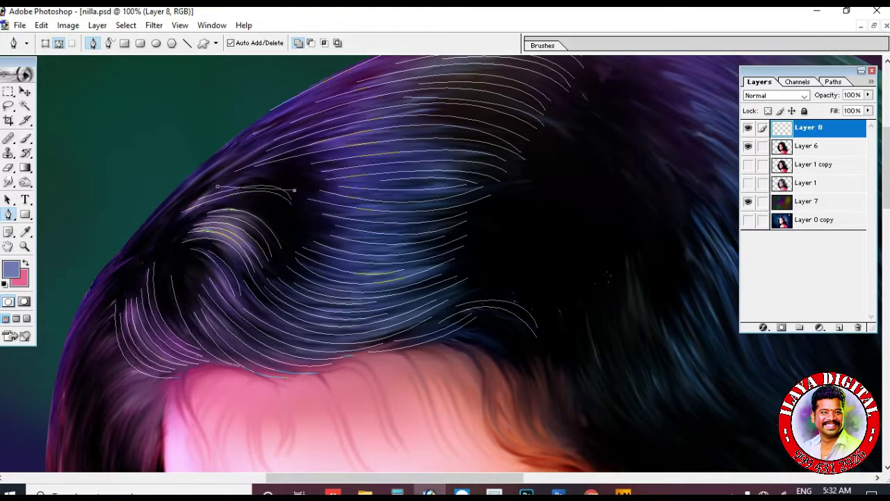
Draw pen paths along the strands falling past the left temple down to eye level.
scroll(389, 265, down, 7)
click(119, 108)
drag(40, 353, 79, 427)
scroll(79, 418, up, 1)
key(ctrl+z)
key(ctrl+minus)
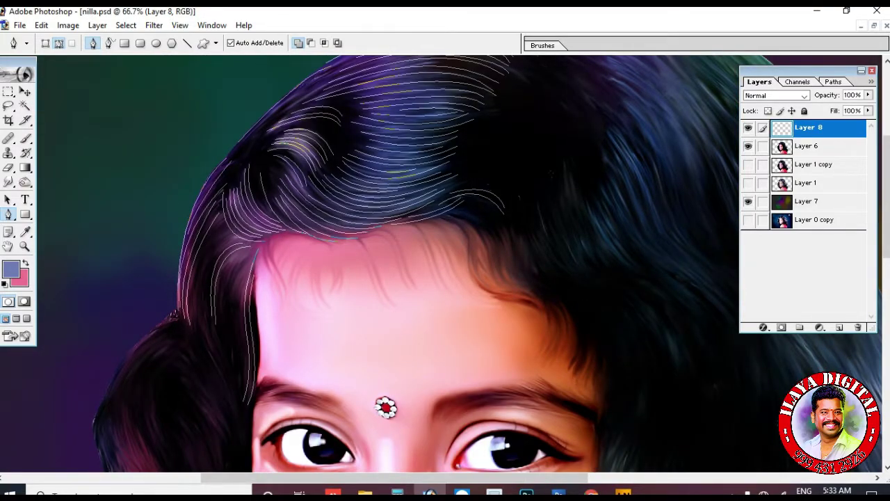
scroll(389, 264, down, 2)
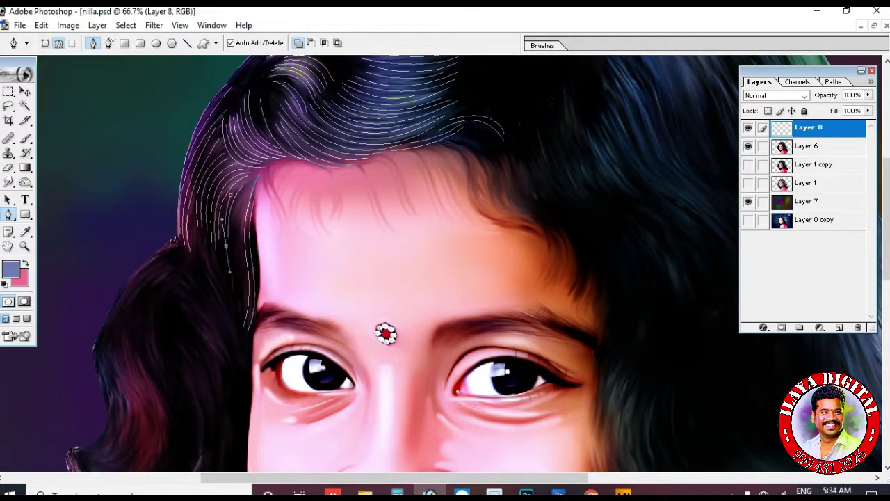
scroll(390, 265, down, 4)
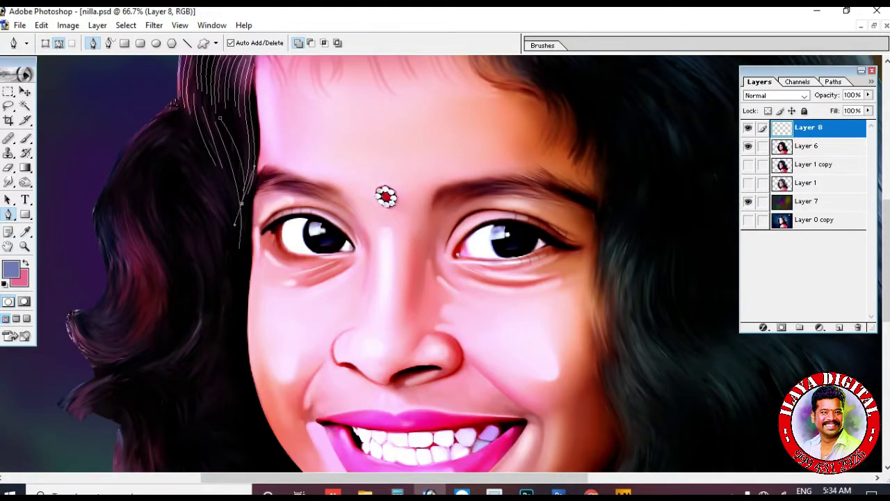
Trace pen paths along the outer edge of the left side curl down to its upturned tip.
click(170, 121)
drag(111, 207, 121, 246)
drag(98, 331, 39, 339)
click(96, 224)
drag(73, 313, 39, 318)
click(120, 283)
drag(66, 318, 39, 306)
click(125, 291)
drag(120, 300, 146, 254)
click(66, 312)
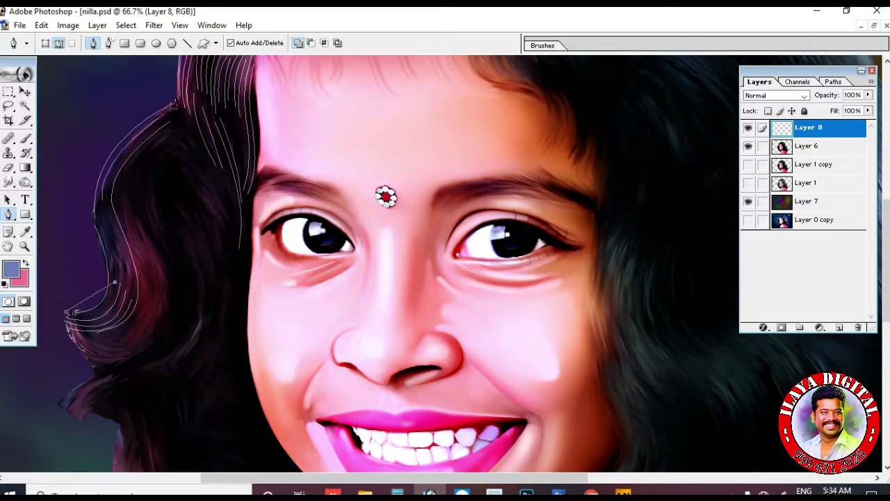
Add parallel curved pen paths from the left curl's tip around its lower bend.
scroll(126, 299, up, 7)
scroll(125, 299, down, 6)
drag(158, 349, 209, 276)
click(68, 344)
drag(155, 340, 177, 278)
click(75, 351)
drag(140, 325, 155, 301)
scroll(154, 320, up, 1)
Add parallel curved pen paths through the inner strands of the left side curl beside the cheek.
click(177, 287)
drag(159, 426, 99, 452)
scroll(159, 390, down, 3)
scroll(159, 390, left, 1)
click(206, 132)
drag(227, 226, 199, 249)
click(205, 155)
scroll(202, 209, up, 3)
click(198, 289)
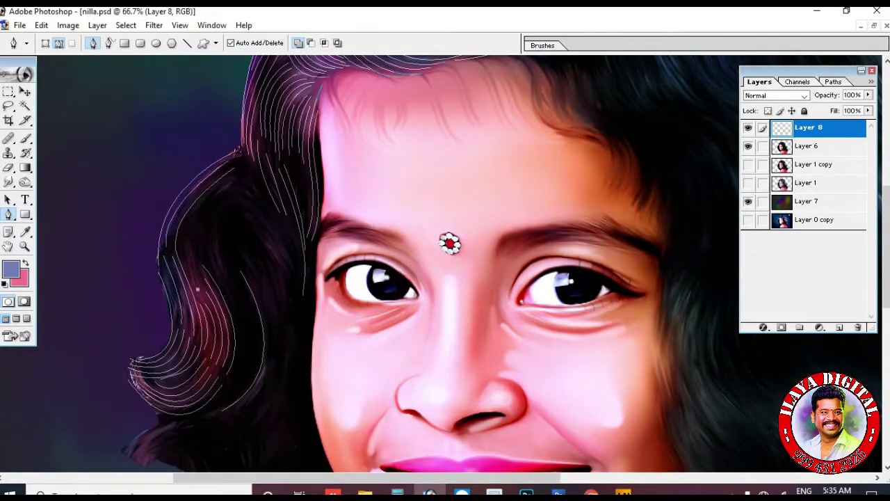
Draw curved pen paths along the flicked strands just beneath the left side curl.
scroll(197, 288, up, 6)
key(ctrl+minus)
scroll(389, 278, down, 5)
drag(103, 170, 665, 437)
scroll(389, 279, up, 3)
click(180, 244)
mouse_move(252, 199)
mouse_down()
mouse_move(307, 207)
mouse_move(293, 108)
mouse_up()
alt+click(251, 198)
scroll(390, 278, up, 2)
key(Escape)
click(175, 301)
drag(231, 258, 268, 264)
key(Escape)
Trace pen paths through the middle strands of the left curls at cheek level.
click(188, 215)
click(214, 110)
drag(219, 173, 243, 196)
scroll(390, 278, down, 2)
click(284, 109)
click(308, 152)
mouse_move(230, 204)
mouse_down()
mouse_move(206, 203)
mouse_move(238, 224)
mouse_up()
click(185, 245)
Add parallel S-shaped pen paths down the wavy left lock beside the mouth.
scroll(445, 264, down, 2)
click(233, 199)
drag(271, 279, 323, 285)
click(240, 202)
mouse_move(270, 269)
mouse_down()
mouse_move(306, 278)
mouse_move(351, 247)
mouse_move(345, 252)
mouse_up()
click(248, 203)
click(264, 195)
click(281, 201)
click(275, 209)
Draw nested curved pen paths around the next wave of the left lock, at chin level.
scroll(446, 264, down, 2)
click(298, 233)
click(305, 236)
drag(333, 299, 413, 299)
click(315, 254)
click(321, 204)
click(307, 206)
drag(335, 259, 327, 300)
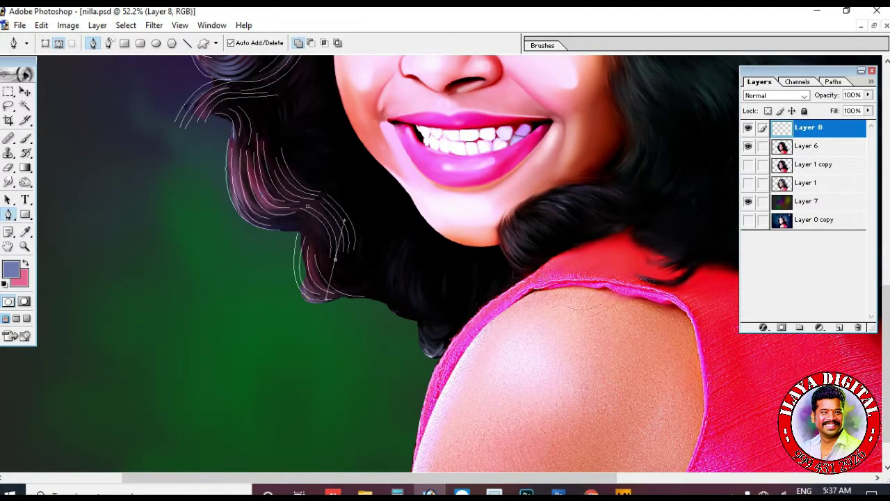
drag(324, 258, 325, 264)
drag(307, 285, 303, 307)
Trace pen paths along the lowest left hair edge and around the small curl above the shoulder.
click(375, 299)
drag(415, 320, 443, 316)
click(417, 318)
drag(433, 357, 450, 346)
click(420, 321)
drag(438, 348, 450, 344)
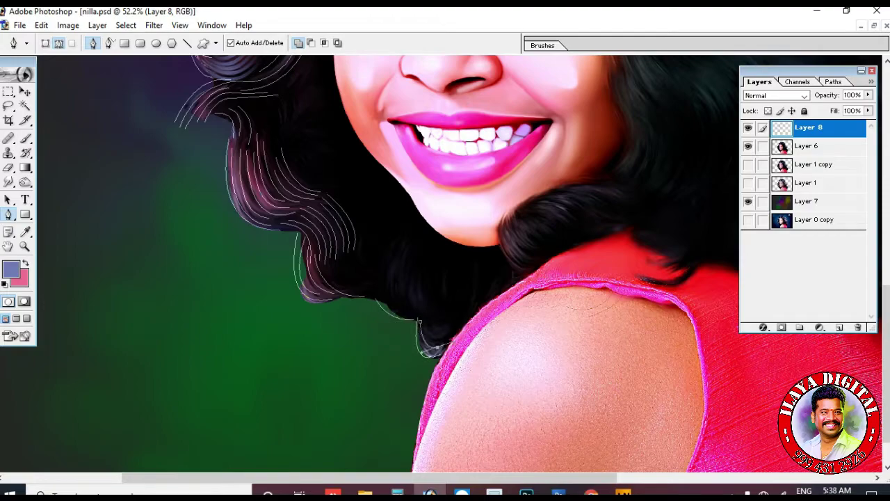
Add pen paths through the lock beside the neck and stroke all the left hair paths with the brush.
click(402, 242)
drag(411, 307, 436, 324)
click(394, 257)
drag(400, 305, 415, 323)
right_click(402, 216)
click(435, 305)
key(Return)
key(Return)
Draw loose pen paths just outside the outer edge of the lower left waves.
click(211, 118)
drag(229, 139, 217, 173)
mouse_move(290, 235)
mouse_down()
mouse_move(357, 223)
mouse_move(324, 236)
mouse_up()
click(228, 134)
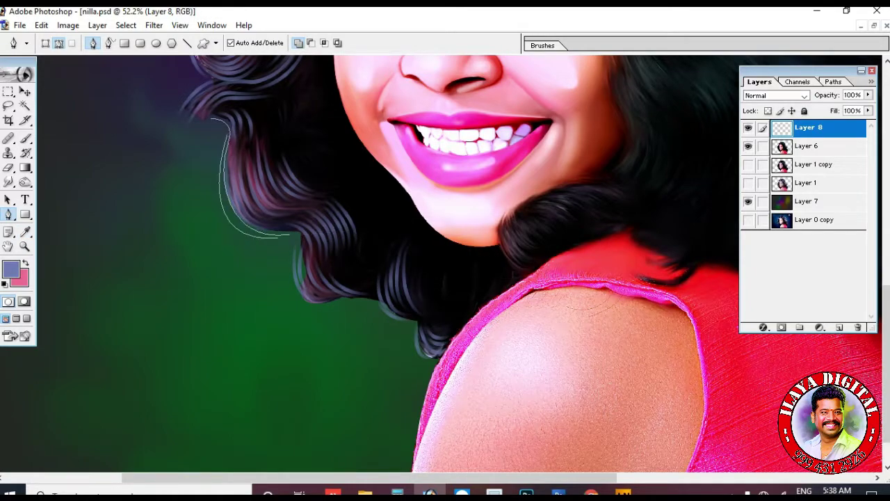
scroll(289, 235, up, 2)
drag(345, 356, 405, 337)
Trace stray-hair paths around the left curl's flicked tips and stroke them with the brush.
scroll(346, 337, up, 4)
drag(233, 284, 286, 278)
mouse_move(222, 276)
mouse_down()
mouse_move(271, 276)
mouse_move(258, 251)
mouse_up()
click(180, 312)
click(193, 183)
drag(219, 212, 248, 189)
click(179, 207)
mouse_move(223, 247)
mouse_down()
mouse_move(257, 246)
mouse_move(232, 257)
mouse_up()
key(Return)
key(Return)
Draw flyaway-hair pen paths outside the left edge of the head above the side curl.
click(318, 193)
mouse_move(287, 286)
mouse_down()
mouse_move(337, 263)
mouse_move(301, 264)
mouse_up()
click(308, 201)
scroll(269, 283, up, 8)
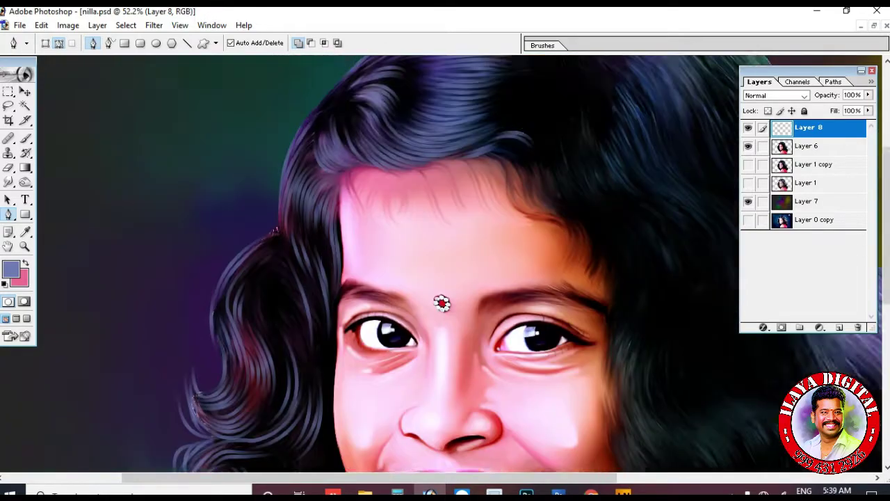
drag(572, 182, 525, 166)
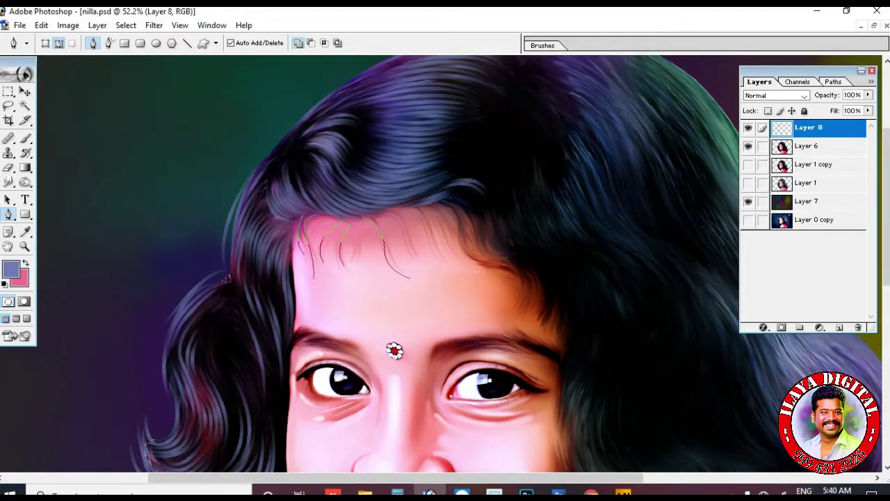
Draw pen paths along the right hairline from the forehead corner past the temple and down the cheek.
drag(476, 261, 510, 267)
drag(524, 301, 524, 323)
click(517, 258)
scroll(545, 268, down, 1)
click(554, 232)
mouse_move(541, 290)
mouse_down()
mouse_move(528, 300)
mouse_move(549, 301)
mouse_up()
click(567, 261)
drag(557, 417, 567, 439)
scroll(566, 362, down, 6)
drag(561, 359, 576, 382)
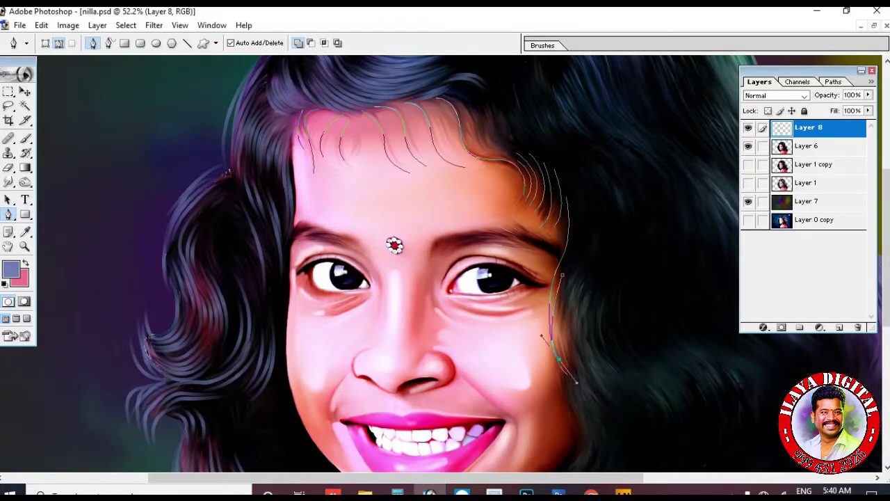
Add a wisp path at the right of the forehead and stroke the hairline paths with the brush.
scroll(571, 362, up, 5)
click(449, 147)
drag(478, 195, 475, 238)
mouse_move(506, 206)
mouse_down()
mouse_move(542, 199)
mouse_move(173, 370)
mouse_up()
right_click(394, 268)
click(421, 343)
key(Return)
key(Return)
Trace pen paths along the upper edge of the lock resting on the shoulder beside the chin.
click(110, 143)
mouse_move(179, 135)
mouse_down()
mouse_move(203, 156)
mouse_move(170, 192)
mouse_up()
click(131, 140)
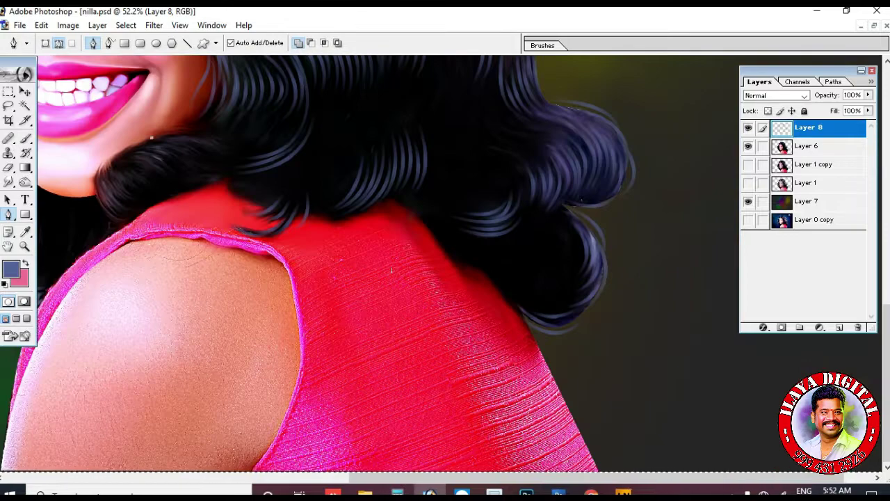
mouse_move(181, 126)
mouse_down()
mouse_move(236, 146)
mouse_move(242, 167)
mouse_up()
drag(282, 139, 261, 151)
click(196, 145)
drag(133, 142, 98, 171)
Add a path around the shoulder lock's lower curl and stroke the lock's paths with the brush.
click(97, 174)
mouse_move(114, 213)
mouse_down()
mouse_move(131, 224)
mouse_move(166, 212)
mouse_move(143, 229)
mouse_move(179, 202)
mouse_up()
right_click(130, 224)
click(159, 300)
key(Return)
key(Return)
Draw parallel curved pen paths from the tip of the shoulder lock across its front strands.
click(95, 176)
click(89, 170)
click(103, 165)
click(118, 165)
click(112, 161)
drag(228, 157, 208, 196)
click(140, 152)
Fill the rear and middle of the shoulder lock with more parallel curved pen paths.
click(156, 148)
click(160, 151)
click(178, 143)
drag(226, 171, 180, 195)
click(138, 157)
click(141, 164)
click(146, 163)
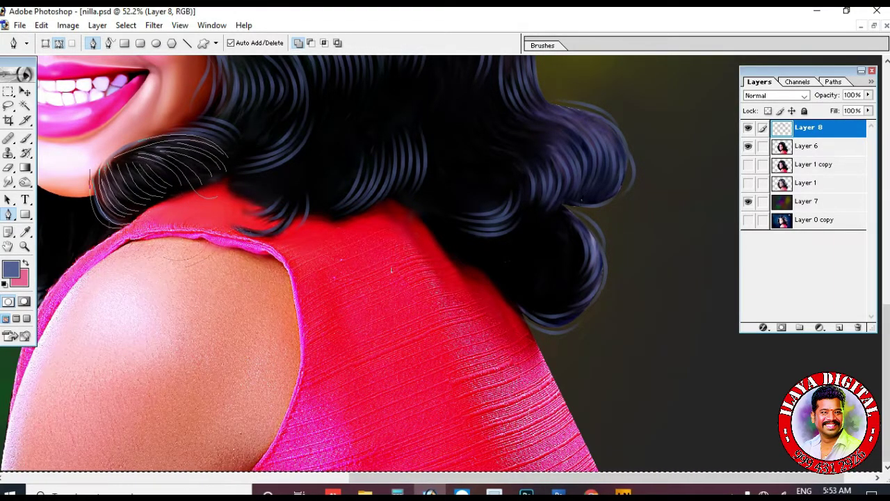
Trace pen paths along the trailing strands behind the shoulder lock, above the red dress.
click(227, 185)
drag(296, 185, 321, 169)
click(232, 191)
drag(299, 188, 328, 171)
drag(287, 202, 332, 162)
click(223, 221)
click(332, 233)
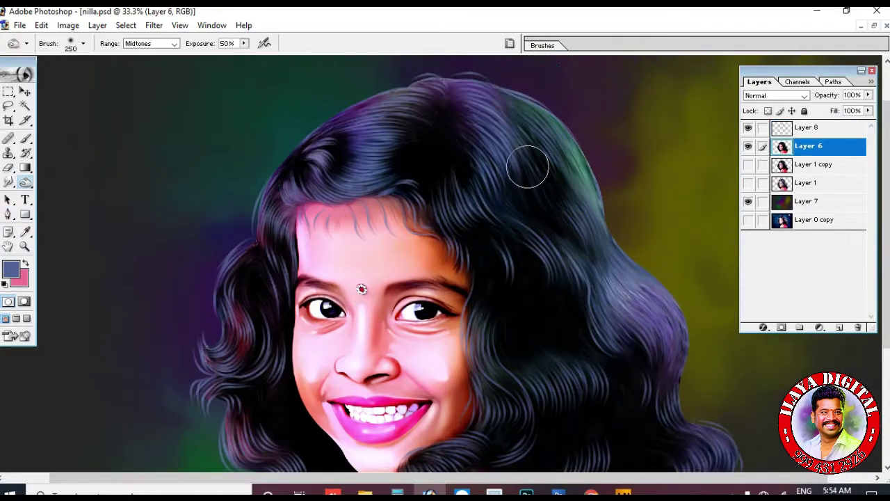
Load Layer 6's outline as a selection and burn the right side of the hair with a size 400 brush.
key(bracketright)
key(bracketright)
ctrl+click(782, 146)
mouse_move(550, 164)
mouse_down()
mouse_move(535, 149)
mouse_move(647, 320)
mouse_up()
scroll(515, 120, down, 5)
drag(599, 111, 654, 209)
scroll(675, 159, down, 6)
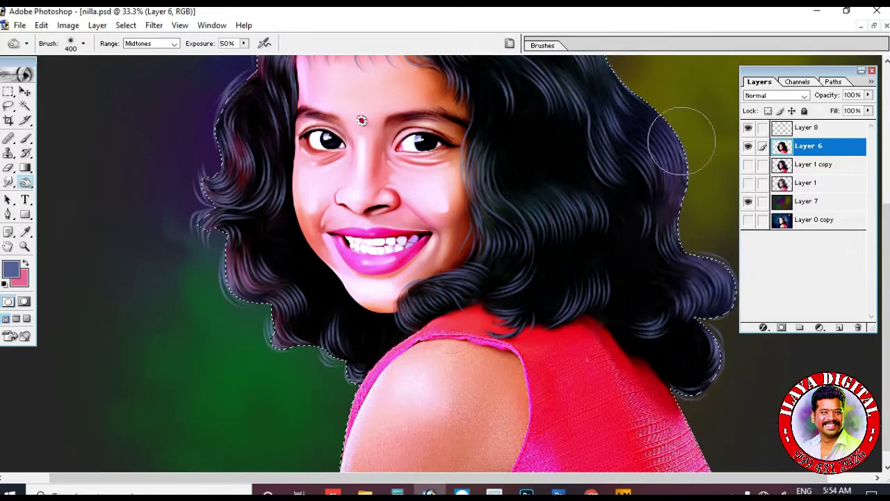
Burn the lower right curls within the Layer 6 selection.
drag(699, 267, 571, 234)
scroll(348, 149, up, 5)
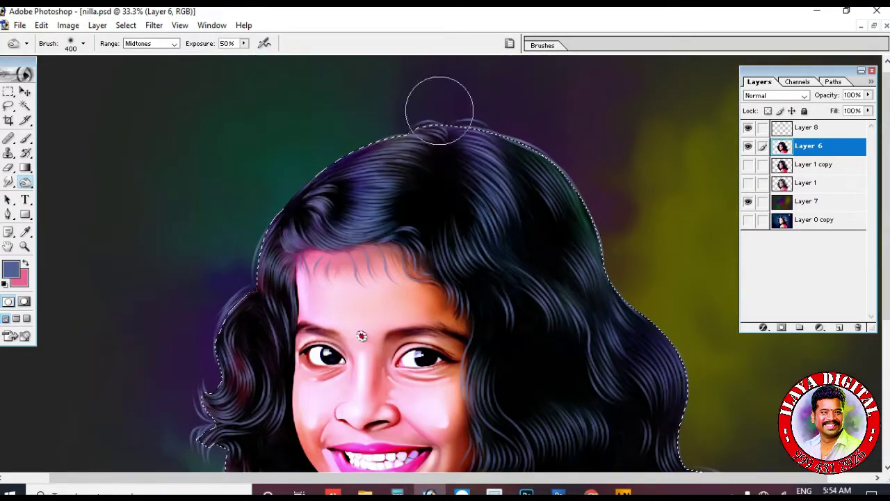
key(ctrl+minus)
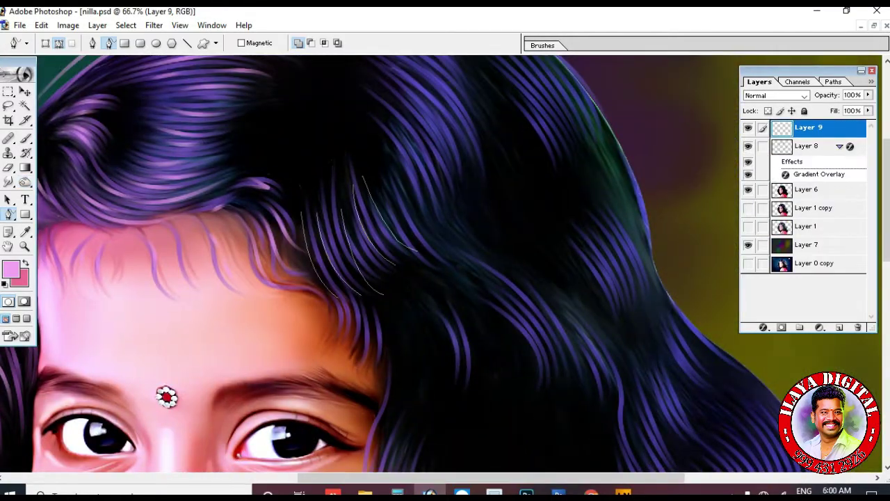
Trace curved pen paths along the strands beside the forehead and down the upper waves on the right side of the hair.
drag(490, 310, 531, 411)
drag(435, 306, 457, 396)
drag(445, 174, 433, 304)
drag(341, 223, 403, 309)
drag(356, 151, 419, 229)
mouse_move(336, 96)
mouse_down()
mouse_move(419, 131)
mouse_move(573, 219)
mouse_up()
mouse_move(461, 172)
mouse_down()
mouse_move(531, 226)
mouse_move(560, 265)
mouse_up()
drag(427, 295, 488, 382)
drag(424, 323, 481, 390)
drag(487, 389, 365, 171)
drag(437, 211, 555, 438)
drag(495, 104, 574, 258)
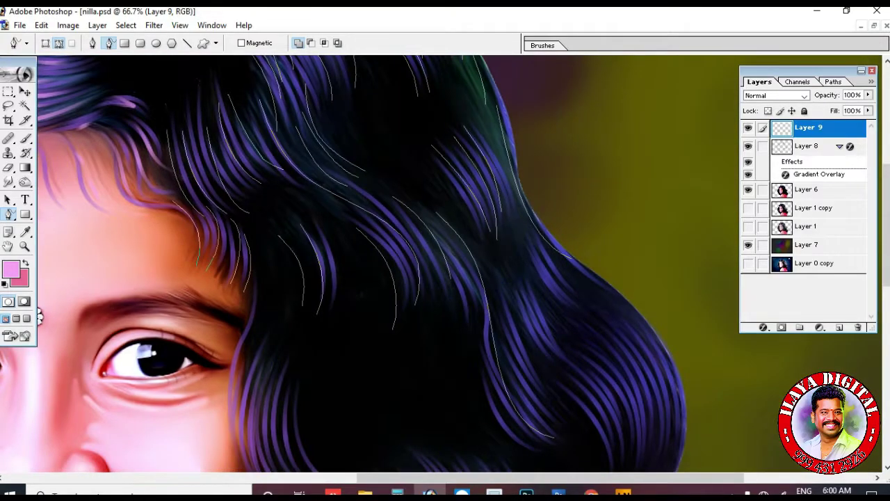
Trace pen paths along the cheek-side strands and outer right waves, and stroke them in the pink foreground color.
drag(487, 348, 383, 205)
drag(404, 191, 454, 279)
drag(380, 234, 443, 318)
drag(462, 242, 507, 330)
drag(483, 210, 523, 330)
drag(510, 148, 571, 347)
drag(529, 136, 587, 378)
drag(161, 88, 195, 221)
drag(135, 101, 166, 202)
drag(184, 244, 203, 315)
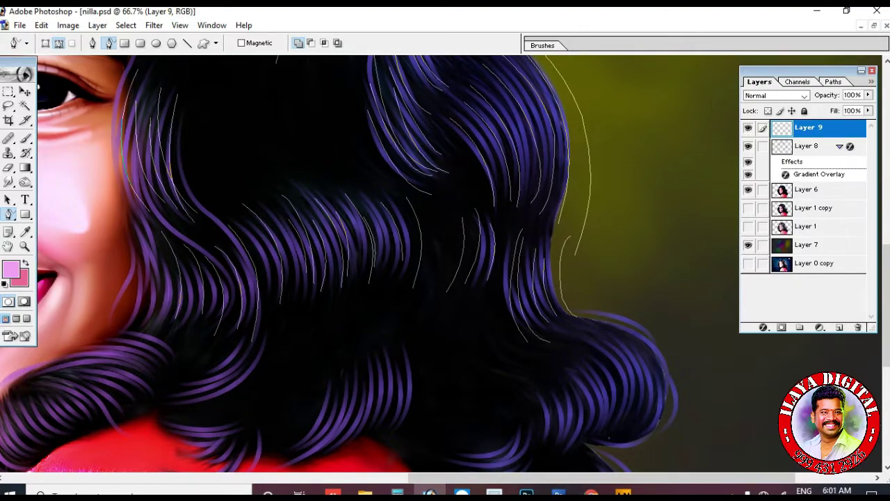
scroll(383, 264, up, 3)
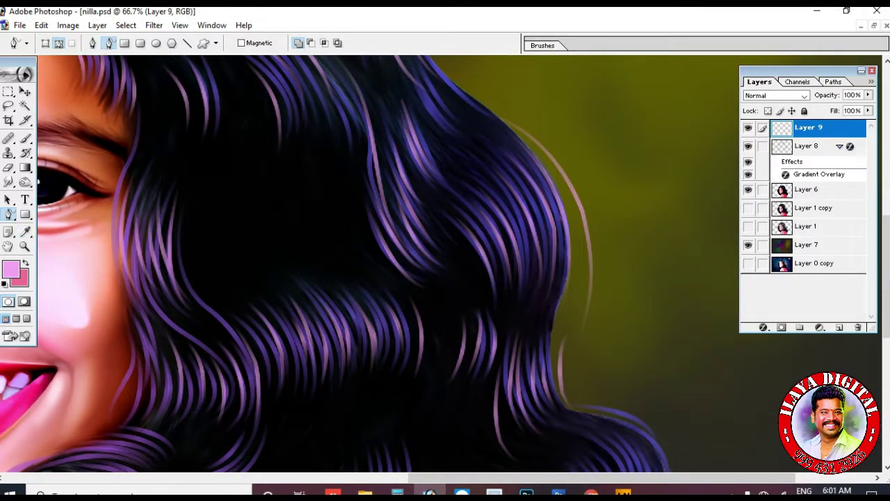
Trace pen paths along the shoulder lock and the curls hanging above the red dress.
scroll(382, 264, down, 5)
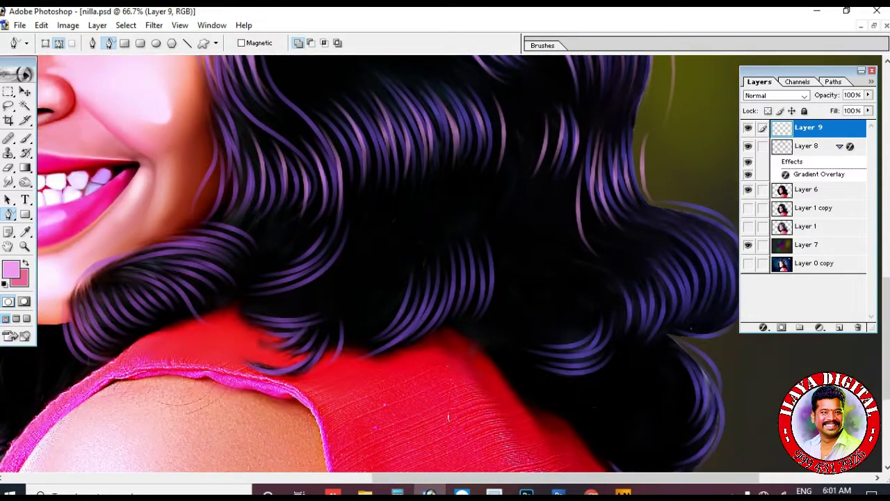
drag(116, 283, 160, 312)
drag(331, 224, 266, 273)
drag(304, 227, 270, 256)
drag(418, 243, 381, 323)
drag(495, 237, 478, 317)
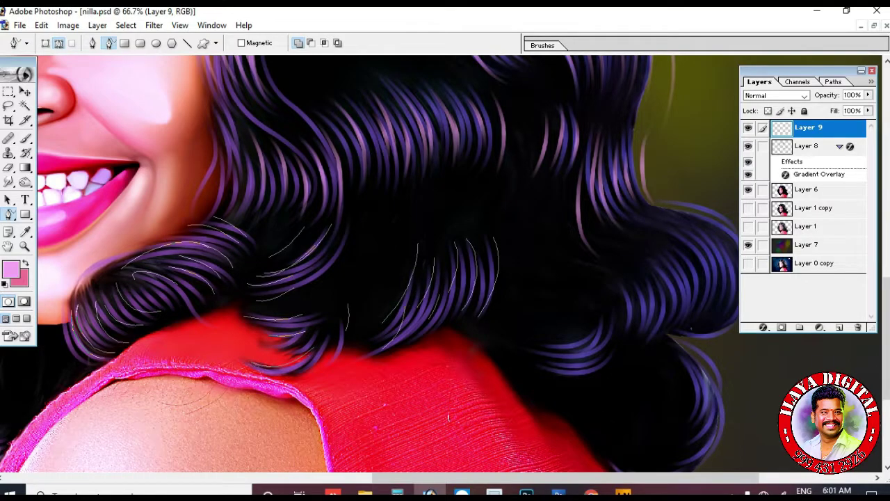
Trace pen paths along the lower right outer curls and stroke all the lower curl paths in pink.
drag(591, 279, 338, 312)
drag(412, 240, 490, 365)
drag(427, 252, 474, 346)
scroll(383, 264, down, 3)
right_click(576, 265)
click(622, 356)
key(ctrl+minus)
key(ctrl+minus)
key(ctrl+minus)
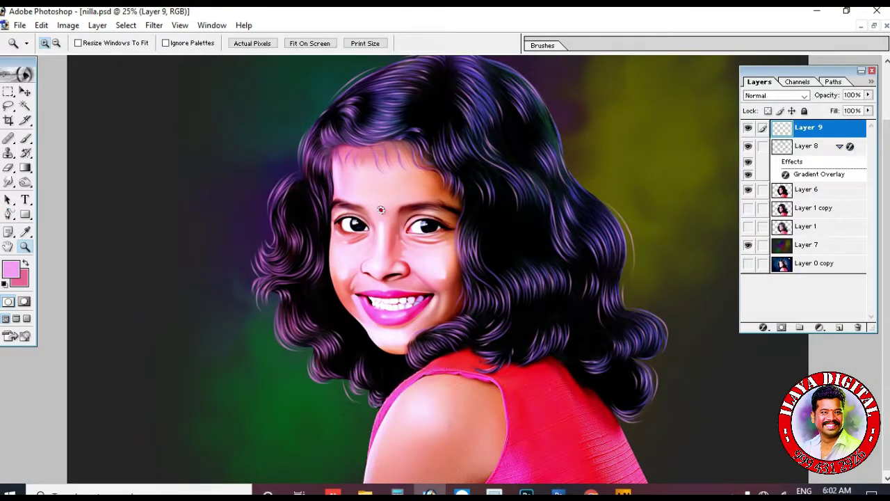
Duplicate Layer 9 to intensify the pink hair highlights.
ctrl+click(405, 296)
key(ctrl+t)
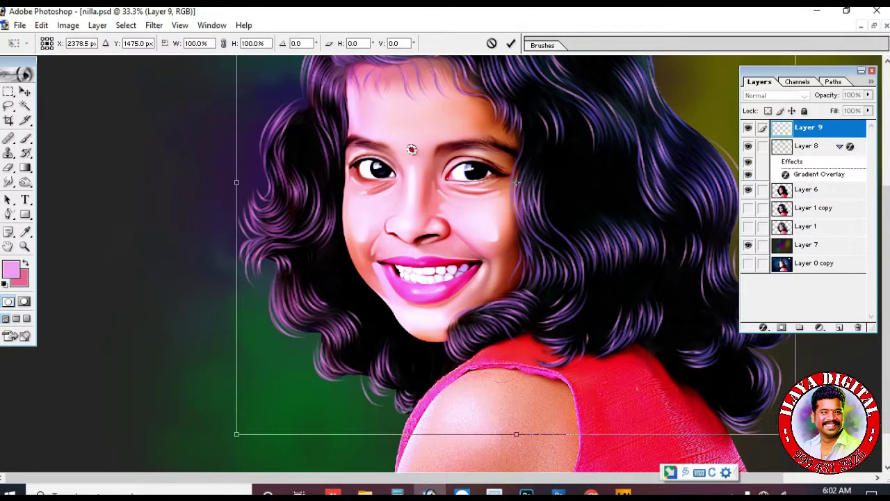
key(Escape)
click(807, 189)
click(809, 128)
key(ctrl+j)
key(ctrl+t)
scroll(445, 265, up, 1)
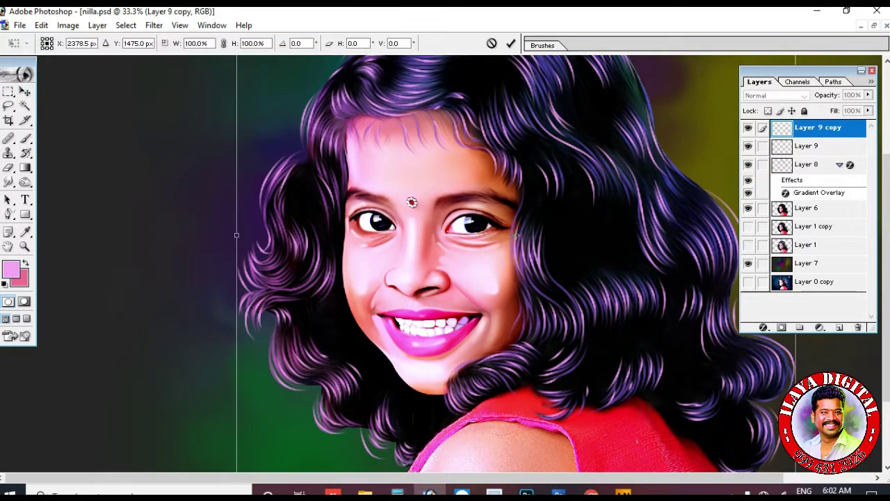
key(ctrl+minus)
key(Return)
Recolor the highlights on Layer 9 copy with Hue/Saturation: hue +106, saturation +94, lightness -2.
key(ctrl+u)
drag(791, 352, 751, 352)
mouse_move(753, 298)
mouse_down()
mouse_move(713, 298)
mouse_move(763, 298)
mouse_up()
text(+106)
key(Tab)
text(+94)
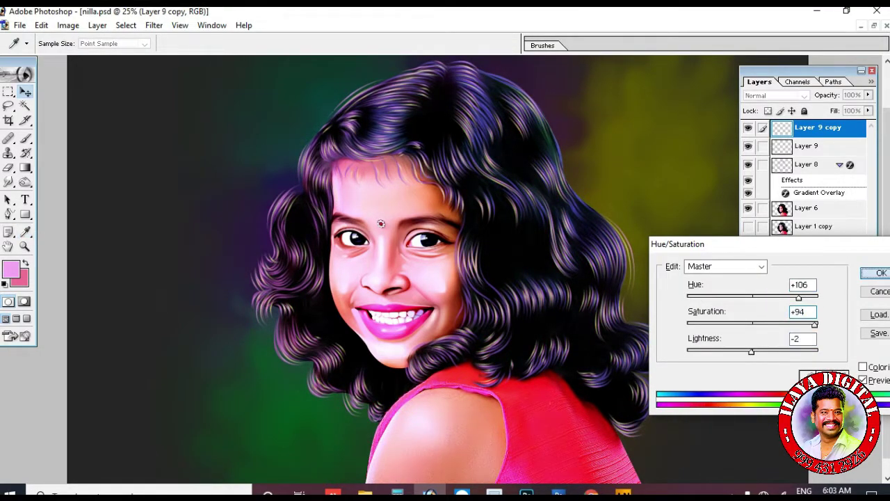
key(Return)
Lasso and feather the right side of the hair, shift its highlights by hue +180 and lightness +1, and deselect.
key(l)
mouse_move(447, 263)
mouse_down()
mouse_move(647, 189)
mouse_move(409, 370)
mouse_up()
key(ctrl+alt+d)
key(Return)
key(ctrl+u)
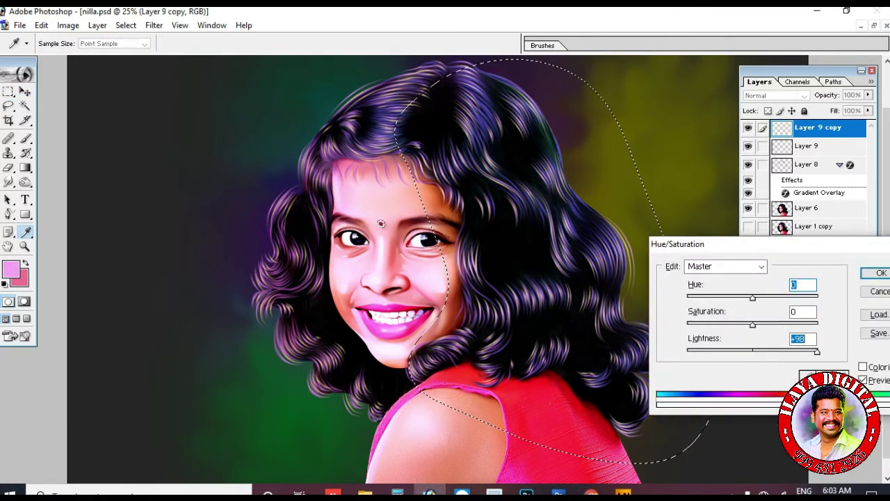
drag(818, 352, 753, 352)
drag(753, 298, 722, 298)
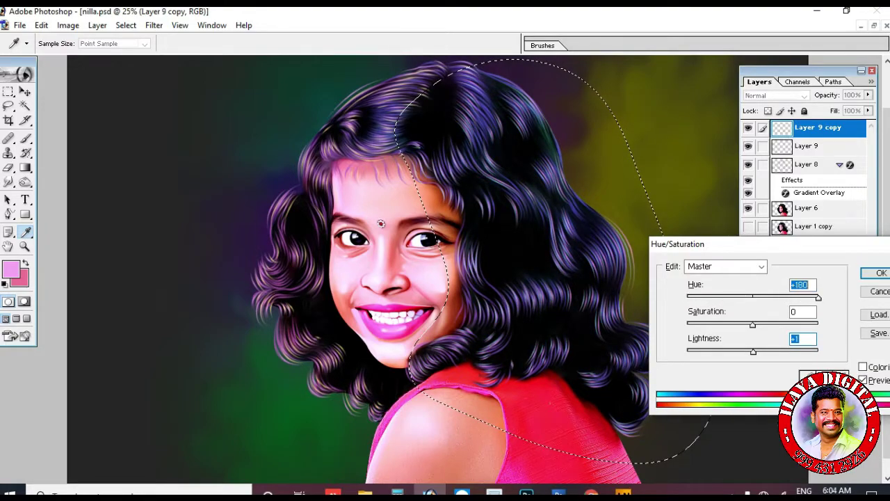
key(Return)
key(ctrl+d)
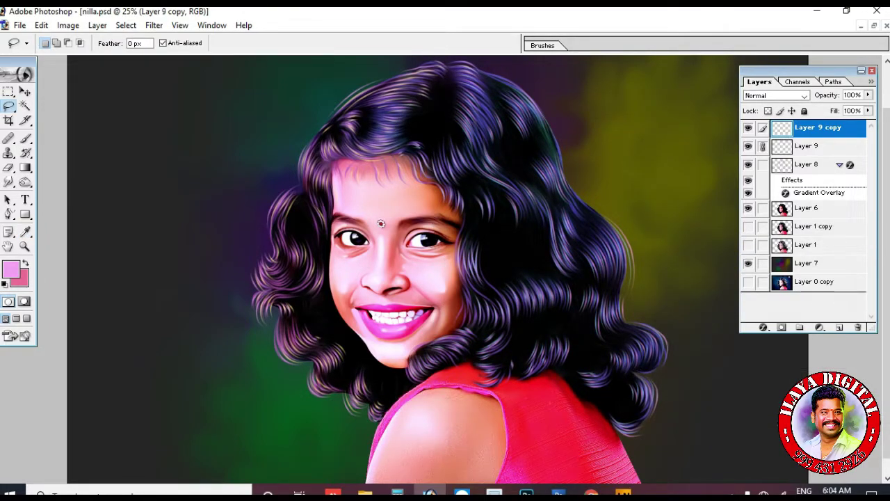
Merge Layer 9 and the old Layer 8 into Layer 9 copy, and add a new layer beneath Layer 6.
key(ctrl+e)
click(764, 146)
key(ctrl+e)
click(840, 327)
key(ctrl+[)
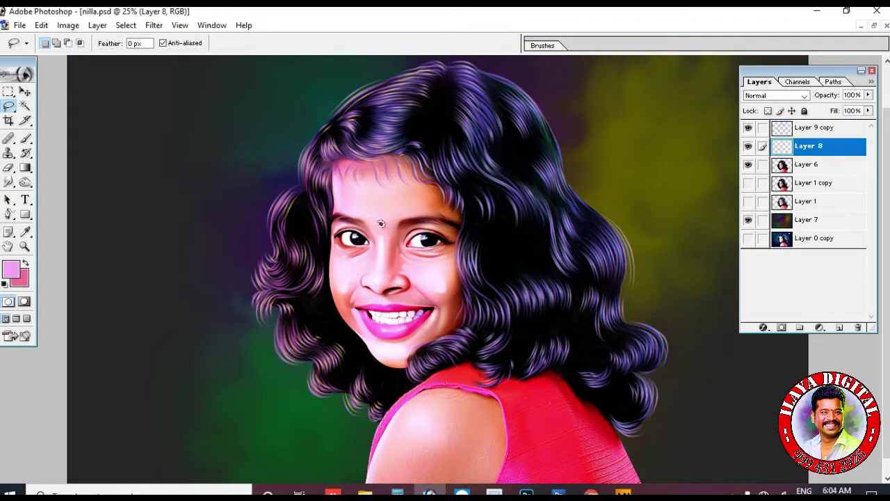
key(ctrl+bracketleft)
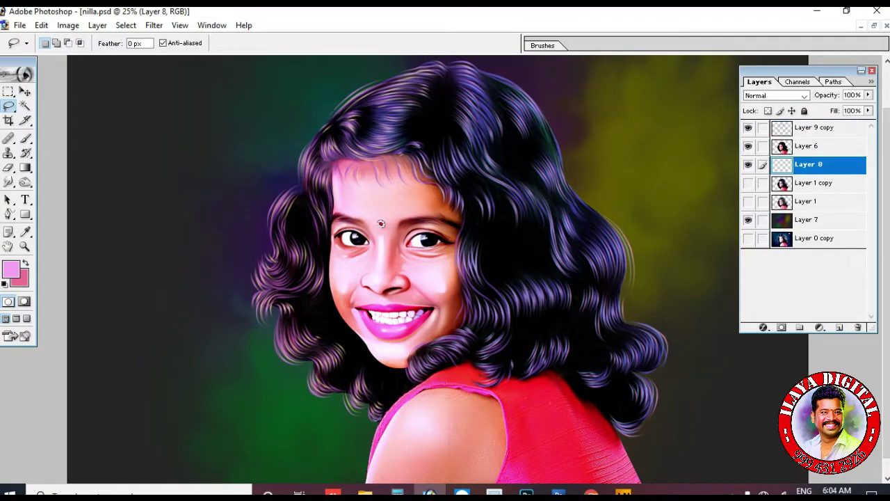
Draw loose flyaway pen paths around the outer contour of the hair, from the crown down to the curl ends.
key(p)
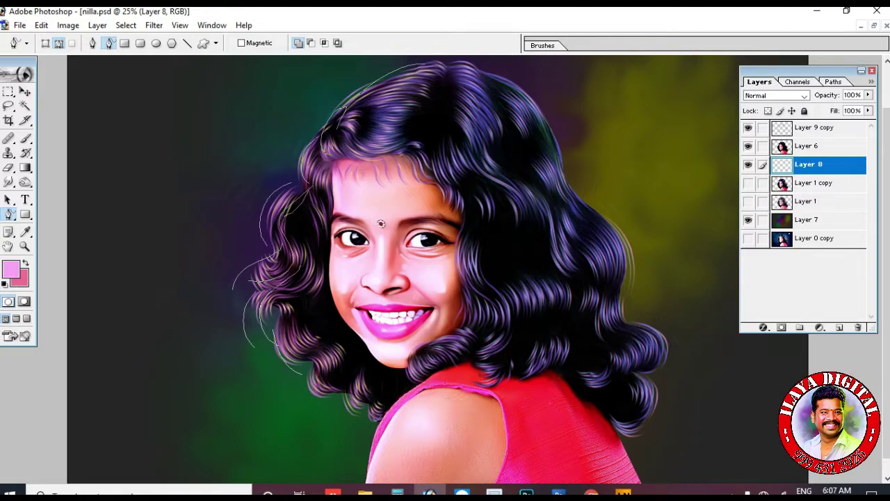
drag(397, 80, 501, 82)
drag(465, 69, 519, 112)
drag(492, 81, 554, 157)
drag(529, 123, 568, 193)
drag(546, 151, 615, 210)
drag(567, 197, 625, 289)
drag(596, 235, 686, 341)
drag(310, 311, 362, 443)
drag(326, 354, 337, 405)
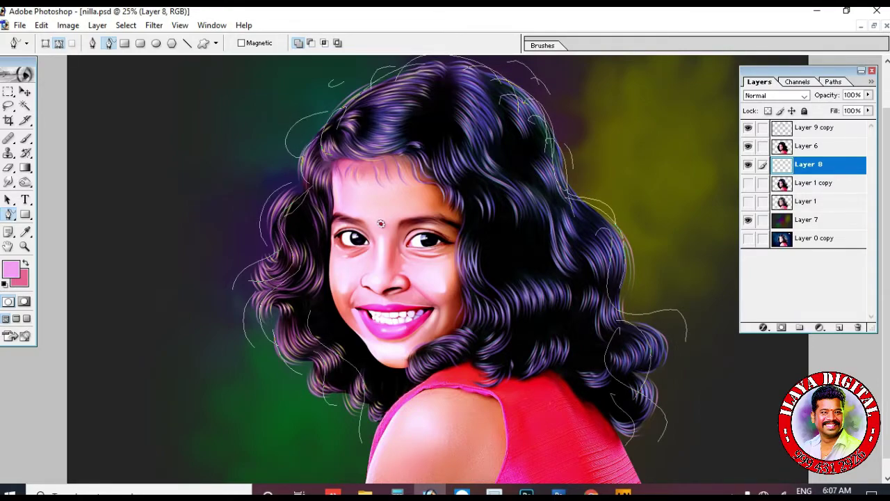
Set the foreground color to bright yellow-green and stroke the flyaway paths on Layer 8.
key(b)
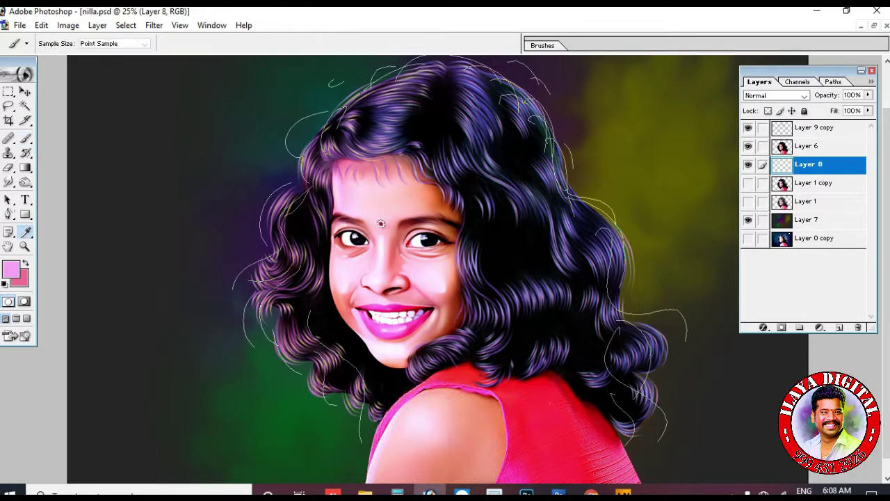
click(11, 270)
click(733, 395)
click(703, 279)
click(835, 249)
key(p)
right_click(498, 242)
click(536, 333)
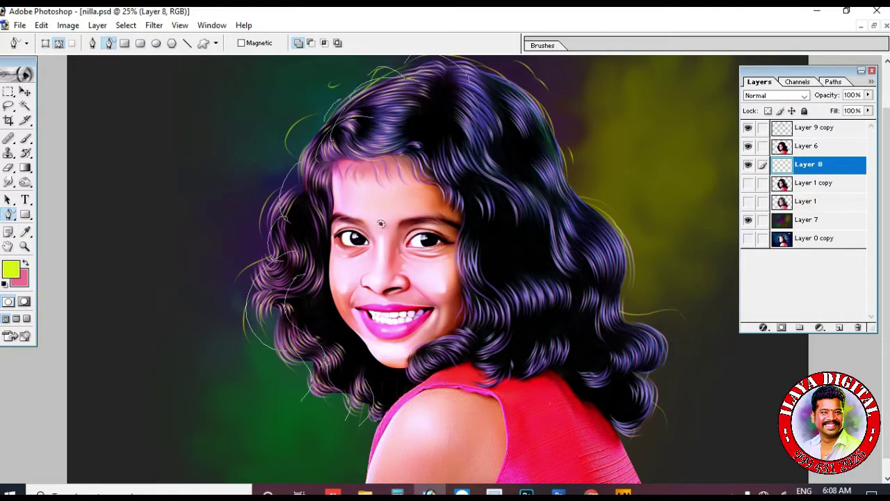
Draw more flyaway paths along the right contour of the hair and stroke them in white.
drag(534, 130, 614, 218)
drag(547, 146, 554, 192)
drag(614, 221, 665, 353)
drag(577, 228, 605, 274)
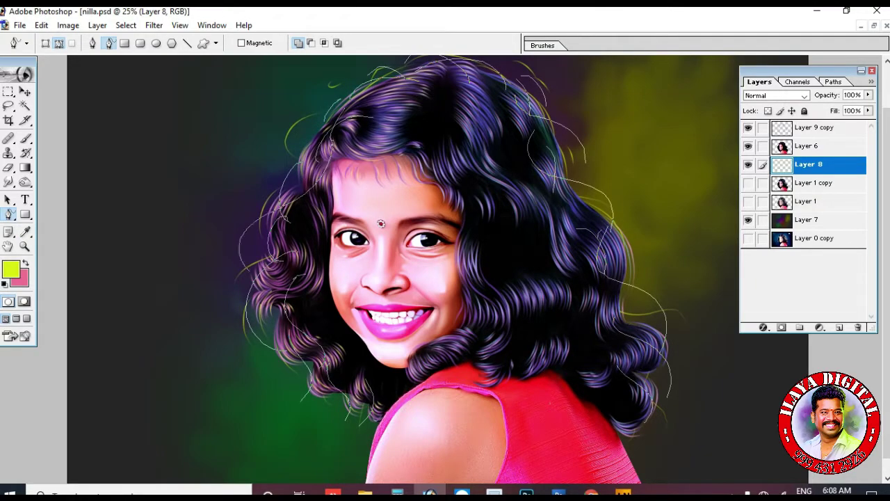
click(11, 269)
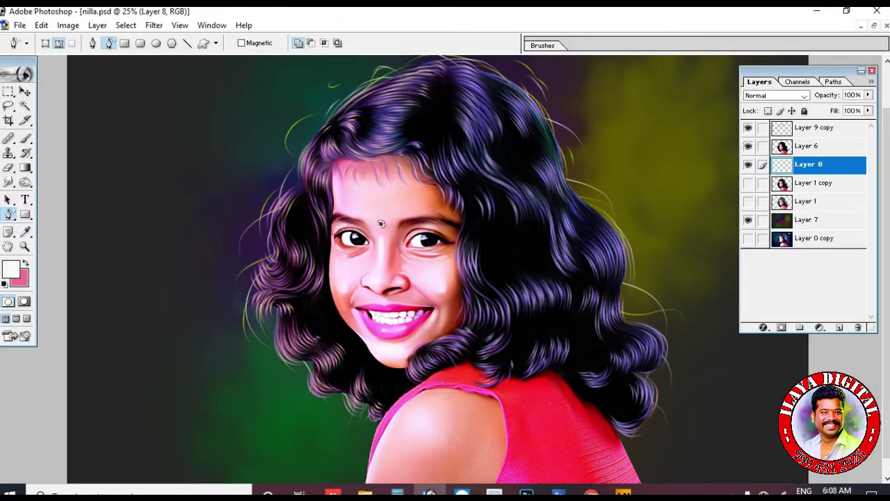
Soften the flyaway strands on Layer 8 with Gaussian Blur.
key(alt+t)
mouse_move(171, 122)
click(360, 151)
drag(715, 302, 674, 302)
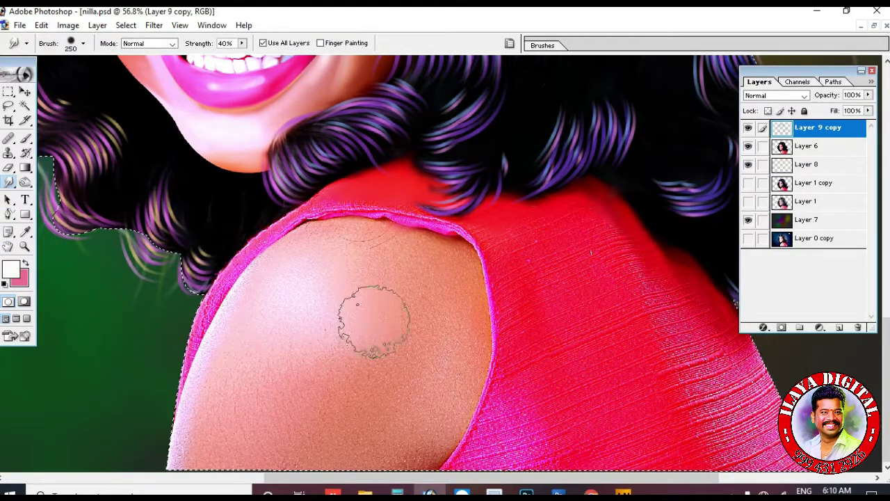
Smudge the bare shoulder's skin smooth at 40% strength, and blend the pink edging of the dress with a smaller brush.
mouse_move(375, 322)
mouse_down()
mouse_move(332, 260)
mouse_move(380, 260)
mouse_move(447, 354)
mouse_move(236, 392)
mouse_move(302, 340)
mouse_move(445, 282)
mouse_move(409, 445)
mouse_up()
key(bracketright)
key(bracketleft)
key(bracketleft)
key(bracketleft)
key(bracketleft)
key(bracketleft)
mouse_move(334, 215)
mouse_down()
mouse_move(236, 273)
mouse_move(194, 365)
mouse_up()
mouse_move(348, 208)
mouse_down()
mouse_move(476, 237)
mouse_move(509, 332)
mouse_up()
drag(449, 248, 380, 228)
Smudge the red dress fabric smooth on Layer 9 copy, enlarging the brush up to size 400.
key(bracketright)
key(bracketright)
mouse_move(498, 222)
mouse_down()
mouse_move(574, 215)
mouse_move(618, 233)
mouse_up()
key(bracketright)
key(bracketright)
mouse_move(618, 233)
mouse_down()
mouse_move(689, 334)
mouse_move(745, 362)
mouse_move(696, 446)
mouse_up()
key(bracketright)
key(bracketright)
drag(558, 338, 606, 392)
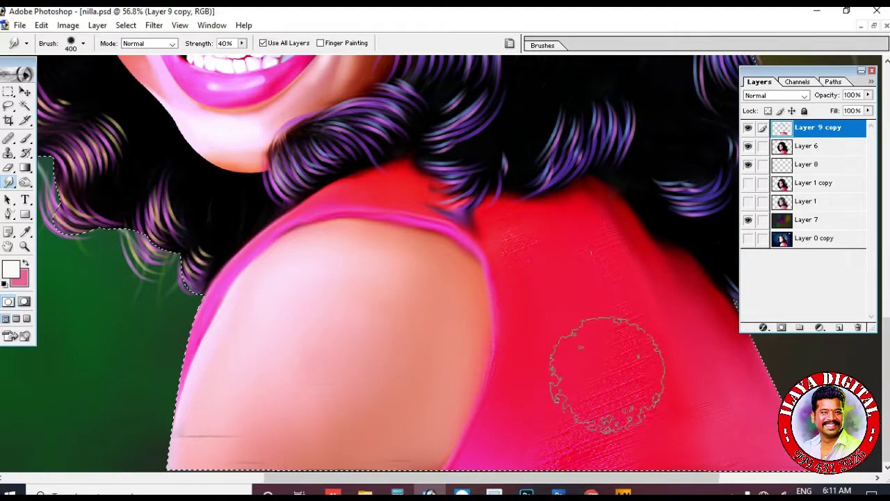
key(ctrl+minus)
key(ctrl+minus)
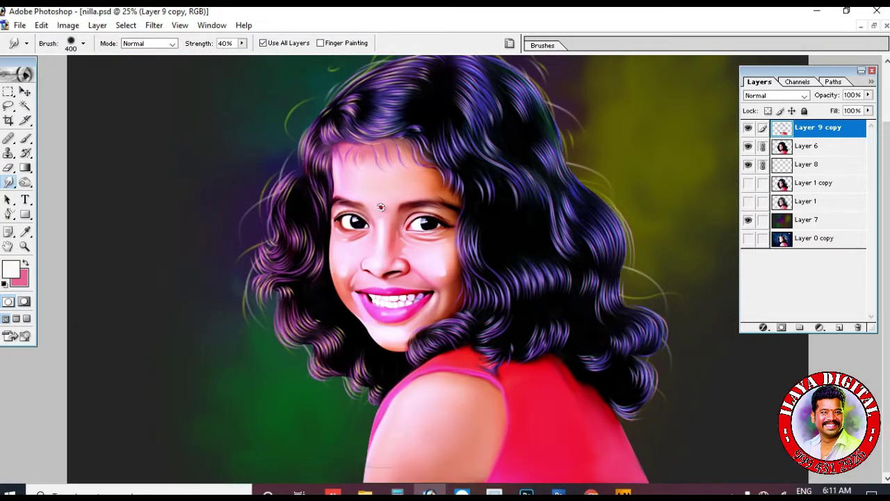
Merge Layers 6 and 8 into Layer 9 copy, and set its brightness to +6 and contrast to -1.
key(ctrl+e)
key(alt+i)
key(a)
key(c)
key(Up)
key(Up)
key(Up)
key(Up)
key(Up)
key(Tab)
key(Up)
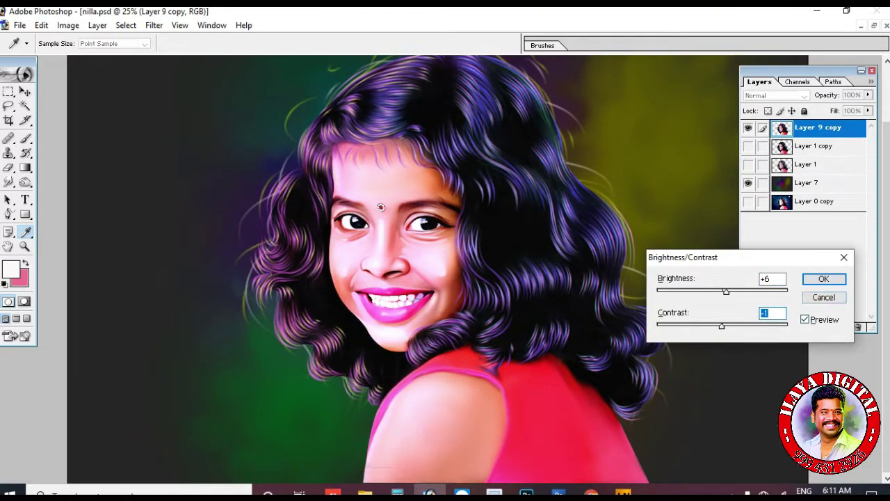
key(Return)
Apply a Levels adjustment to the merged portrait layer.
key(ctrl+l)
key(Tab)
key(Tab)
key(Return)
Adjust the portrait's Color Balance in the midtones, highlights and shadows.
key(ctrl+b)
key(Tab)
text(-100)
key(Tab)
drag(695, 284, 701, 284)
click(694, 356)
drag(695, 316, 698, 315)
click(588, 356)
drag(695, 285, 667, 284)
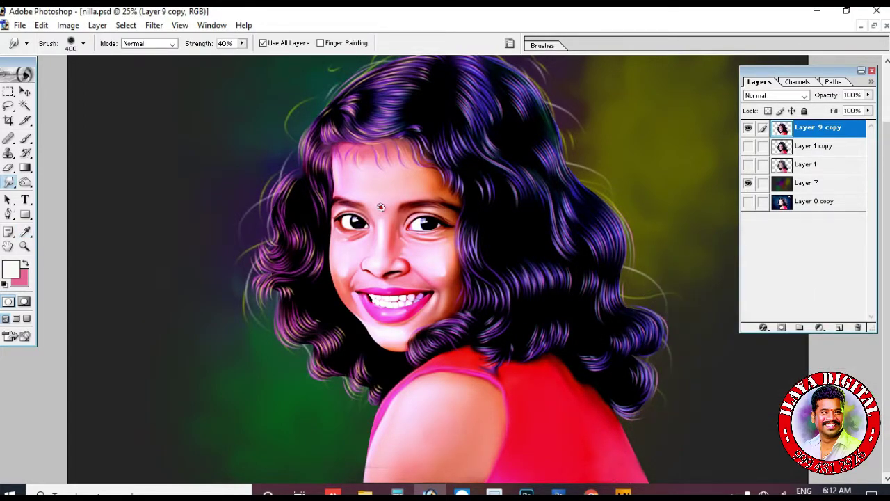
key(ctrl+0)
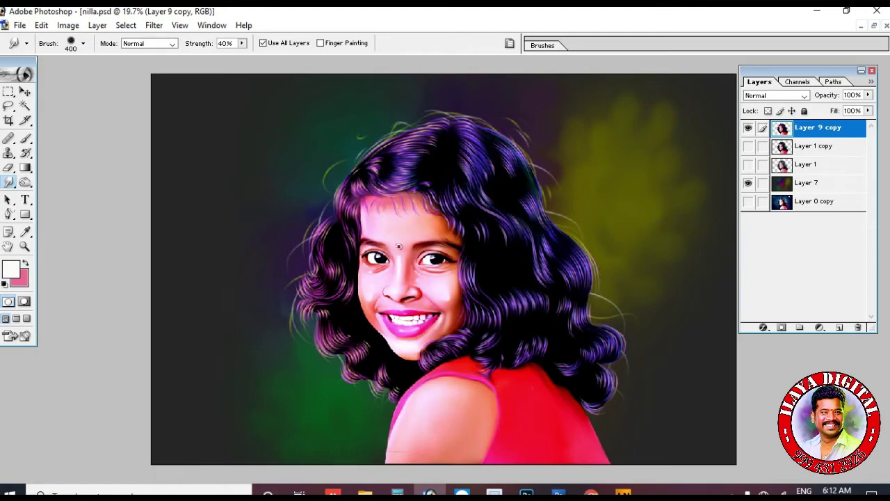
Add a new top layer, select the whole canvas, stroke it with a 100 px white border, and deselect.
click(840, 328)
click(8, 91)
drag(179, 465, 199, 466)
key(Return)
right_click(281, 145)
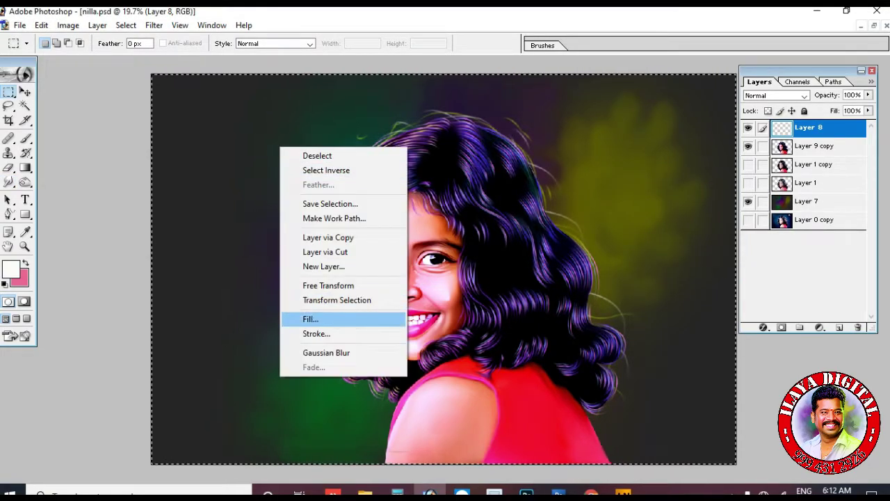
click(316, 334)
text(100)
key(Return)
key(ctrl+d)
key(v)
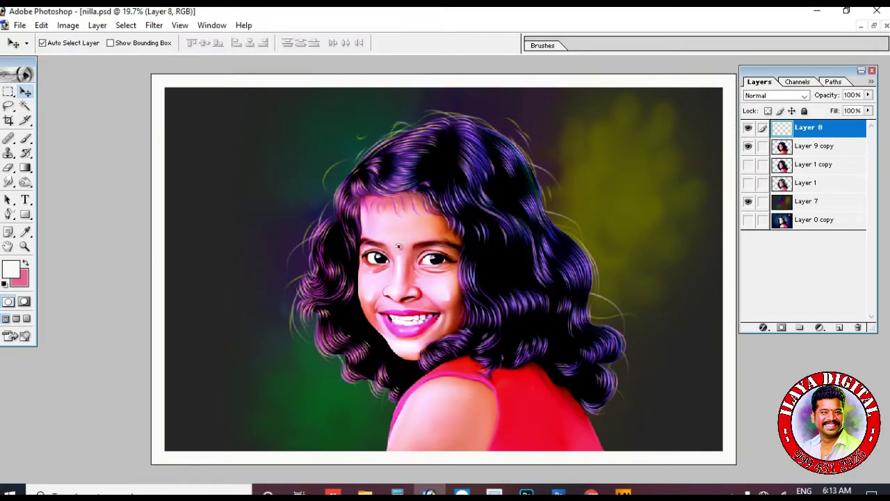
Hide the panels and examine the bordered portrait's face and hair details at closer magnification.
key(Tab)
key(ctrl+plus)
key(ctrl+plus)
key(ctrl+plus)
scroll(445, 252, down, 5)
scroll(445, 252, up, 5)
scroll(445, 251, up, 1)
key(ctrl+minus)
key(ctrl+minus)
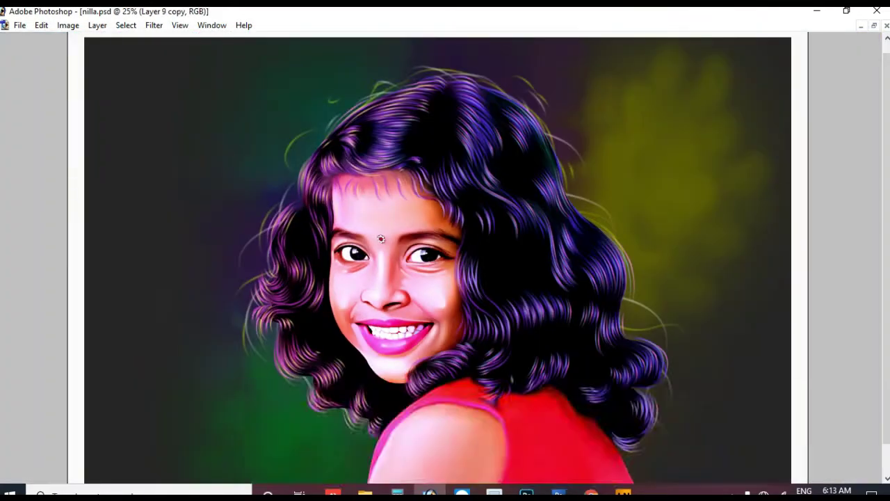